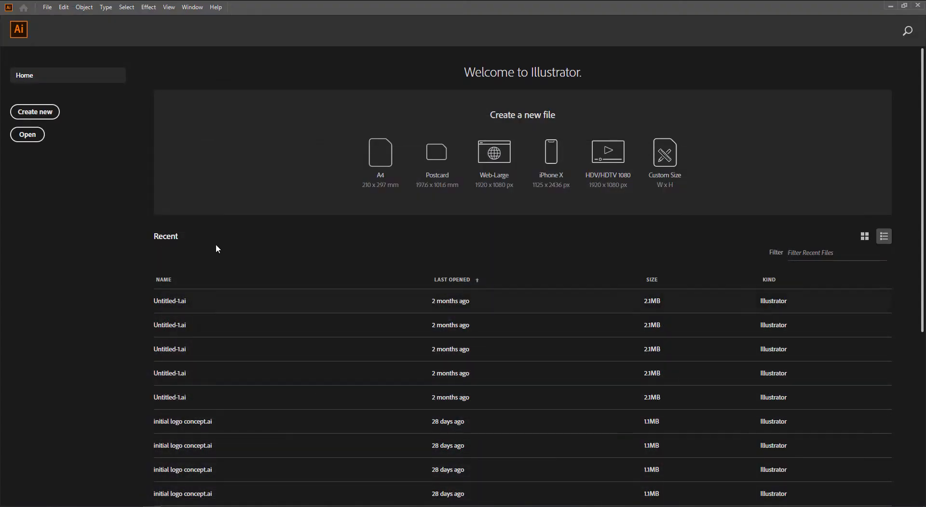
Create a new document from the Art & Illustration 1920 x 1080 preset, keeping Points as the units
click(51, 117)
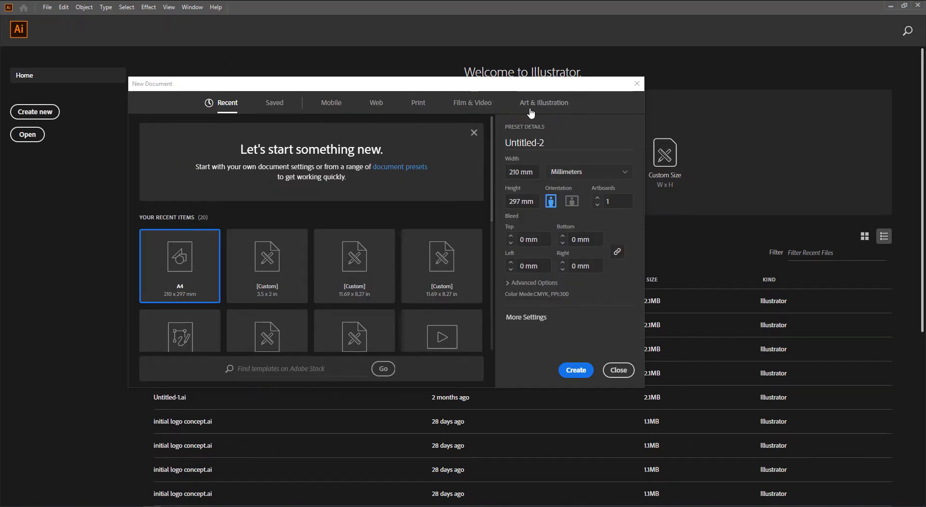
click(531, 110)
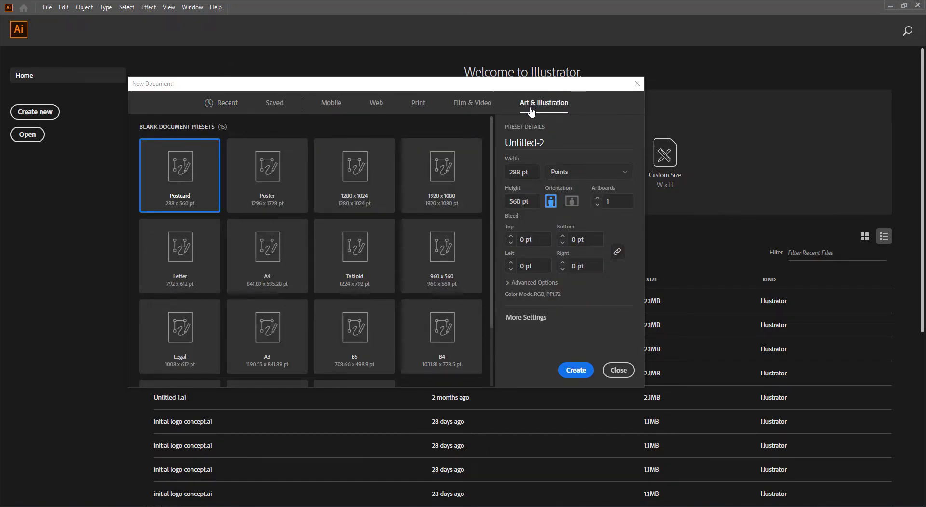
click(449, 198)
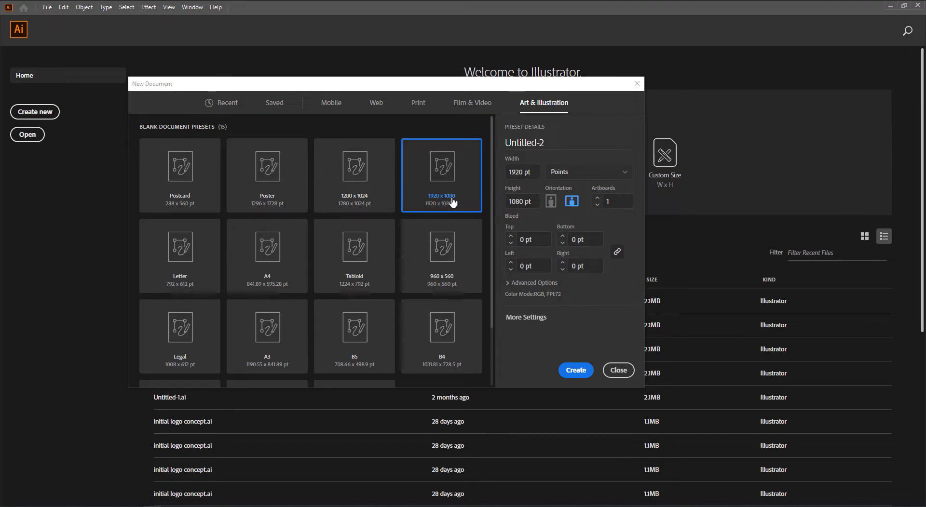
scroll(452, 202, down, 3)
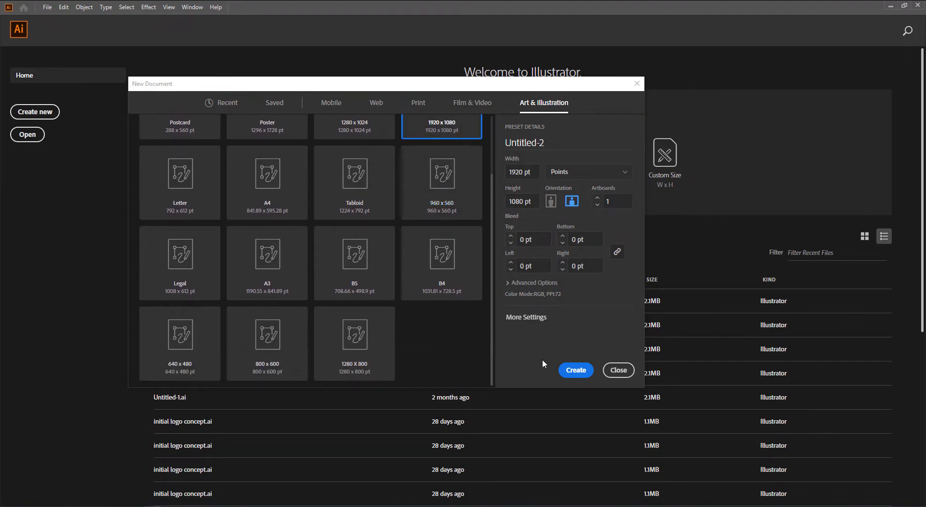
click(578, 178)
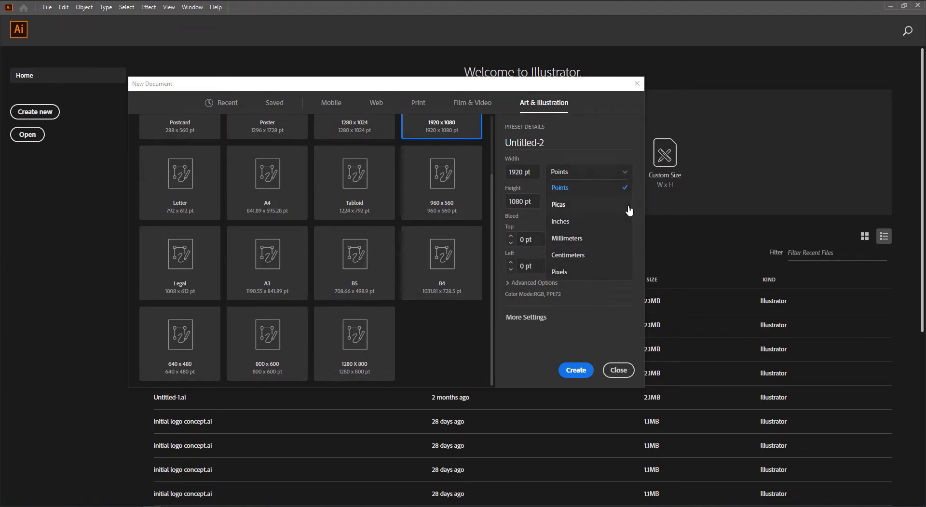
click(618, 307)
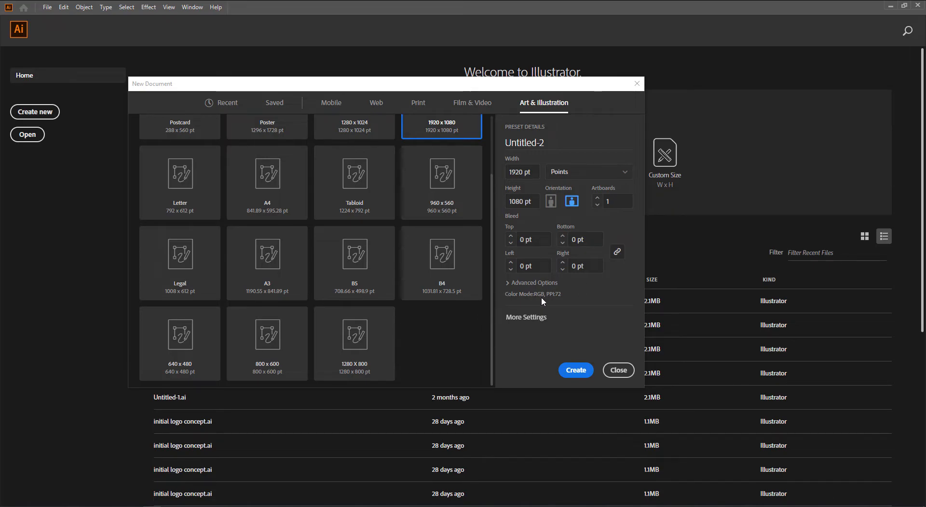
click(578, 370)
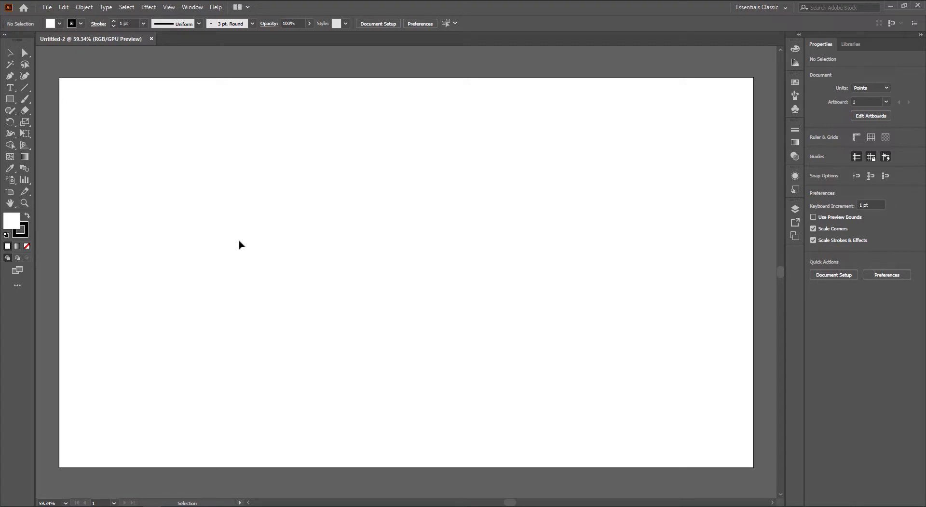
Place the image hyperion-xp-1_100755937_h from Downloads, starting at the artboard's upper-left corner
click(45, 8)
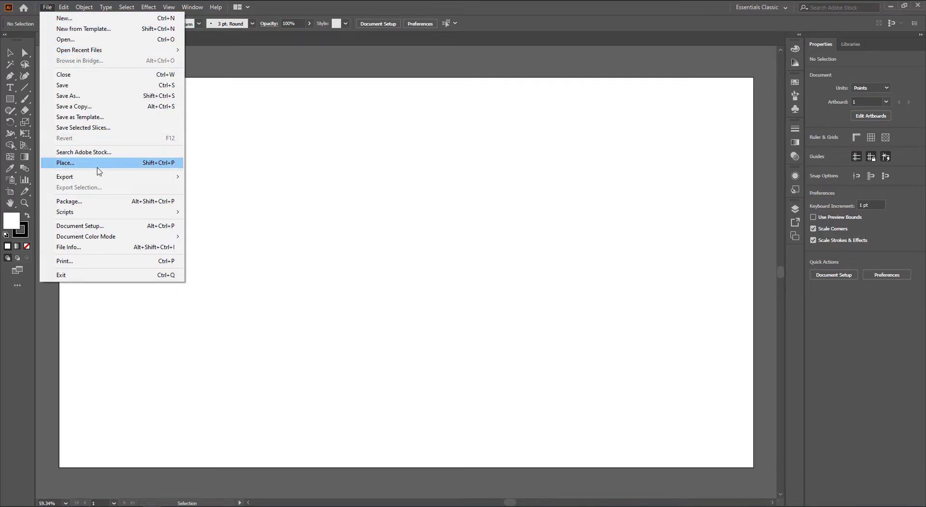
click(97, 168)
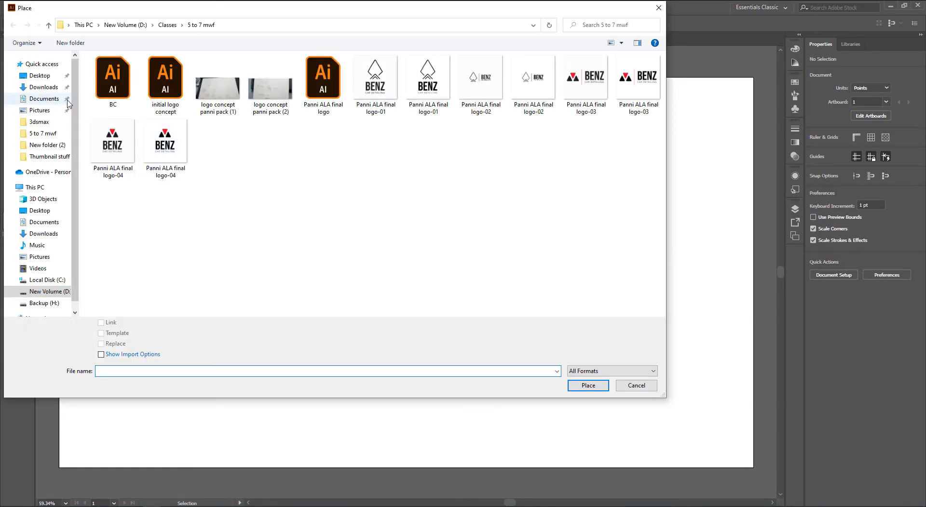
click(44, 88)
click(129, 111)
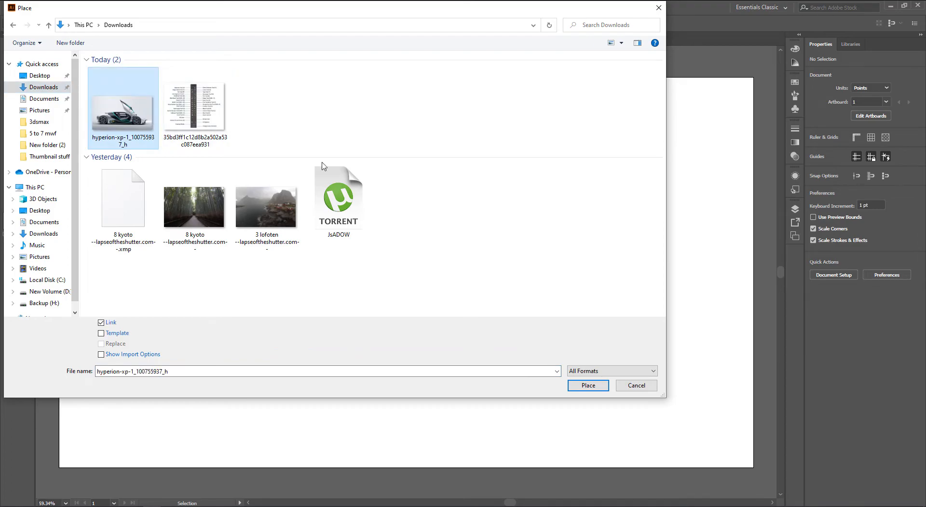
click(587, 385)
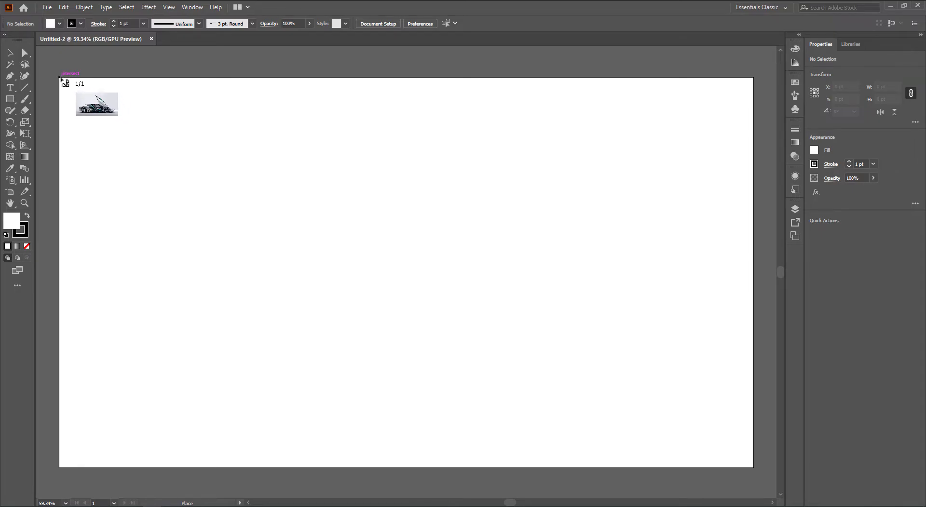
click(59, 78)
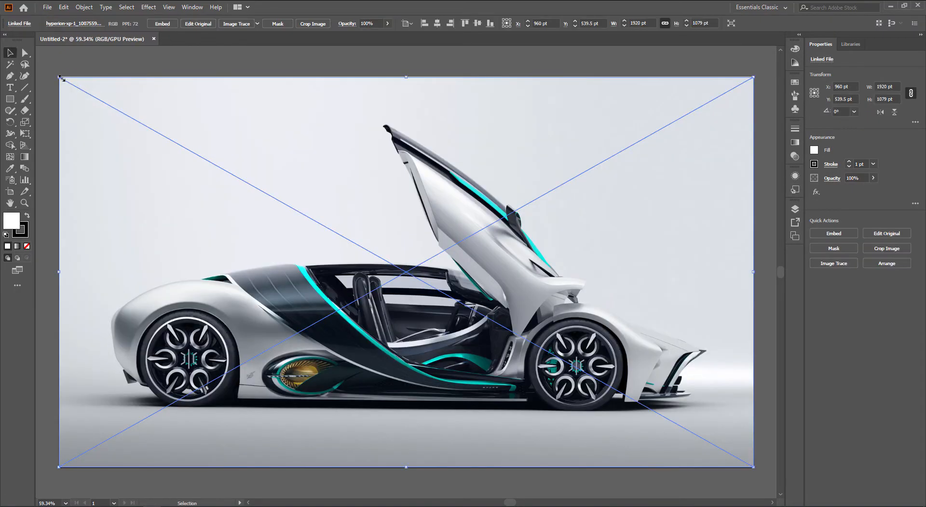
Embed the linked car image in the document
click(644, 491)
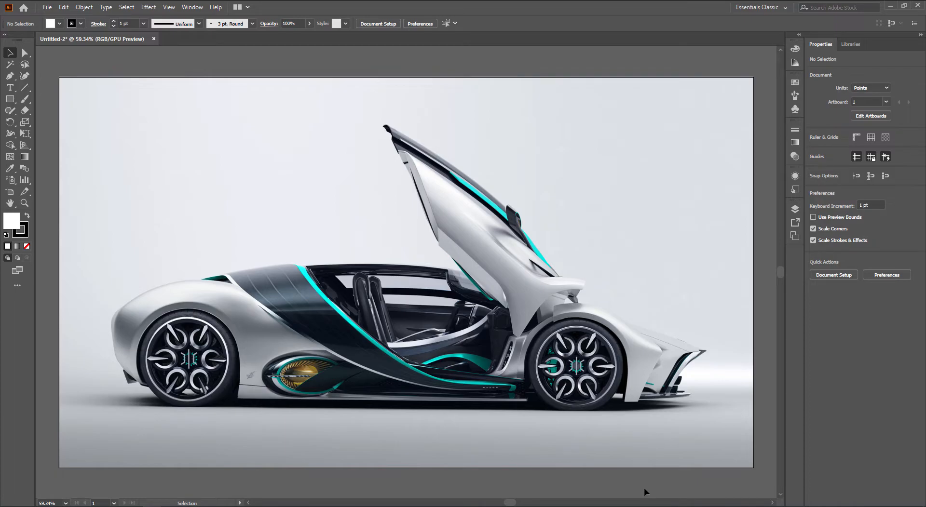
click(527, 410)
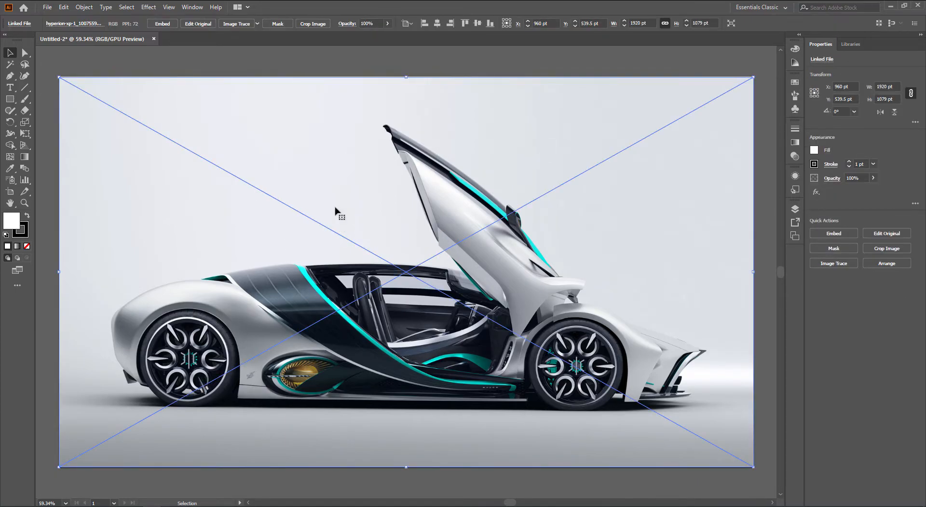
click(163, 24)
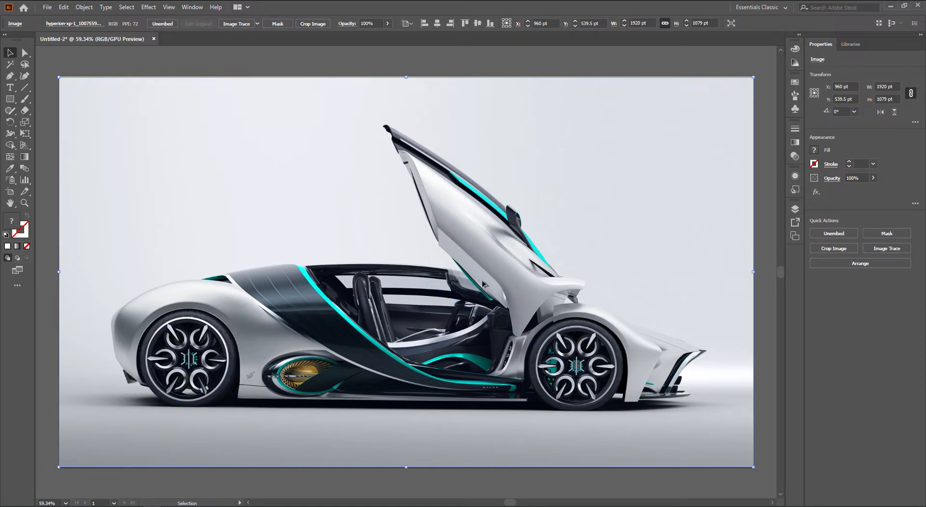
key(ctrl+minus)
drag(219, 250, 344, 313)
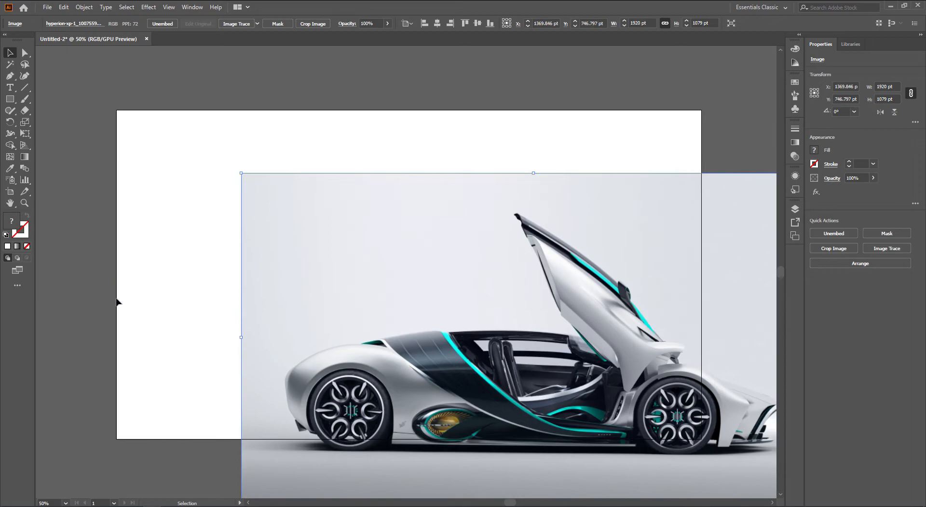
key(ctrl+z)
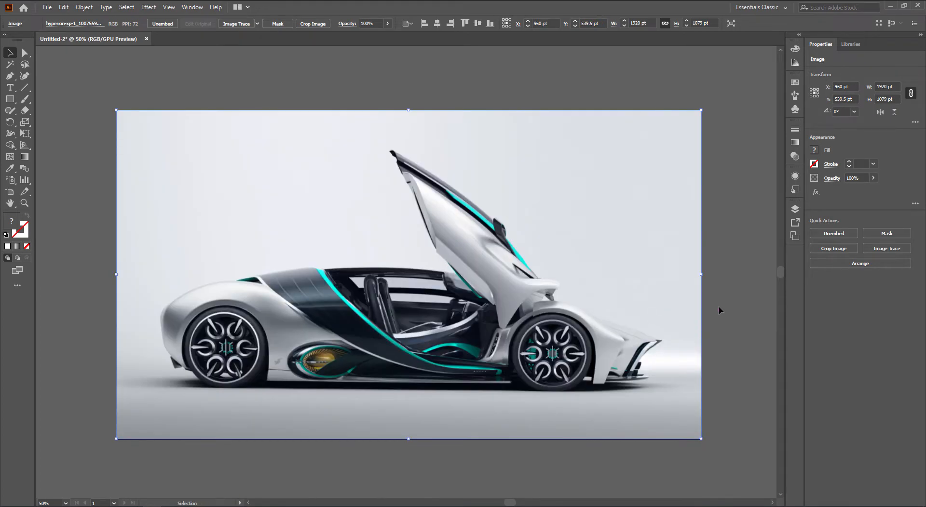
Enlarge the car image proportionally from its centre to about 2185 x 1228 pt, then deselect it
drag(701, 275, 728, 274)
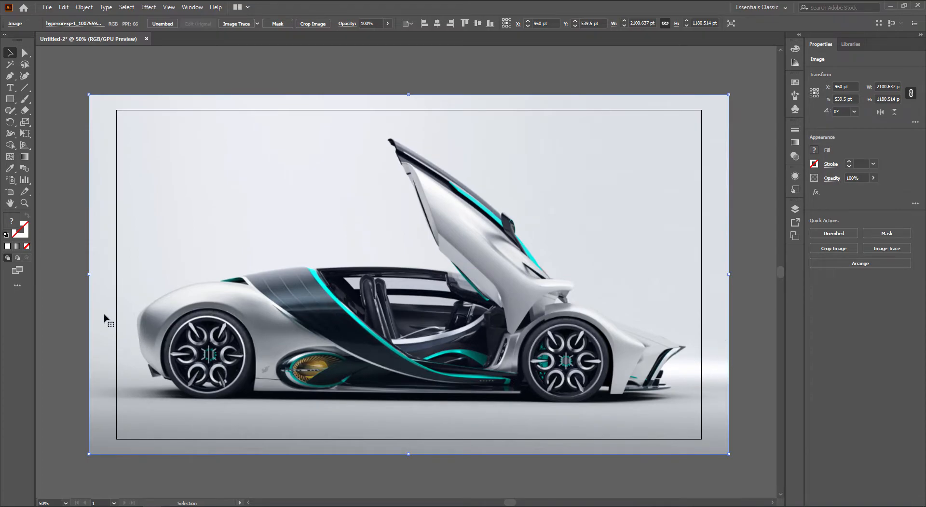
drag(88, 274, 76, 272)
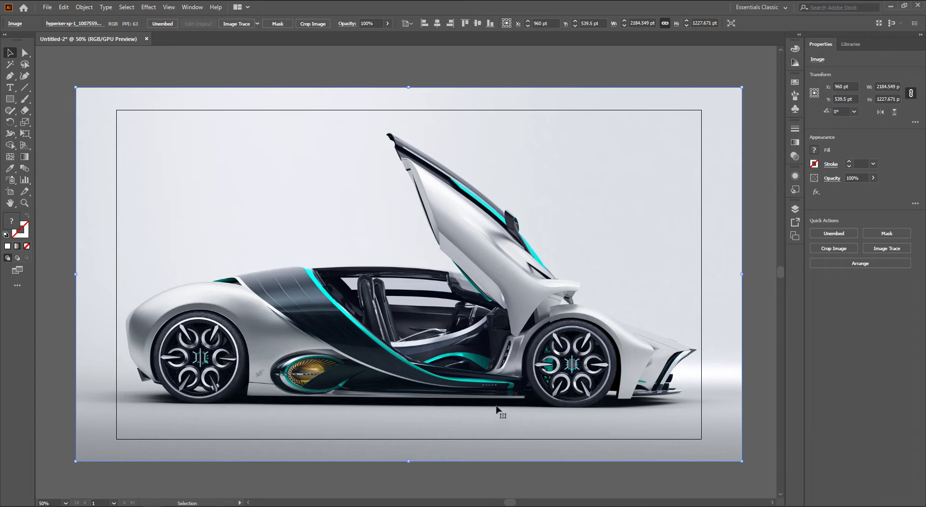
drag(500, 408, 504, 409)
click(388, 480)
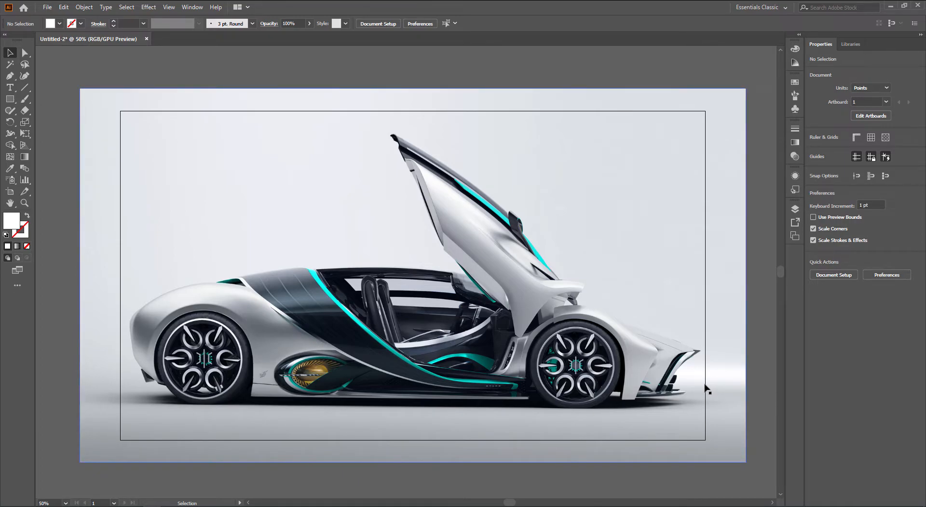
Float the layer list over the canvas and lock Layer 1, which holds the car image
click(794, 208)
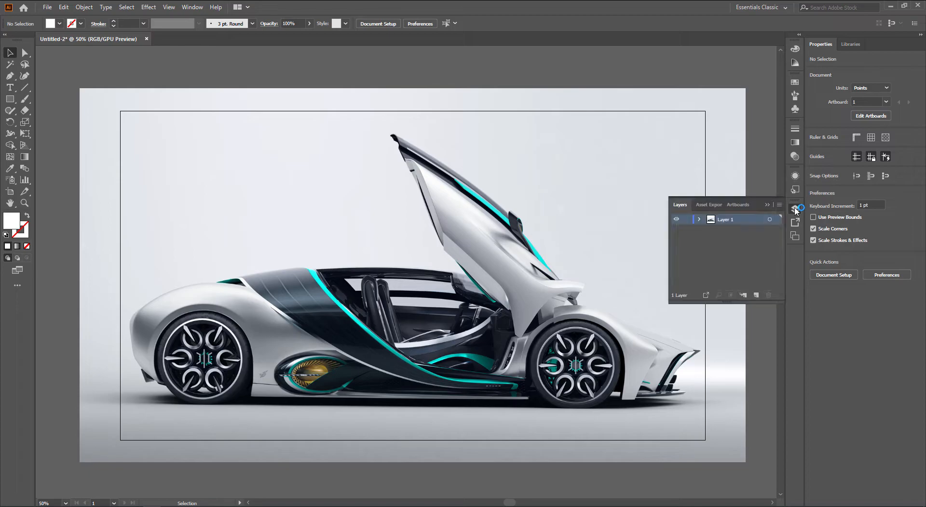
drag(682, 206, 330, 119)
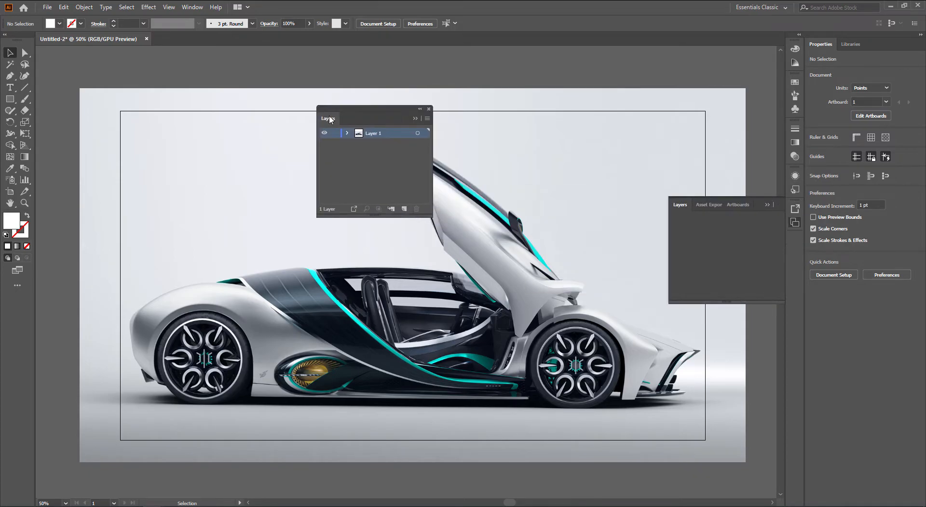
click(285, 245)
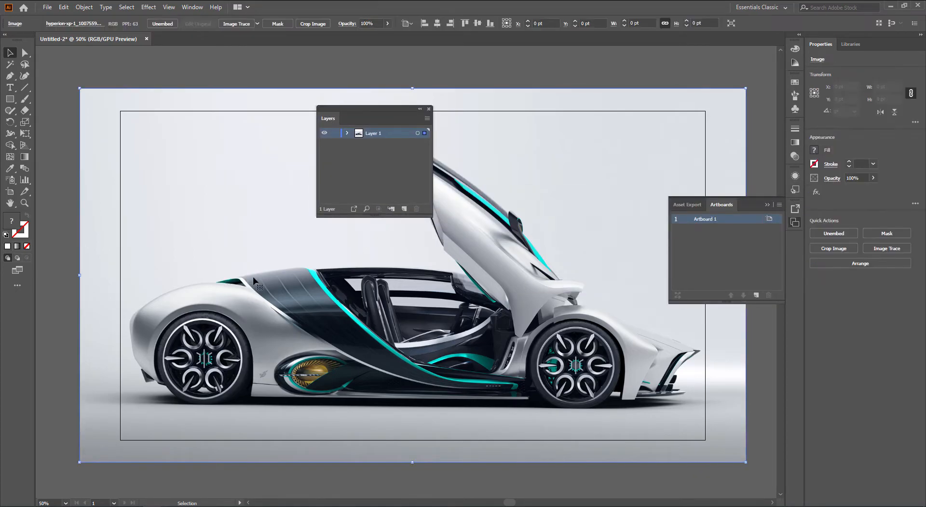
click(335, 134)
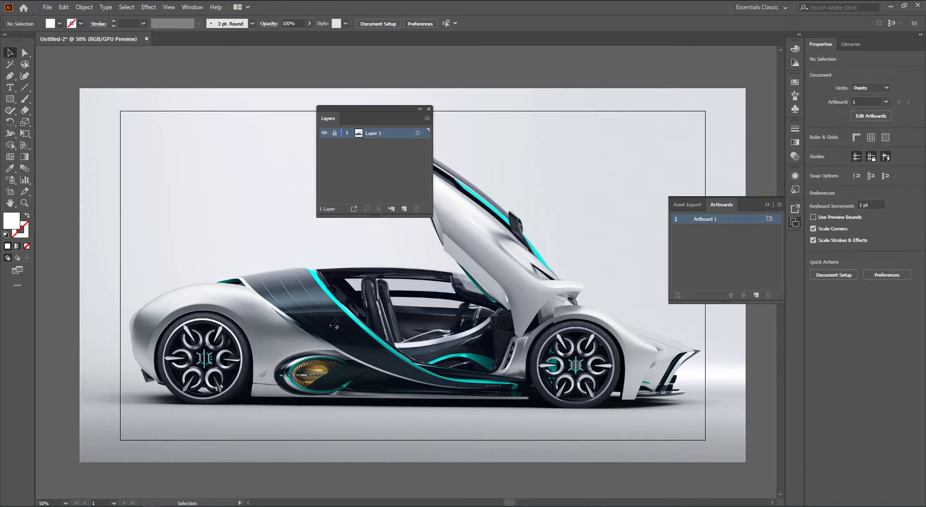
Add a new layer above the locked image layer and dock the floating layer list out of the way beside the tools
drag(191, 356, 426, 374)
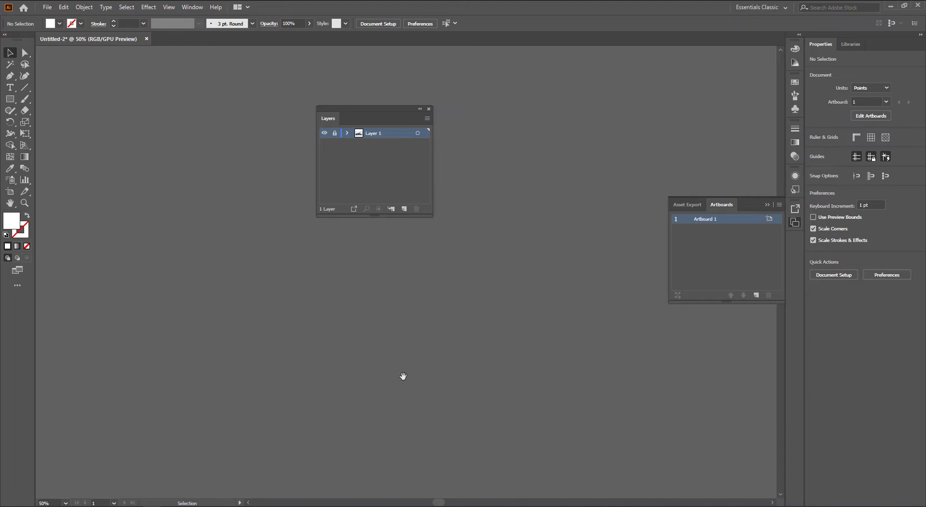
click(404, 209)
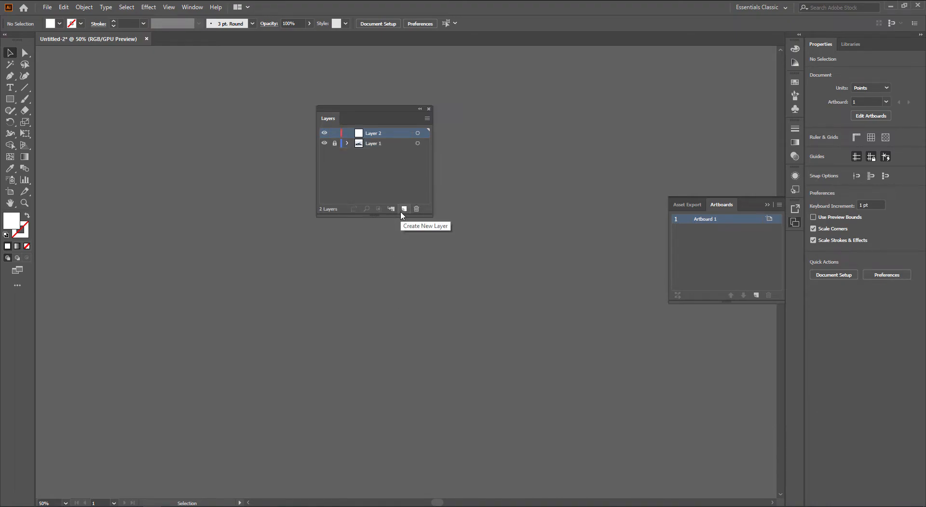
drag(385, 109, 72, 60)
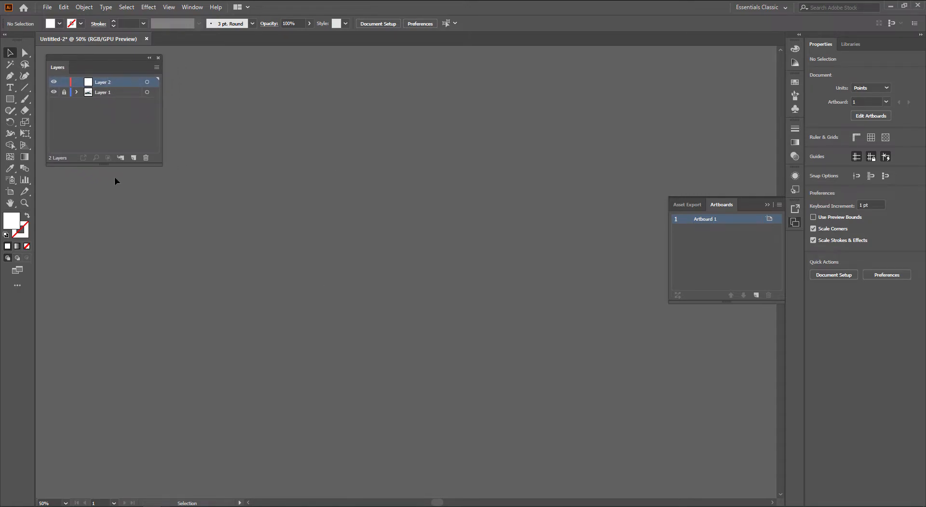
Detach the Rectangle tool group as a floating palette and place it beside the layer list
click(12, 102)
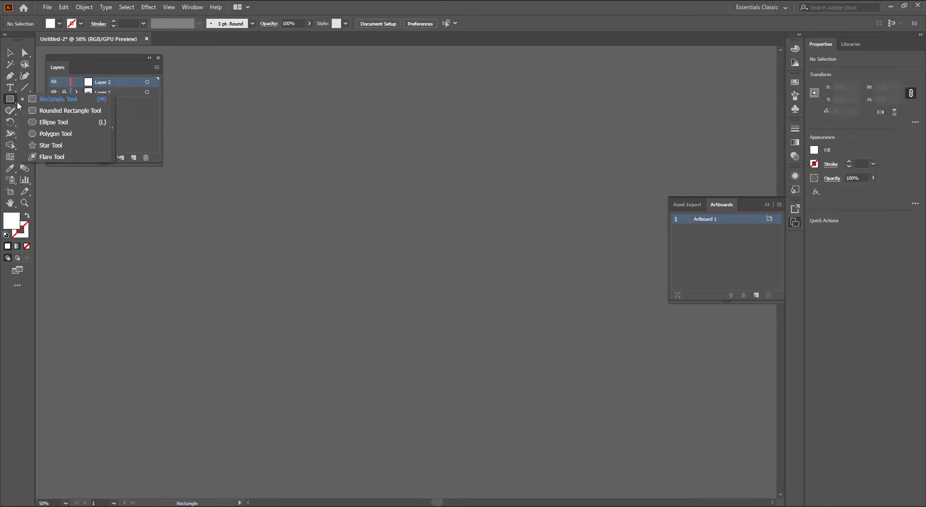
click(115, 114)
drag(62, 114, 214, 63)
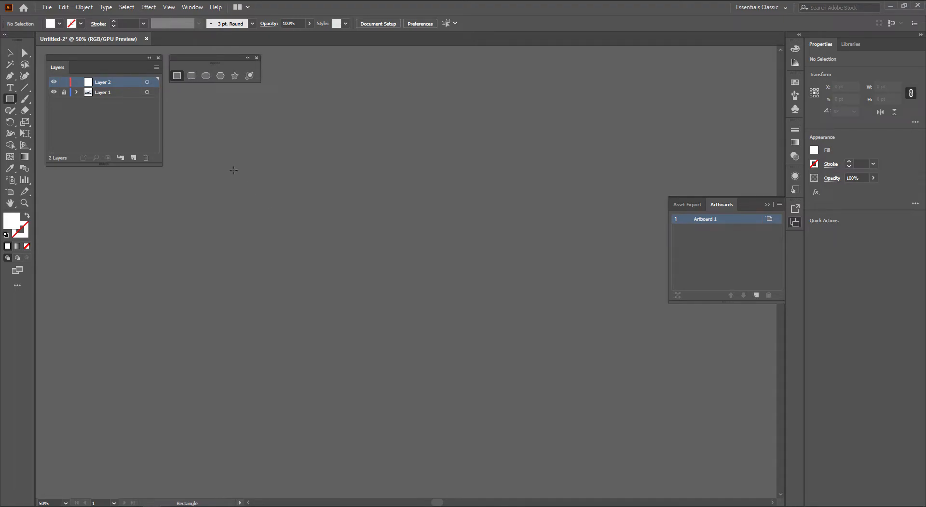
Draw a white square about 731 x 731 pt on the empty canvas beside the artboard, using Layer 2
mouse_move(232, 169)
mouse_down()
mouse_move(401, 317)
mouse_move(415, 357)
mouse_move(454, 392)
mouse_up()
key(v)
scroll(297, 356, up, 1)
drag(339, 355, 410, 360)
click(219, 343)
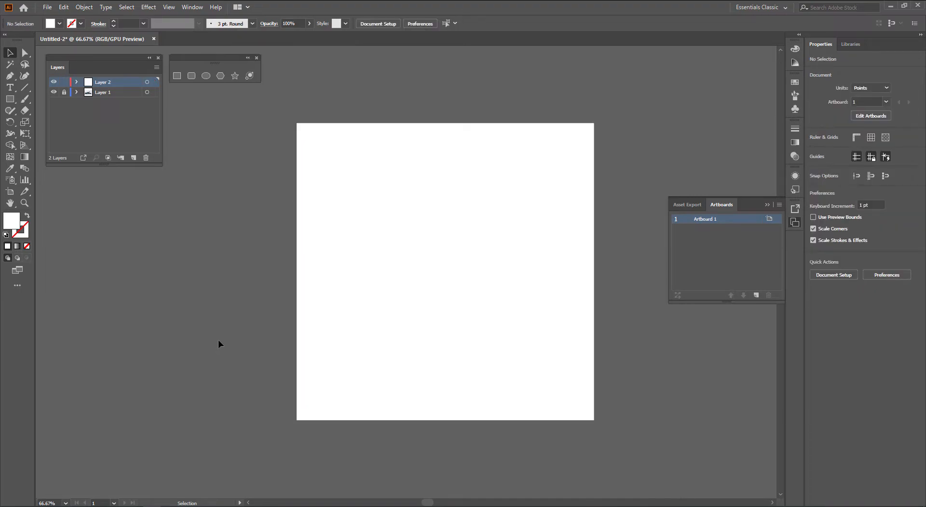
Add two Mesh tool points to the square, one in its upper-left area and one in its lower-right area
click(316, 325)
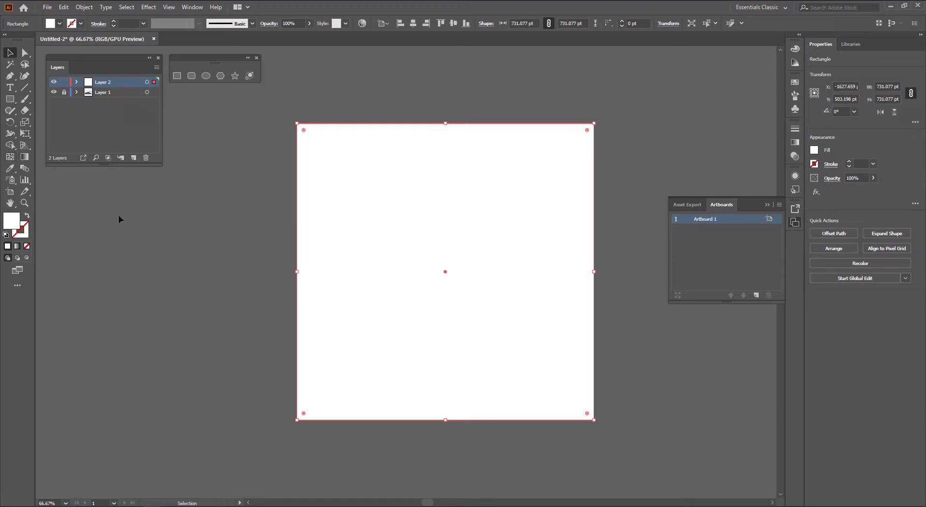
click(12, 159)
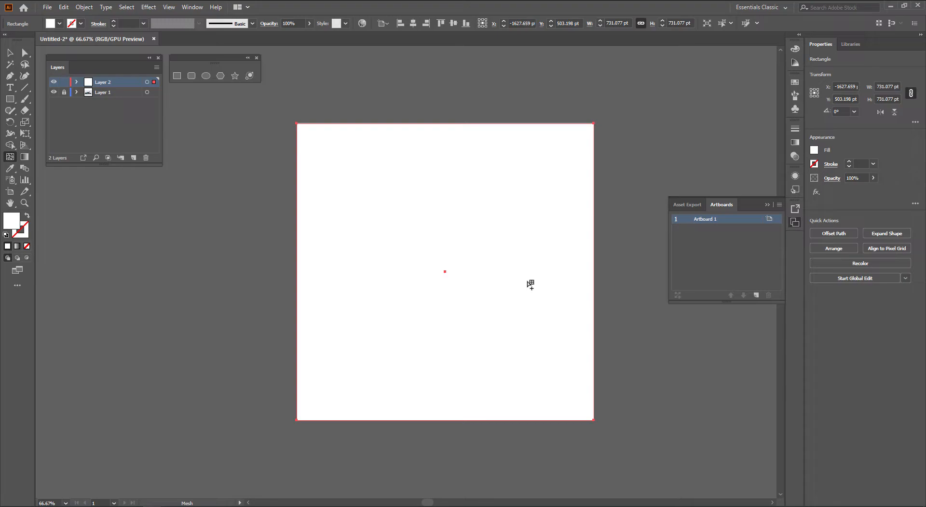
click(372, 219)
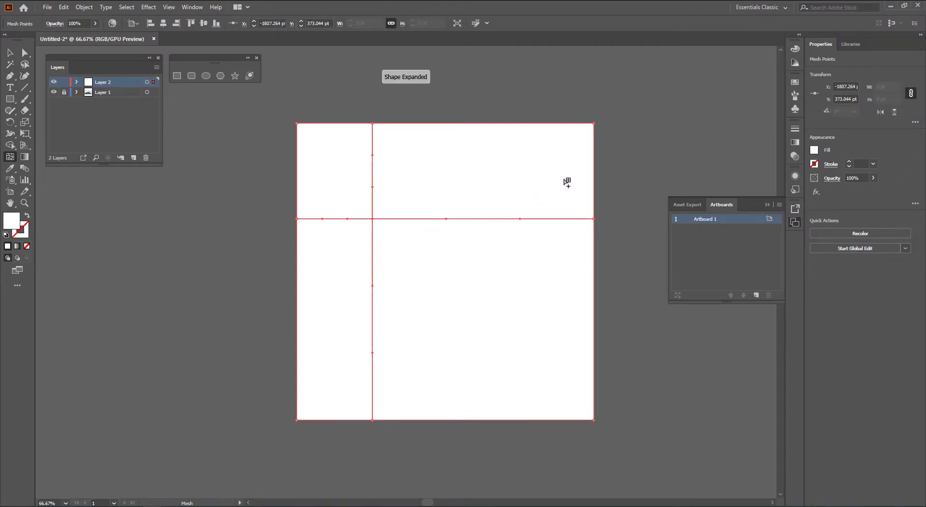
click(559, 321)
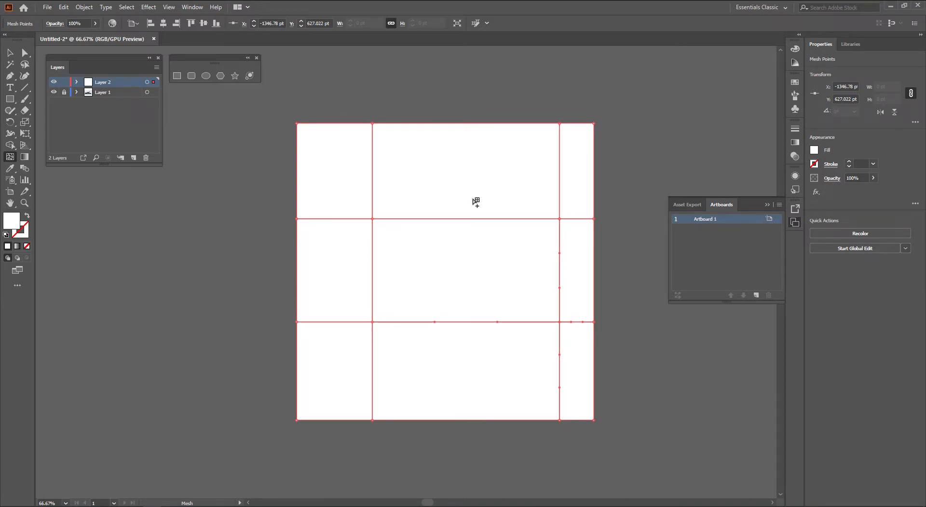
Colour the square's upper-left mesh point red
key(a)
click(228, 238)
click(372, 219)
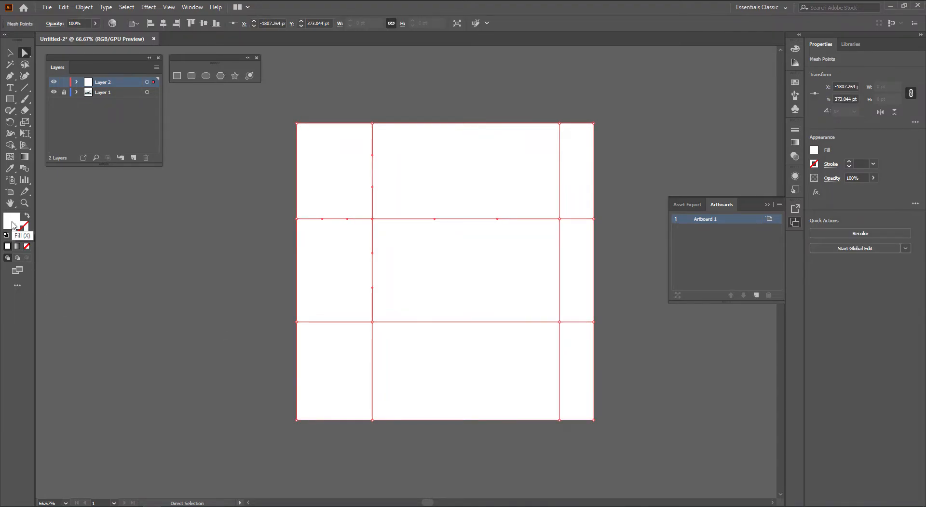
double_click(12, 223)
drag(106, 131, 111, 114)
click(238, 109)
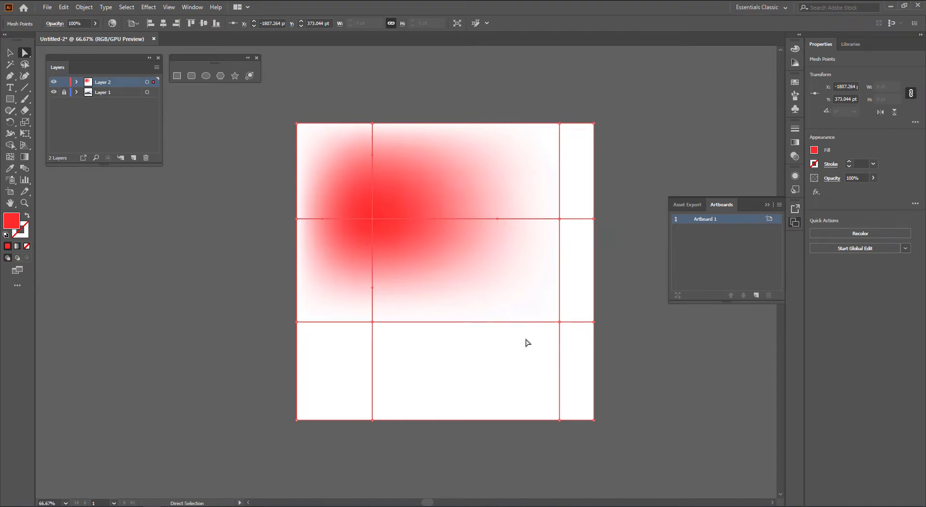
Colour the square's lower-right mesh point green with hex value 21d63f and clear the selection
click(559, 322)
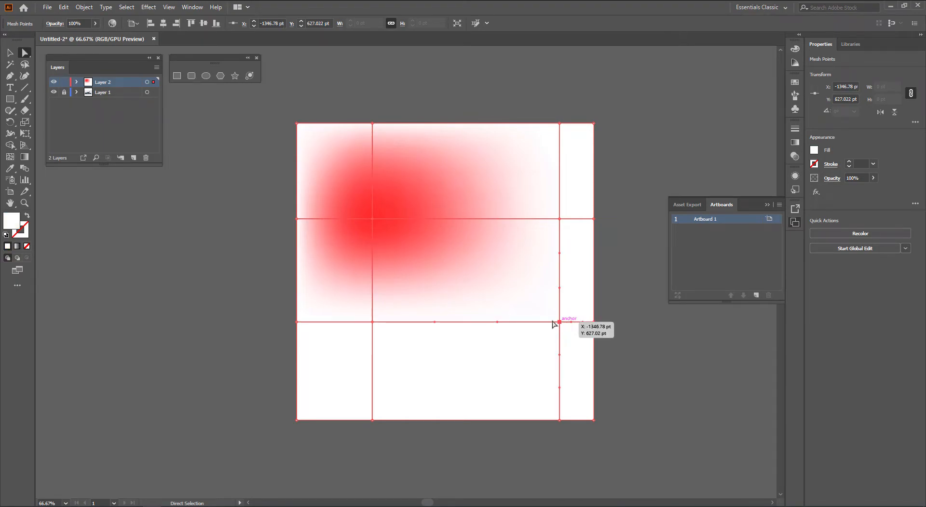
double_click(18, 229)
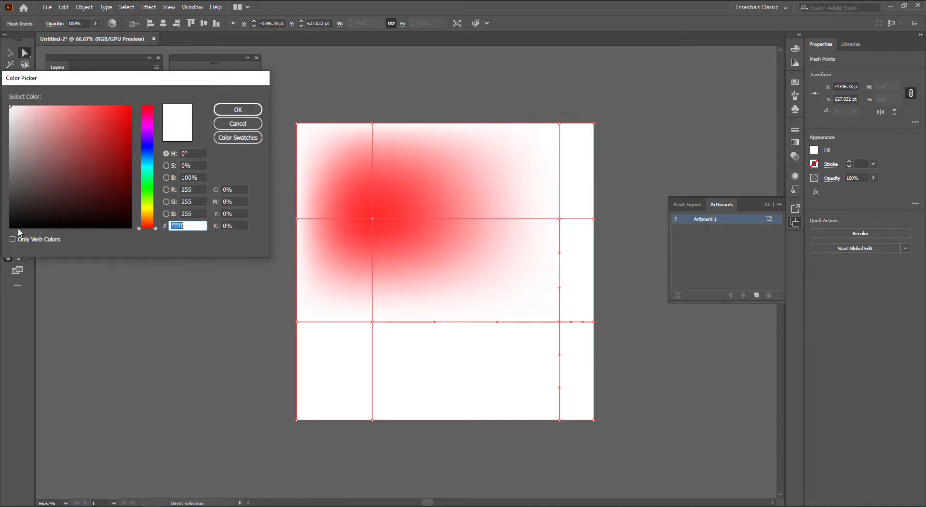
click(147, 184)
drag(114, 147, 135, 124)
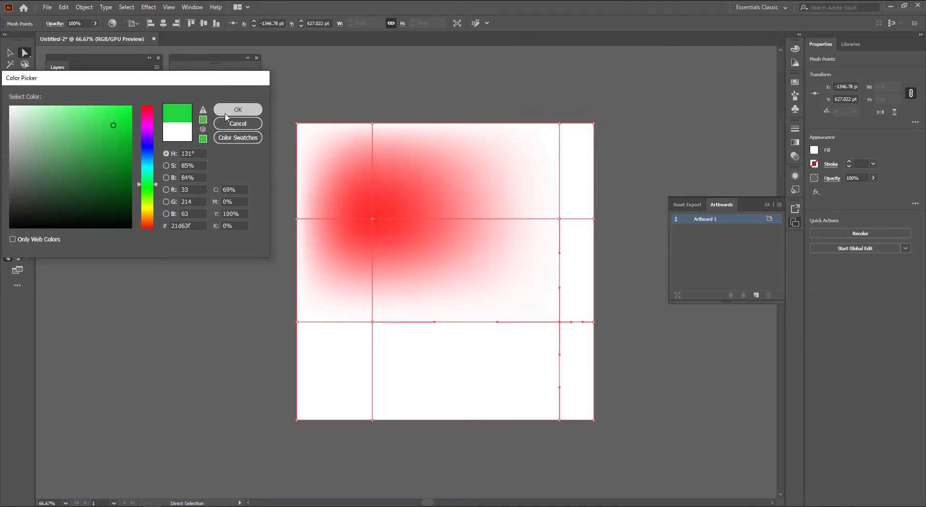
click(238, 109)
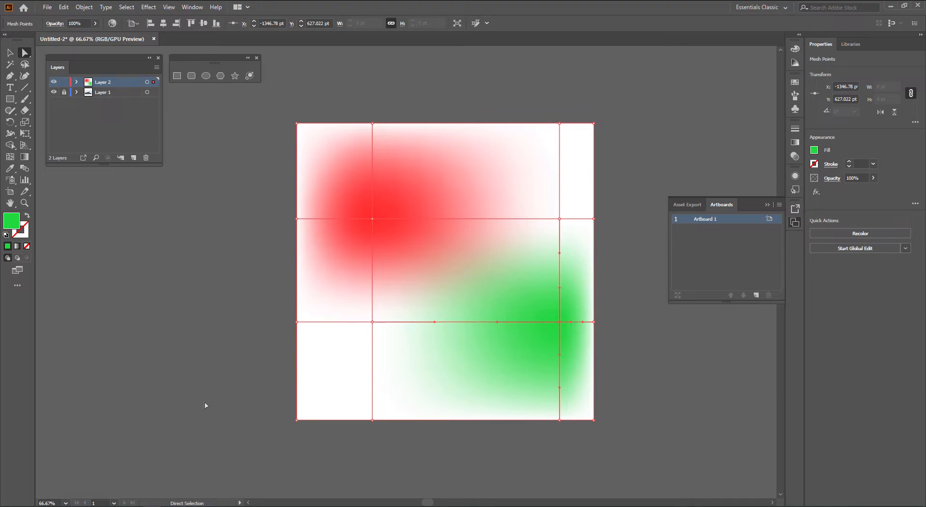
key(v)
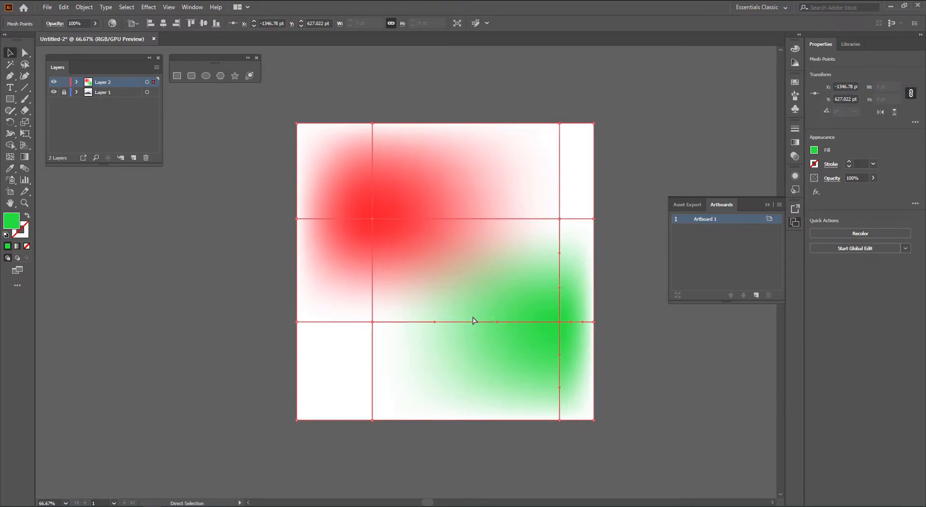
key(ctrl+shift+a)
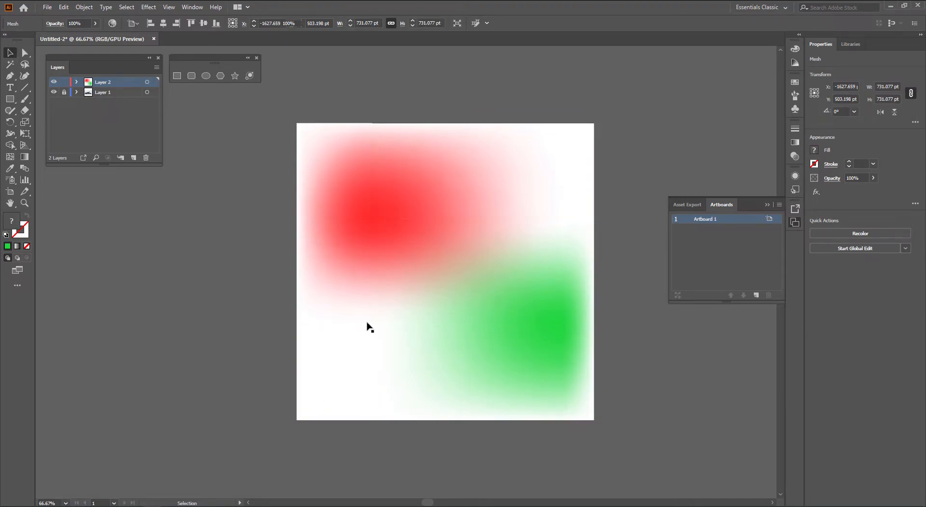
Delete the red and green mesh square and draw a plain green square about 580 x 580 pt on the empty canvas
click(368, 324)
key(Delete)
click(177, 75)
drag(254, 172, 490, 342)
key(v)
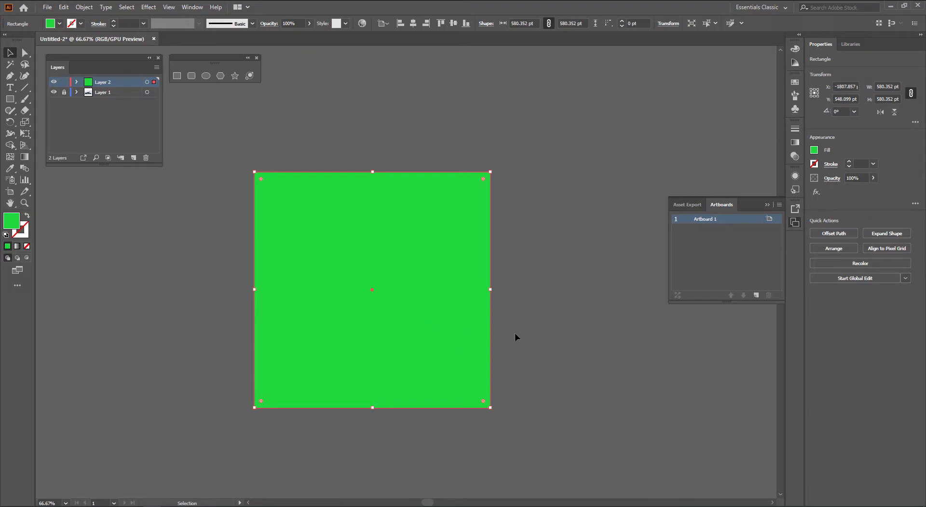
Add a Mesh tool point at the centre of the green square and select the whole mesh
key(a)
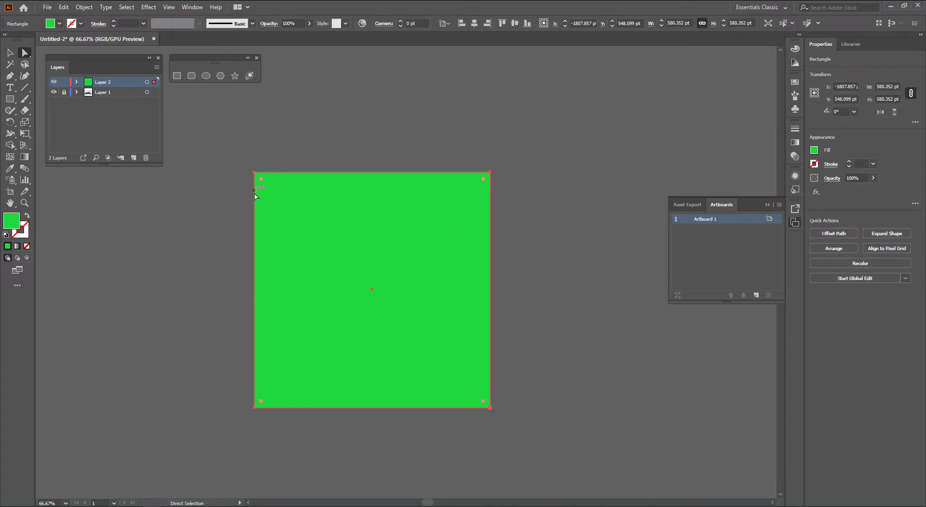
click(11, 158)
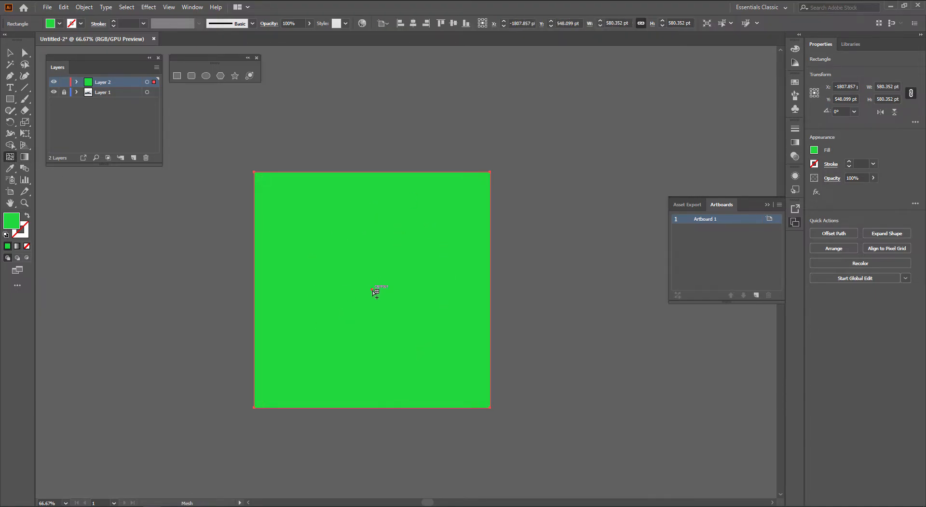
click(372, 289)
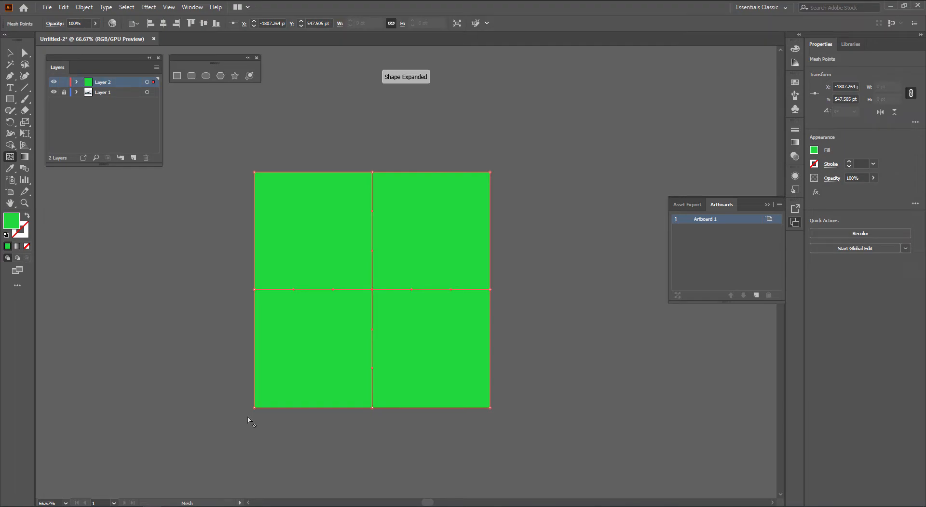
key(v)
click(222, 406)
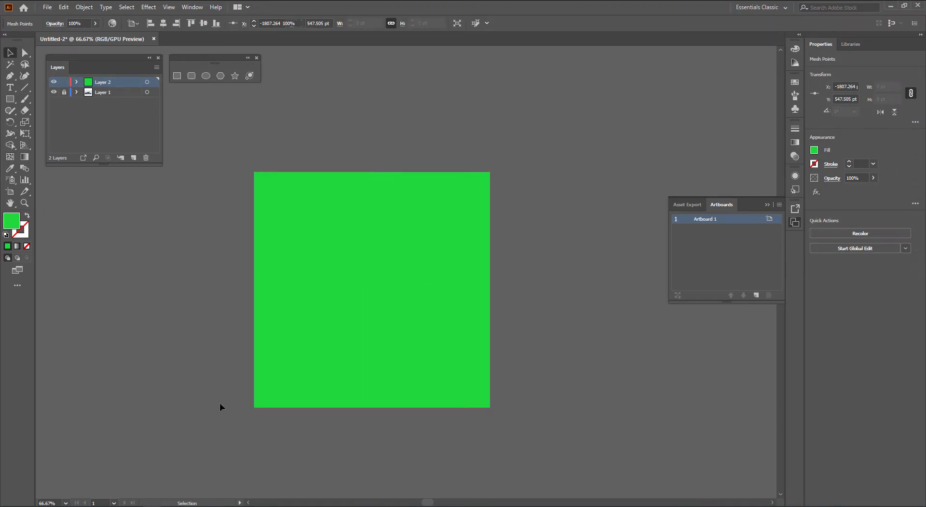
click(338, 391)
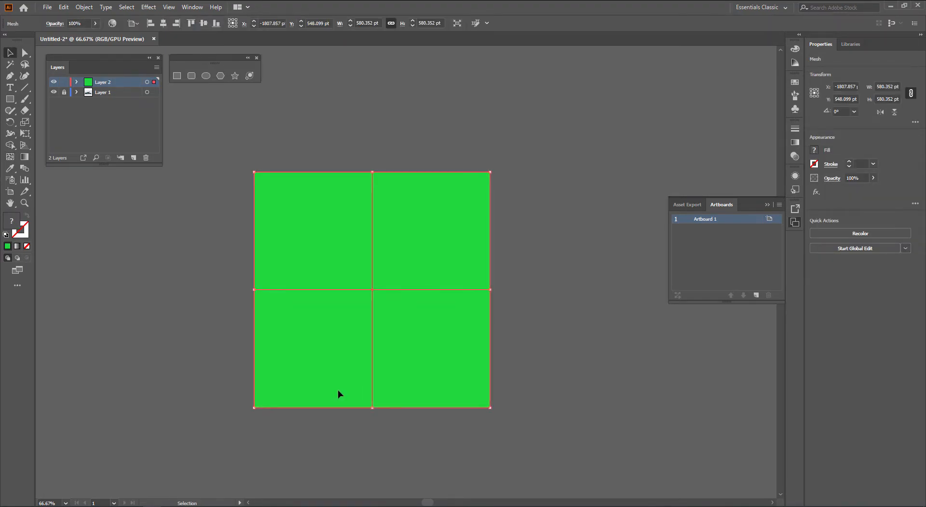
Bring the car image on the artboard into view and hide all panels for an unobstructed canvas
scroll(338, 393, down, 1)
drag(522, 400, 186, 377)
drag(434, 399, 233, 384)
drag(334, 388, 220, 387)
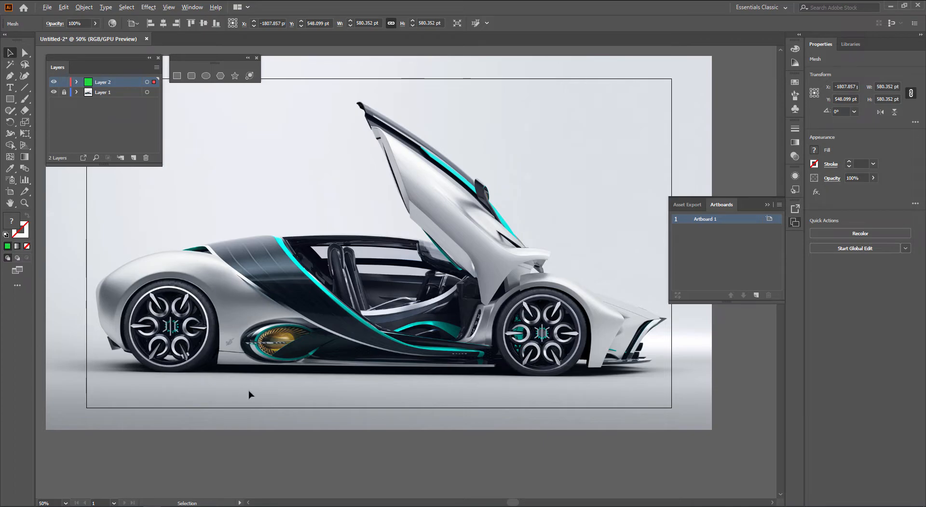
scroll(248, 389, up, 1)
key(Tab)
drag(358, 381, 369, 400)
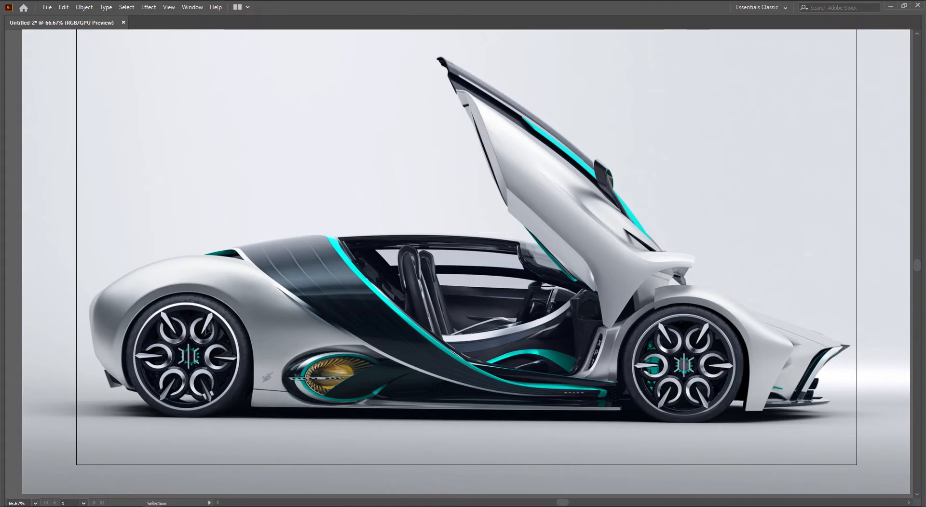
Examine the car's rear fender, rear wheel and dark striped side panel up close
scroll(179, 341, up, 2)
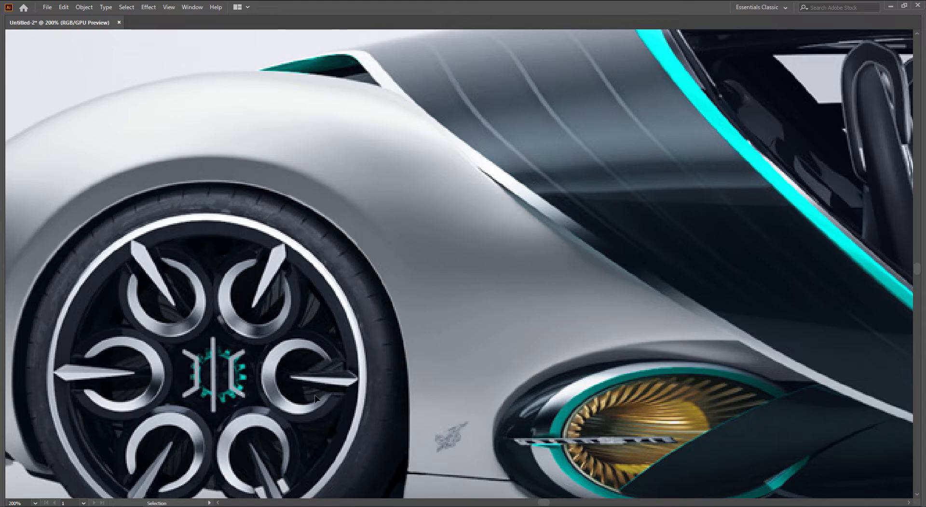
scroll(315, 398, down, 1)
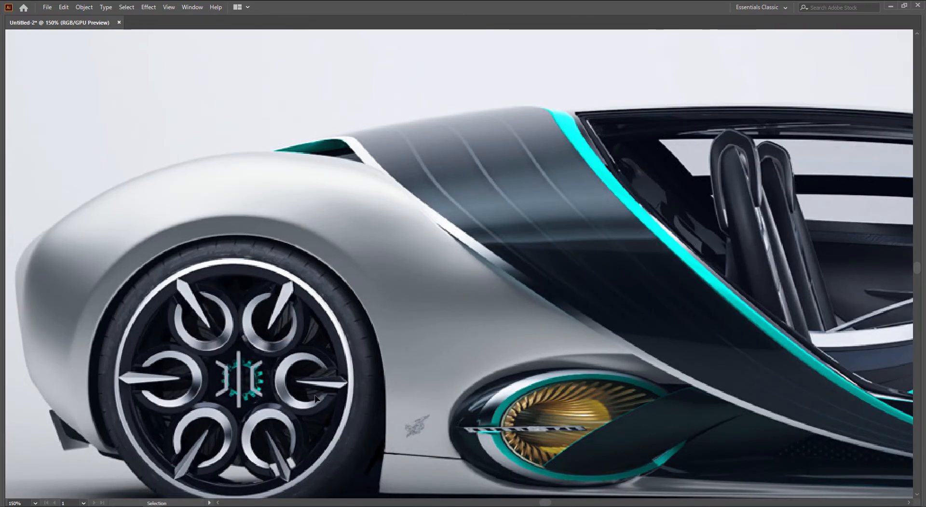
scroll(315, 398, down, 1)
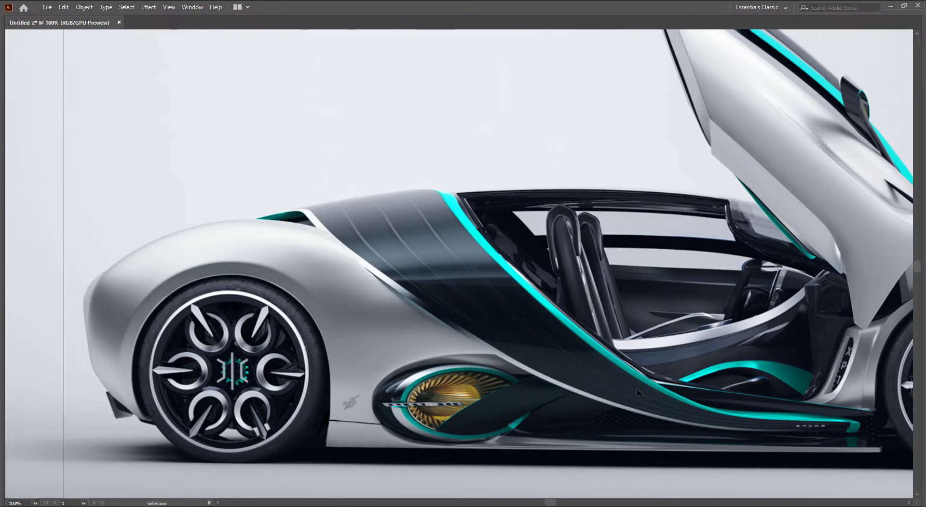
key(space)
drag(637, 391, 697, 361)
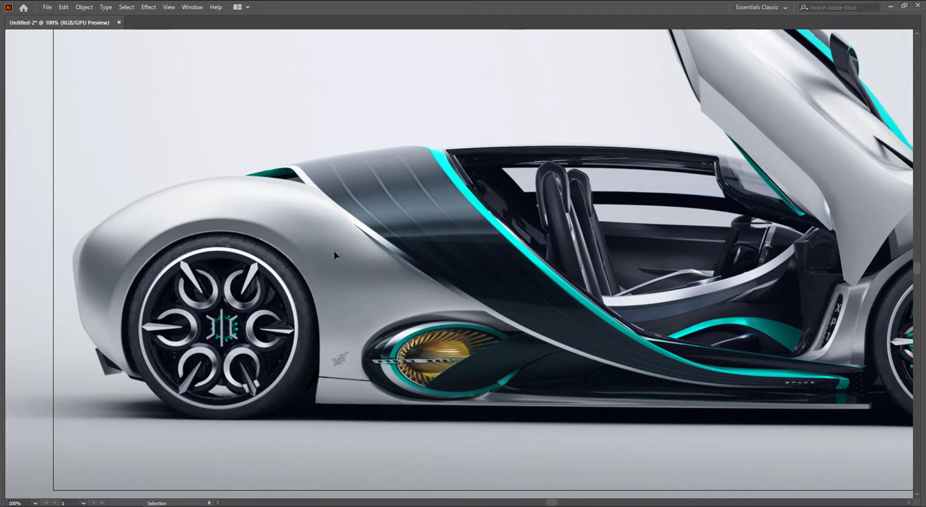
scroll(327, 265, up, 1)
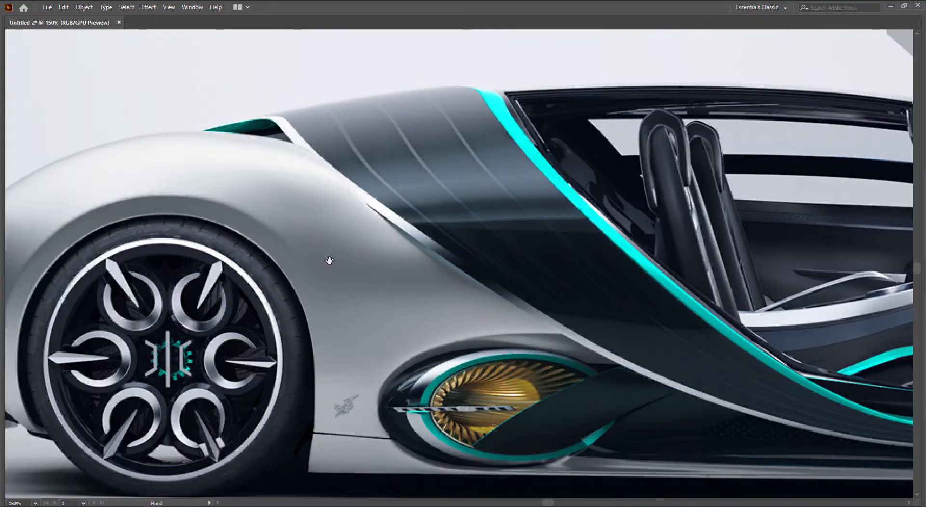
drag(337, 263, 443, 255)
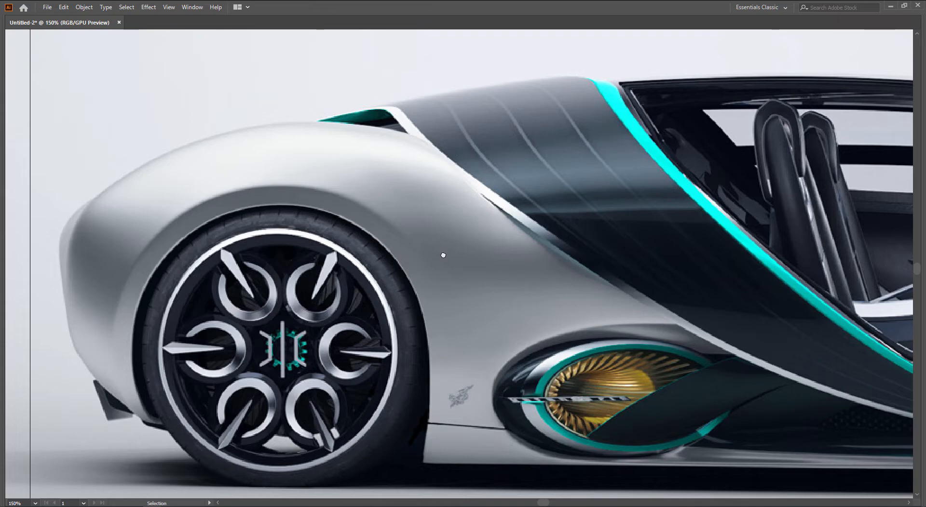
Open Paint, paste the screen capture of the car's rear, and set up a red brush
key(super+r)
text(mspaint)
key(Return)
key(ctrl+v)
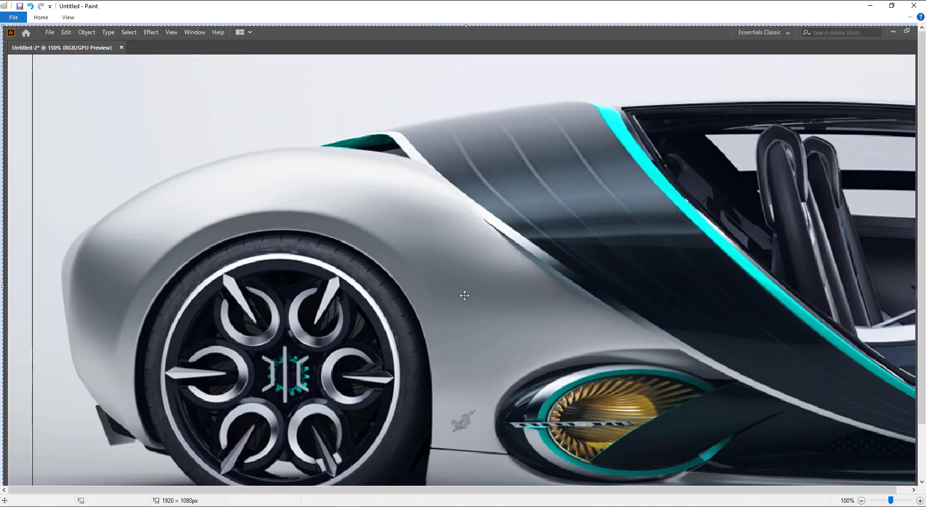
click(41, 17)
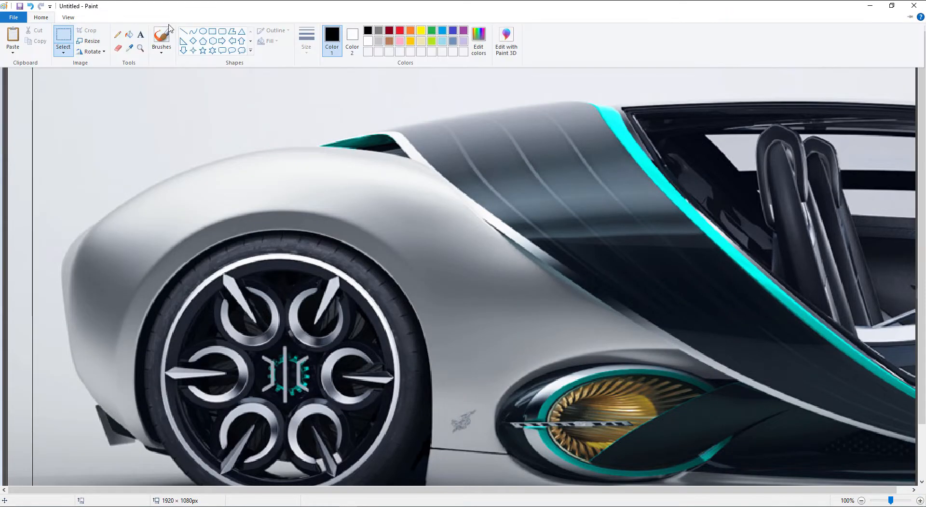
click(162, 35)
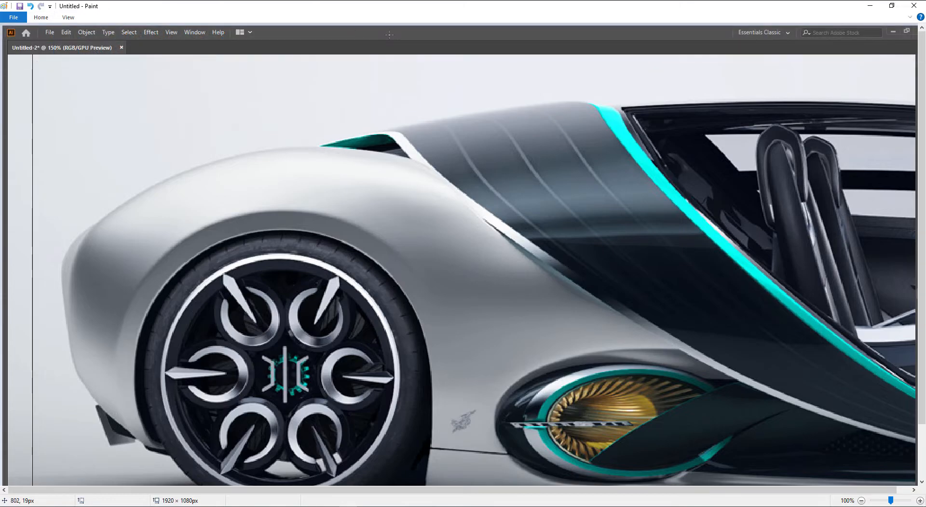
click(48, 17)
click(399, 30)
Outline the silver rear fender around the wheel in red and draw a wavy line through its shaded surface
mouse_move(154, 449)
mouse_down()
mouse_move(101, 402)
mouse_move(64, 289)
mouse_move(116, 185)
mouse_move(248, 146)
mouse_move(423, 182)
mouse_move(685, 340)
mouse_move(567, 364)
mouse_move(499, 416)
mouse_move(507, 453)
mouse_move(427, 448)
mouse_move(424, 362)
mouse_move(381, 254)
mouse_move(241, 225)
mouse_move(209, 258)
mouse_up()
mouse_move(398, 278)
mouse_down()
mouse_move(296, 233)
mouse_move(253, 234)
mouse_move(180, 268)
mouse_move(143, 344)
mouse_move(139, 421)
mouse_move(153, 449)
mouse_up()
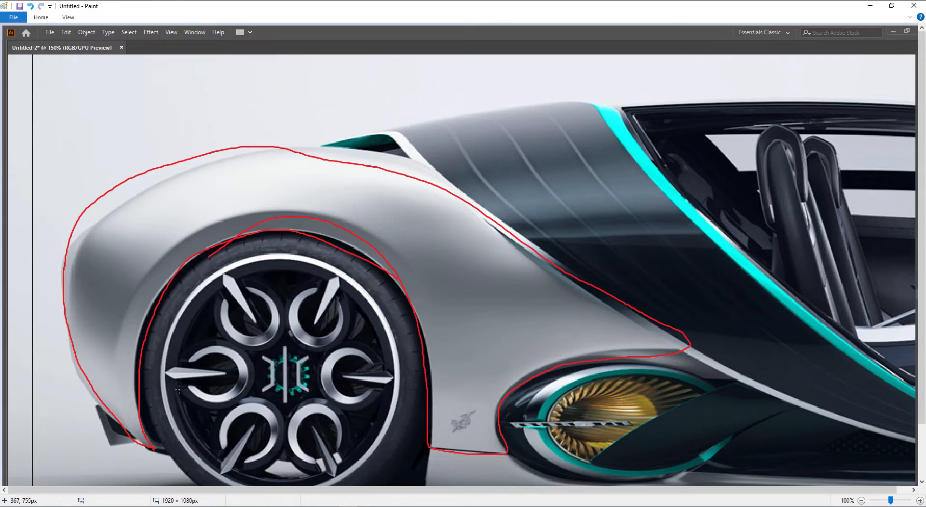
mouse_move(132, 390)
mouse_down()
mouse_move(83, 332)
mouse_move(115, 239)
mouse_move(200, 215)
mouse_move(416, 189)
mouse_move(457, 303)
mouse_move(453, 376)
mouse_move(591, 311)
mouse_move(470, 400)
mouse_move(455, 455)
mouse_move(472, 438)
mouse_up()
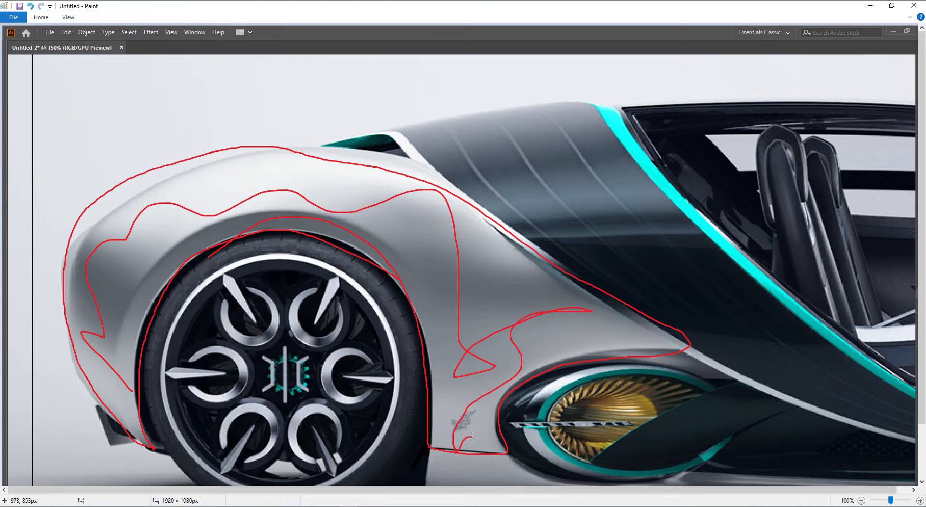
Outline the dark striped side panel between the fender and the cyan trim in red
drag(544, 491, 708, 502)
mouse_move(312, 145)
mouse_down()
mouse_move(415, 169)
mouse_move(641, 330)
mouse_move(798, 411)
mouse_move(904, 440)
mouse_up()
mouse_move(902, 398)
mouse_down()
mouse_move(706, 255)
mouse_move(635, 150)
mouse_move(555, 97)
mouse_move(407, 114)
mouse_move(307, 141)
mouse_up()
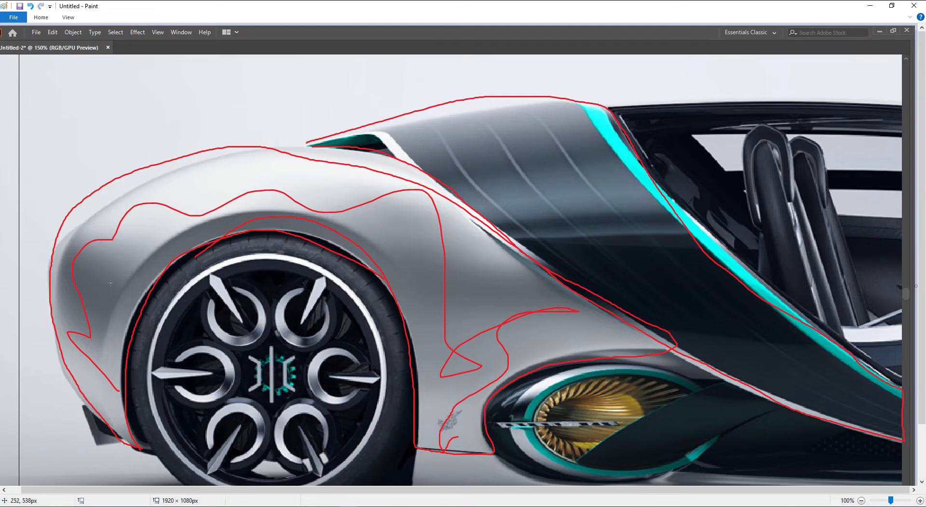
mouse_move(111, 284)
mouse_down()
mouse_move(116, 269)
mouse_move(105, 276)
mouse_up()
Switch back to Illustrator and draw a small green rectangle on the silver fender just above the rear wheel
key(alt+Tab)
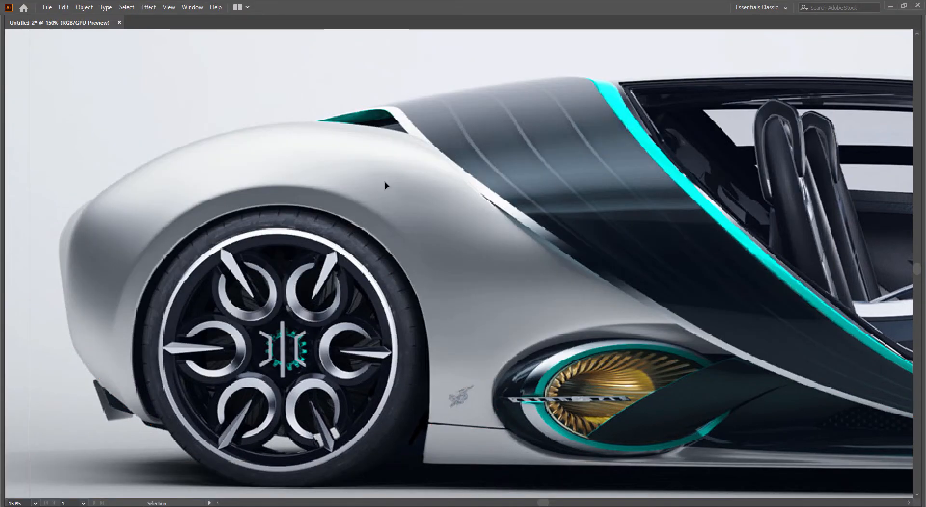
drag(375, 186, 382, 189)
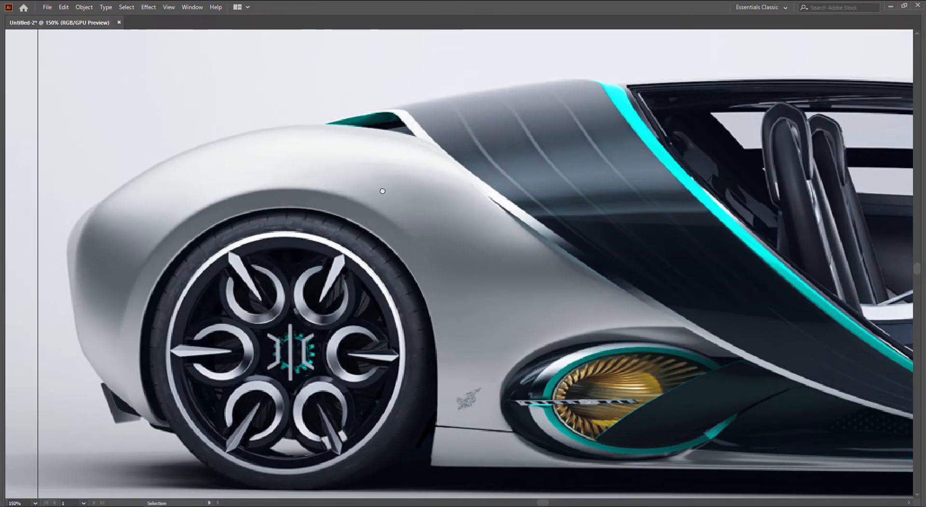
key(m)
drag(227, 135, 305, 208)
key(v)
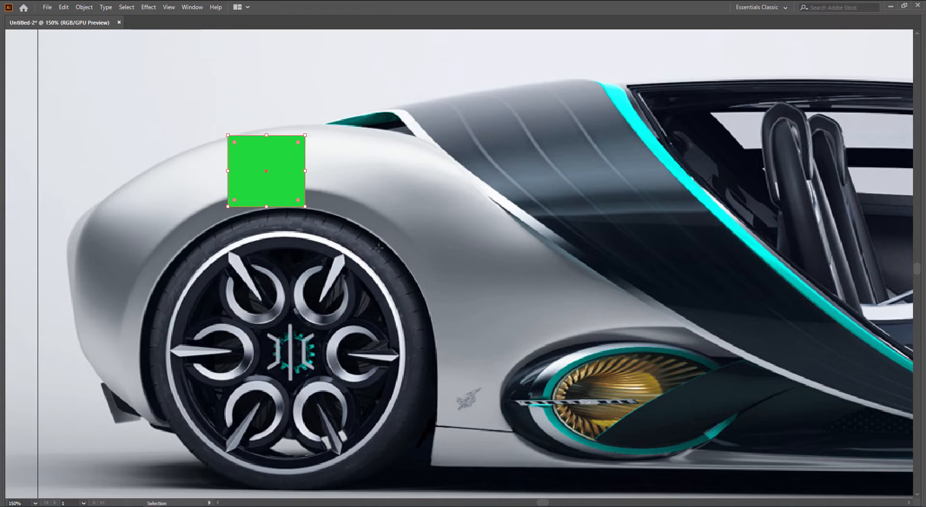
Show the layer list again and check the green rectangle in Outline view before returning to the coloured preview
key(F7)
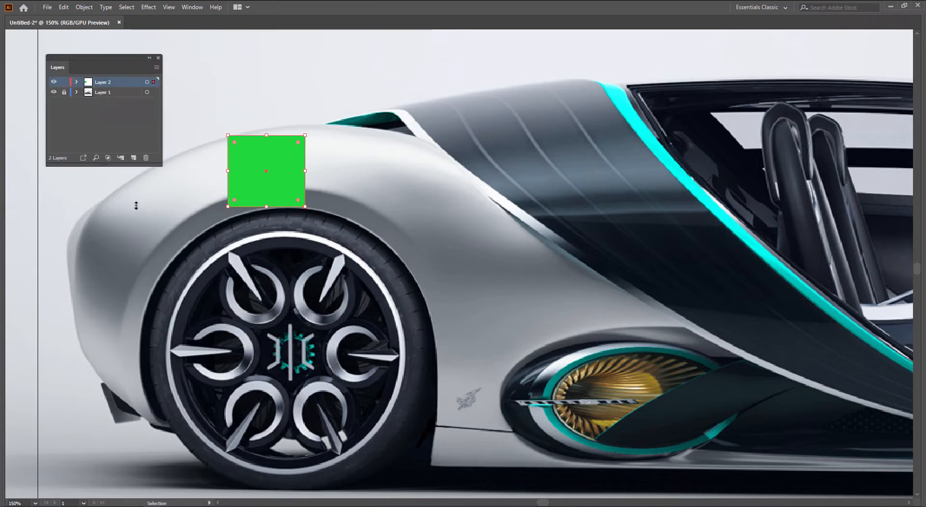
key(space)
drag(305, 264, 409, 274)
key(space)
drag(462, 290, 466, 277)
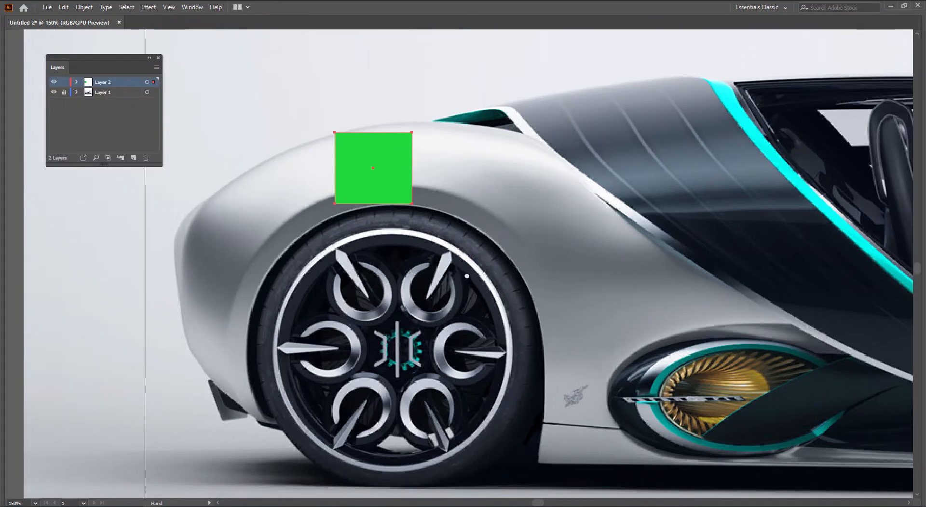
key(ctrl+y)
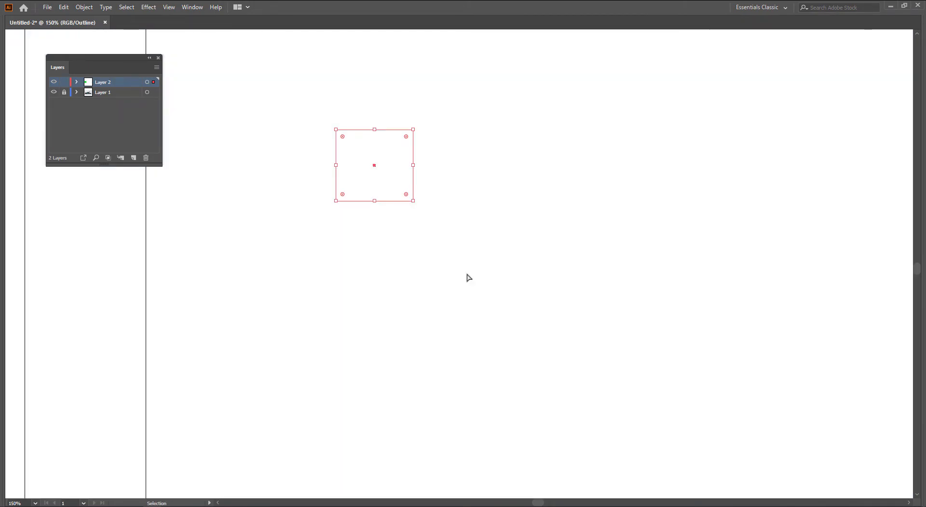
key(ctrl+y)
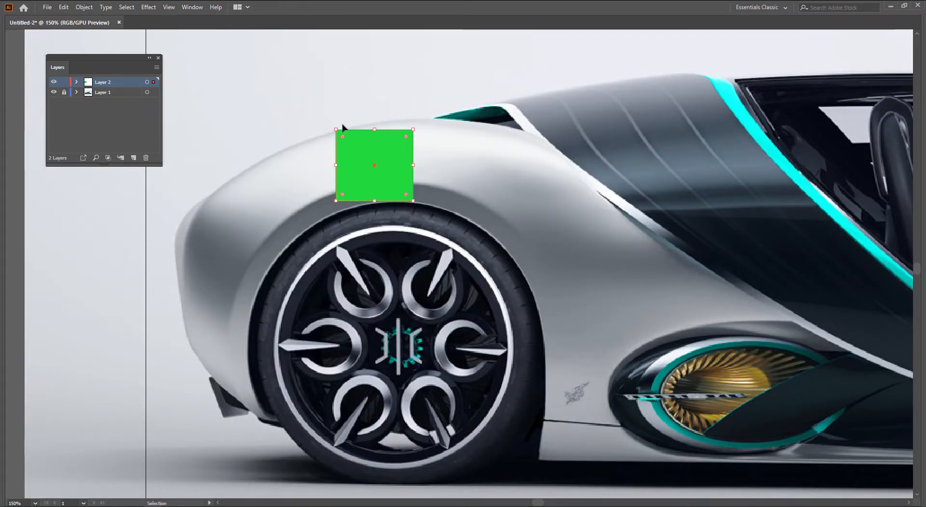
Show only Layer 2 in Outline view and add a mesh point at the centre of the rectangle above the rear wheel
click(93, 128)
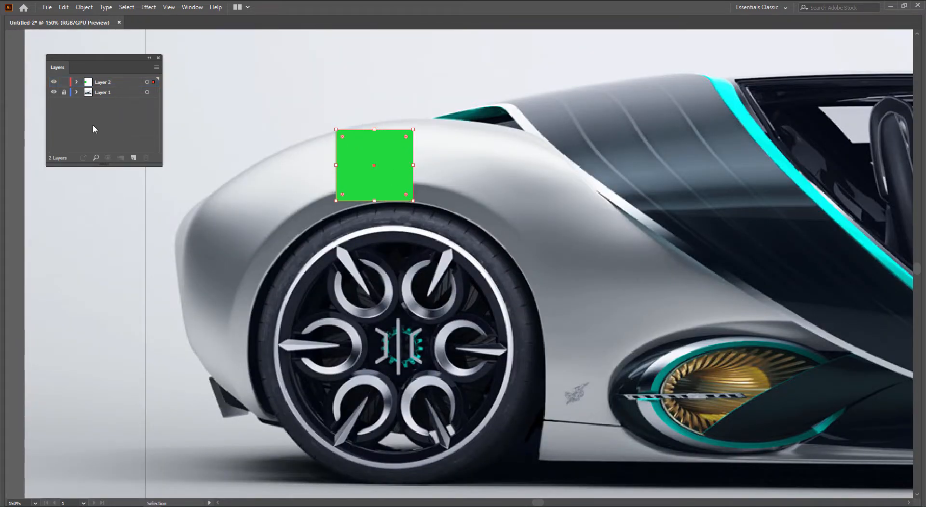
ctrl+click(54, 83)
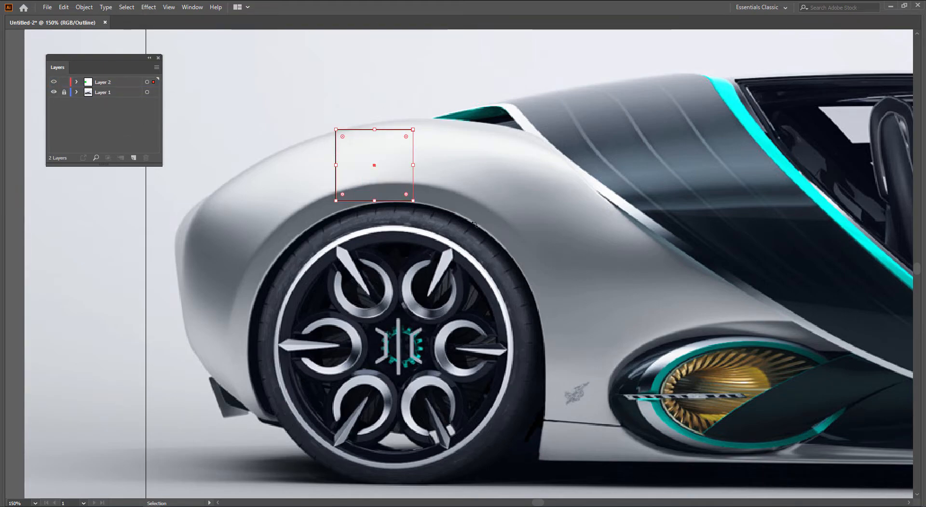
click(279, 251)
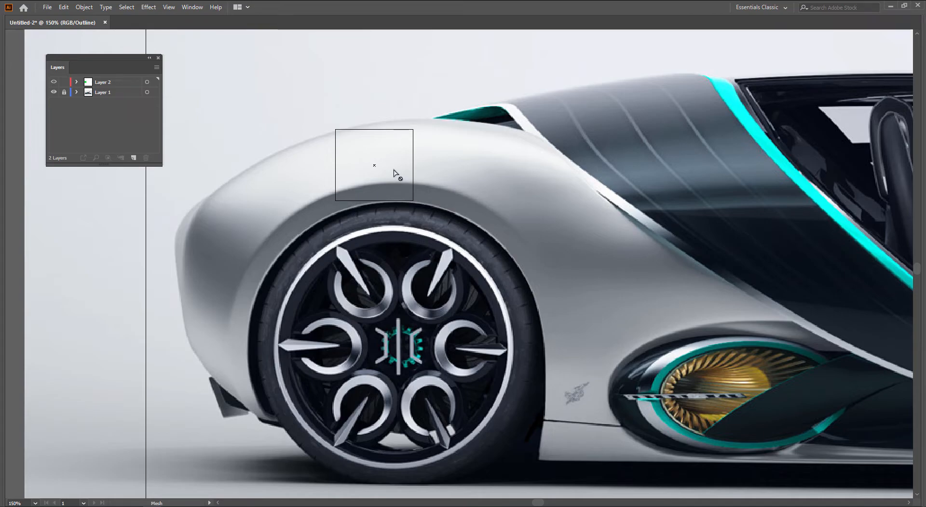
click(375, 165)
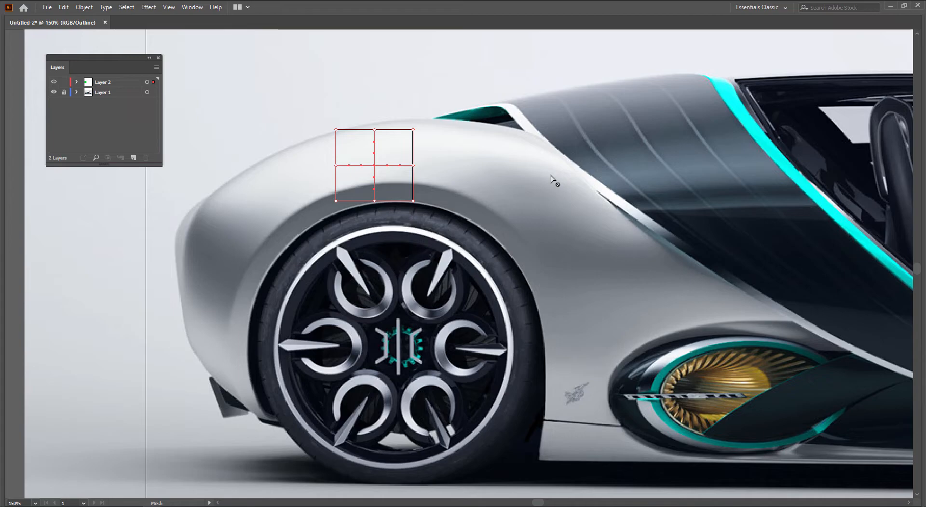
Stretch the mesh's front column of three points down the fender, placing the lowest behind the wheel and the others past the oval vent
key(a)
click(511, 239)
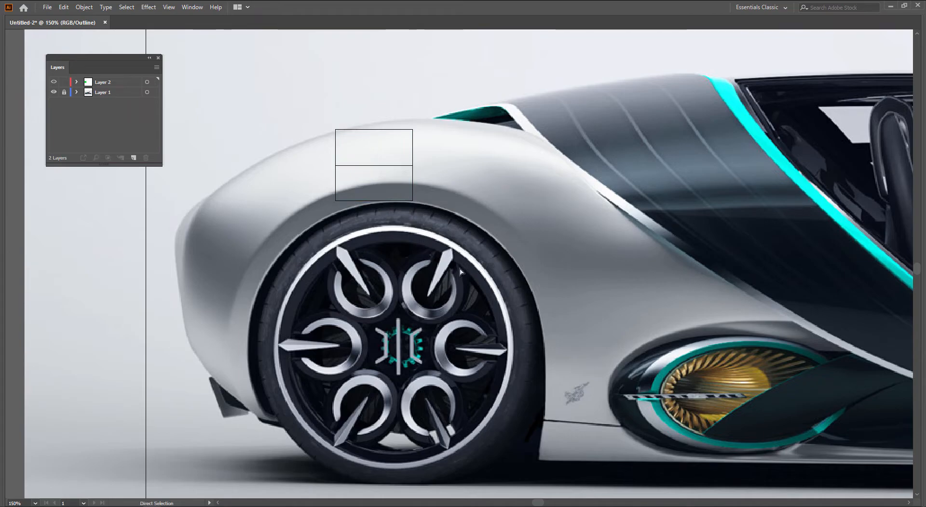
key(v)
click(393, 170)
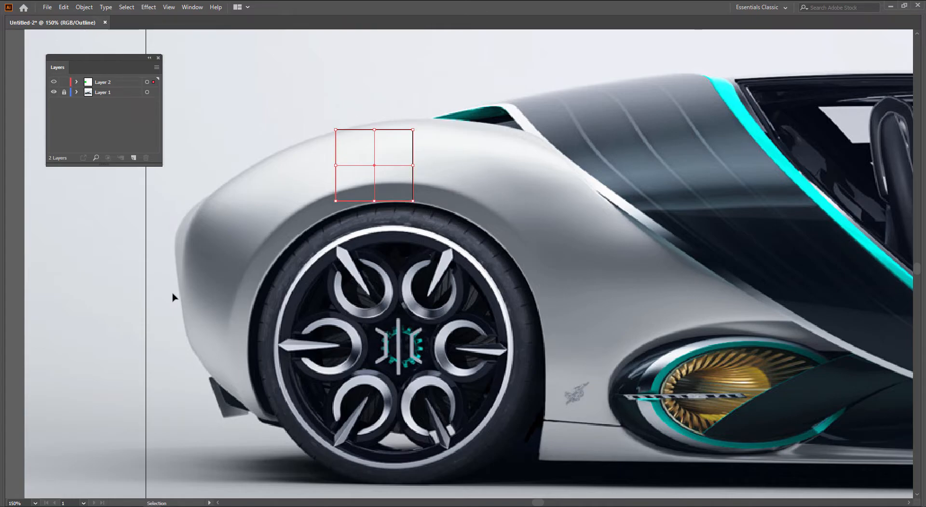
key(a)
drag(428, 101, 401, 220)
drag(621, 399, 545, 385)
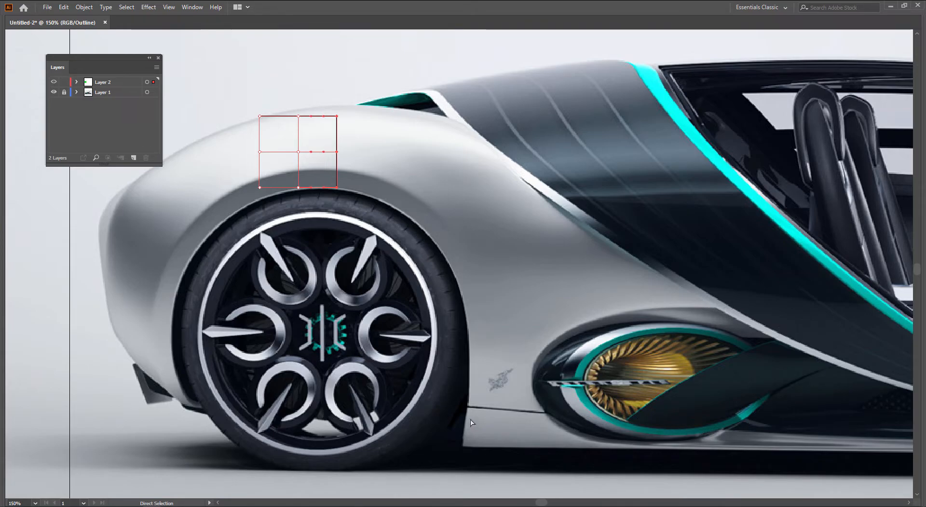
click(337, 116)
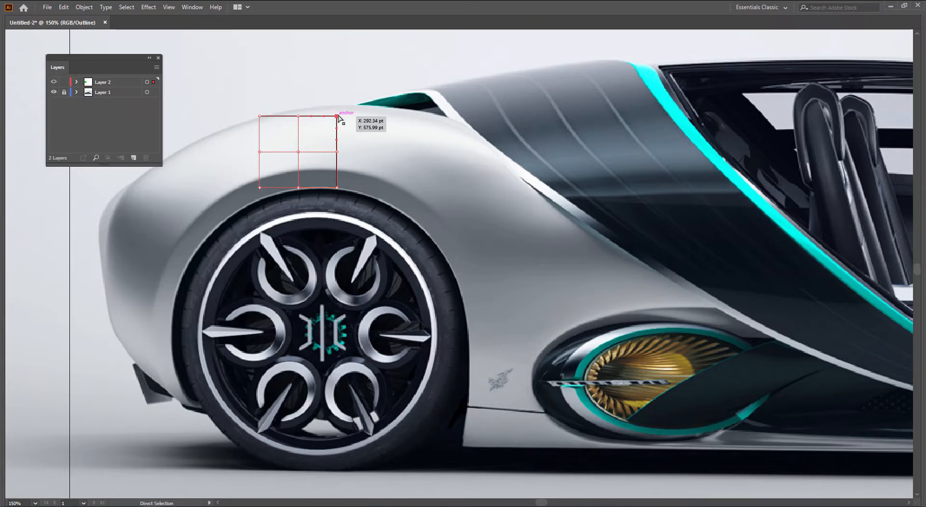
drag(337, 116, 846, 415)
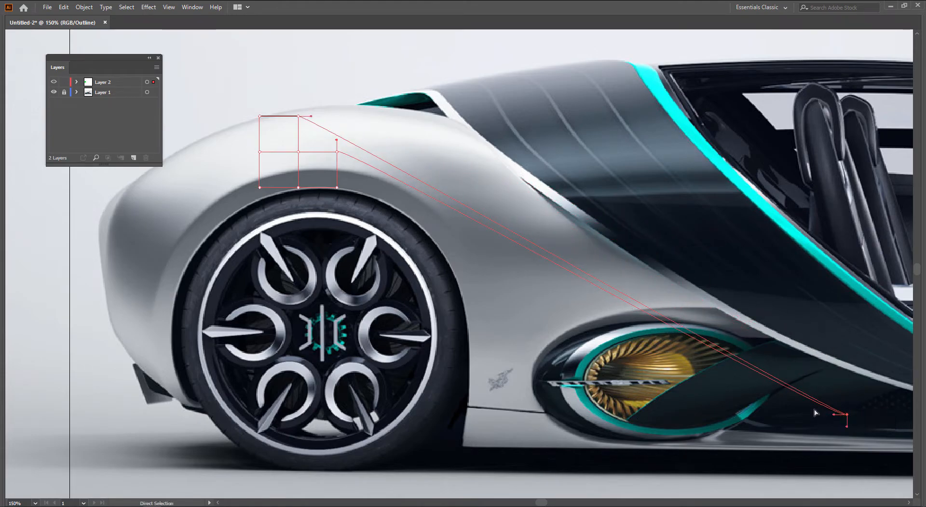
drag(336, 152, 640, 420)
drag(337, 187, 468, 407)
click(363, 424)
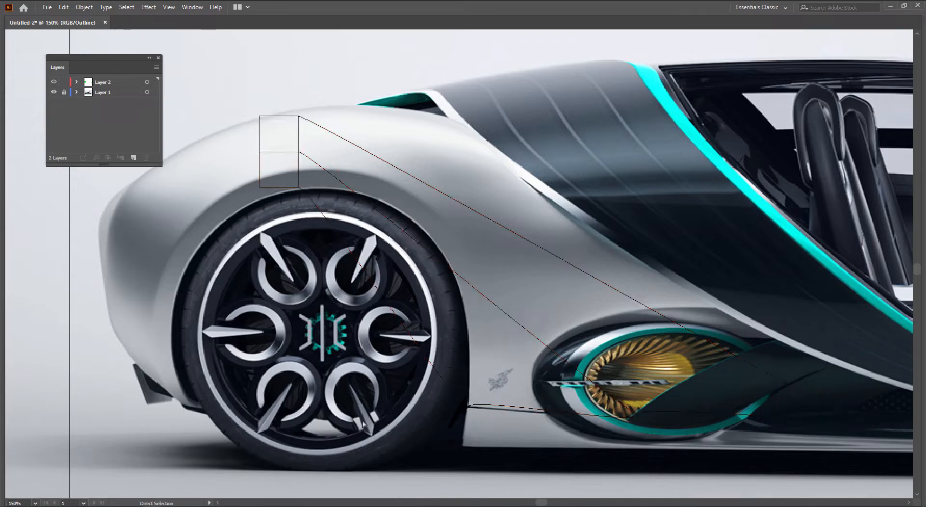
Add a mesh line across the stretched section and spread its three points between the dark panel's edge and the wheel arch
key(space)
drag(357, 393, 339, 400)
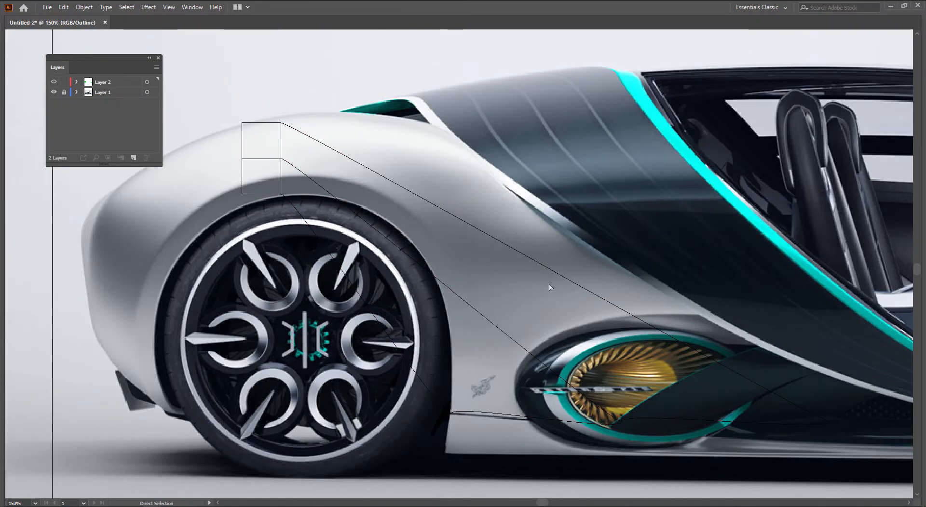
key(u)
click(457, 295)
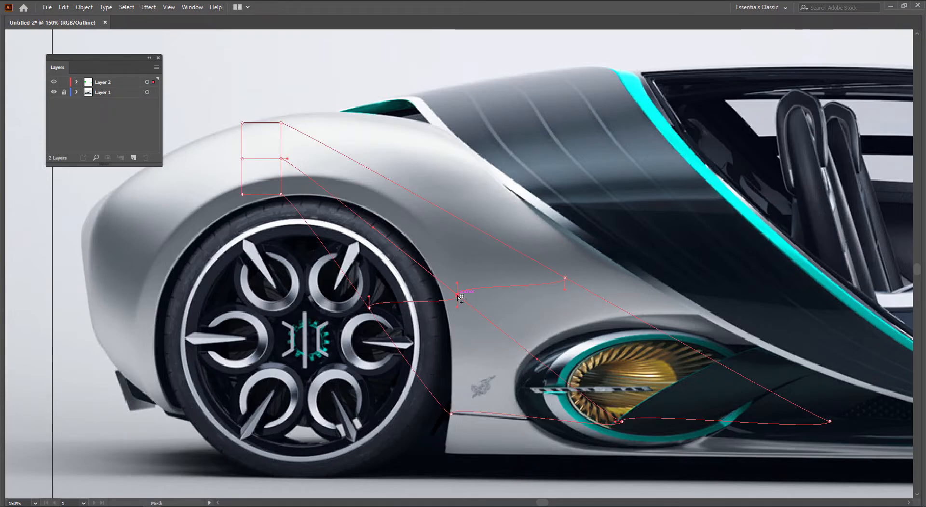
drag(573, 278, 603, 252)
drag(458, 297, 514, 278)
drag(368, 309, 442, 298)
Curve the mesh edge along the wheel arch and reposition the lower middle mesh point and its handles near the oval vent
drag(480, 355, 461, 353)
scroll(445, 430, up, 1)
drag(526, 417, 373, 376)
drag(294, 367, 302, 330)
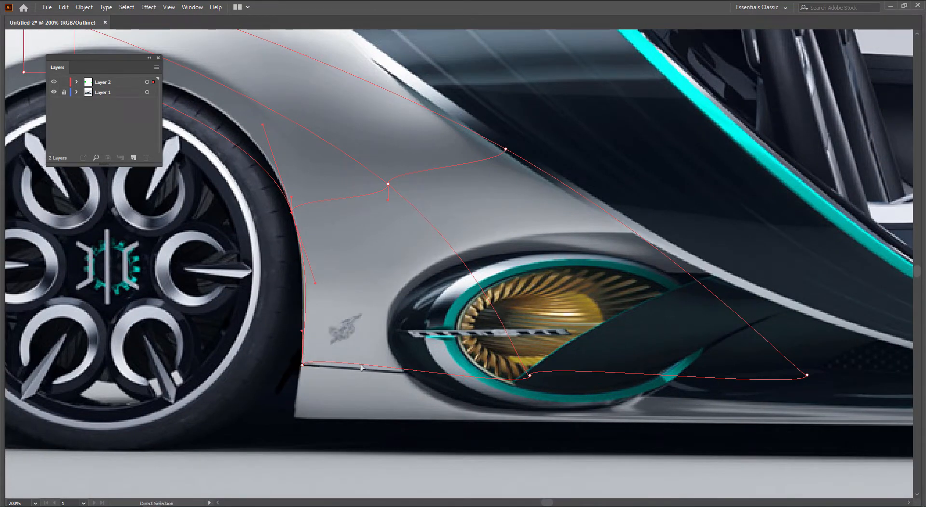
click(529, 375)
drag(529, 375, 524, 345)
click(525, 382)
Move the mesh's front outer corner farther along the dark side panel and align its handles with the white trim
key(space)
drag(609, 359, 584, 358)
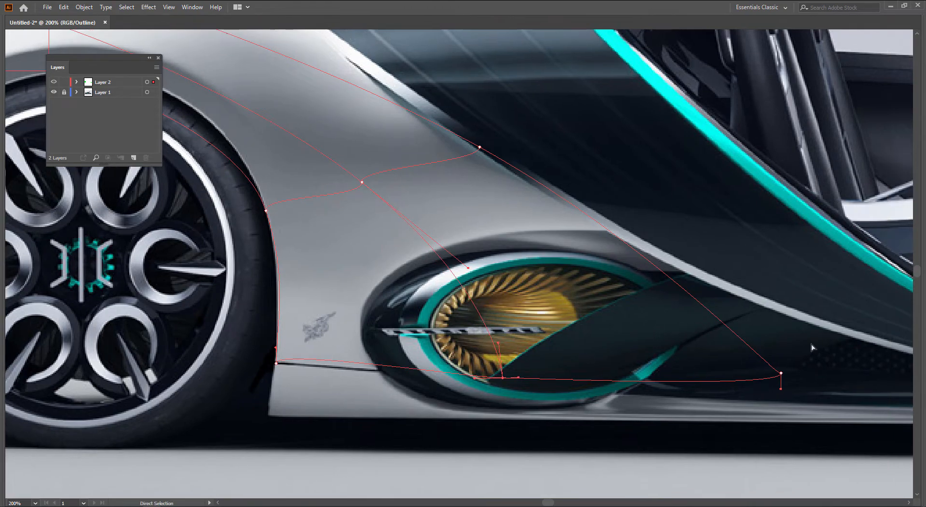
drag(780, 374, 847, 357)
key(space)
drag(523, 356, 560, 363)
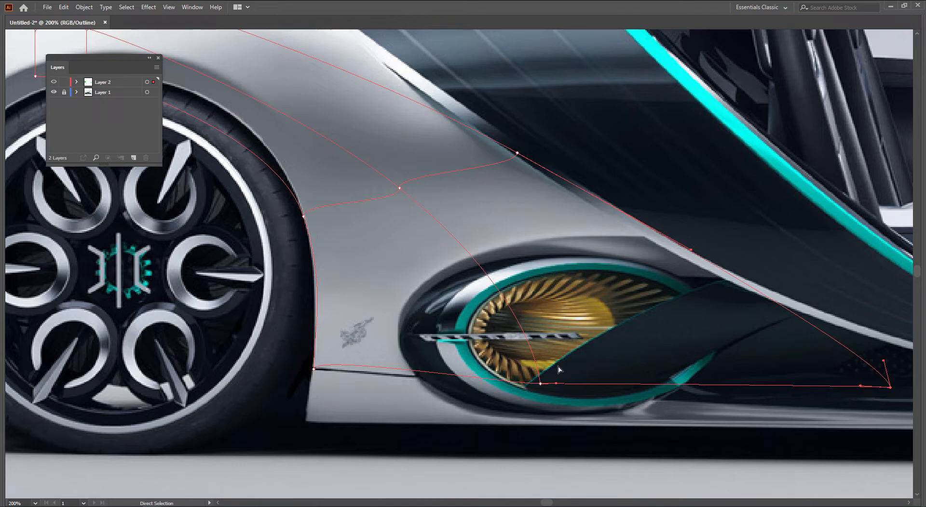
Add a second mesh line across the upper fender and fit its three points to the shoulder, shaded surface and wheel arch
key(space)
drag(505, 328, 587, 360)
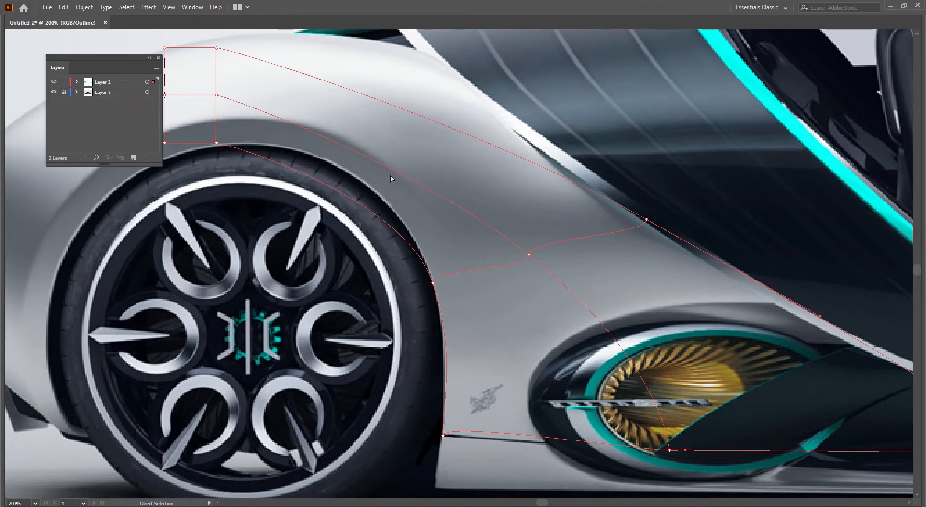
drag(422, 207, 463, 221)
key(u)
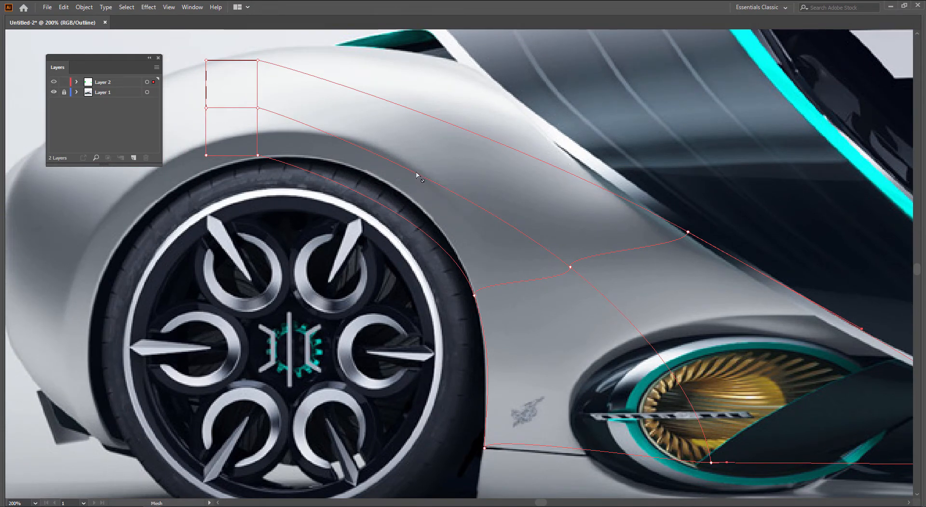
click(414, 173)
key(a)
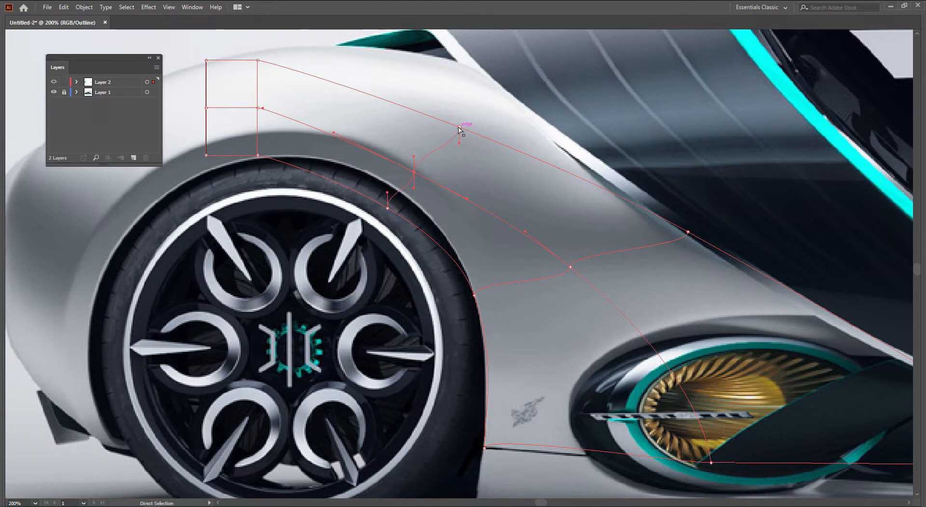
drag(458, 128, 474, 70)
drag(414, 171, 444, 115)
drag(390, 207, 400, 193)
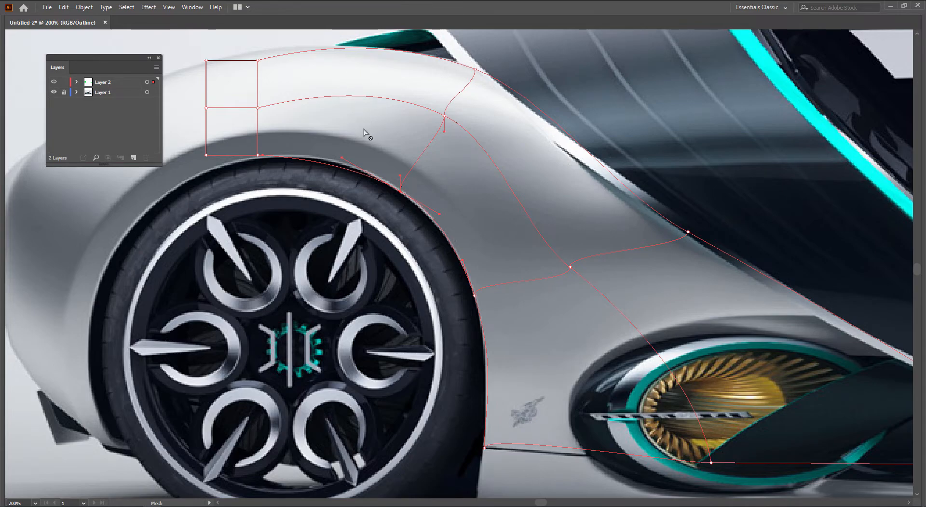
Refine the mesh's upper edge by adjusting its handles and moving the middle edge point onto the white trim
key(a)
drag(536, 148, 519, 175)
drag(470, 91, 442, 112)
drag(531, 126, 529, 137)
click(671, 260)
drag(699, 271, 633, 265)
mouse_move(533, 212)
mouse_down()
mouse_move(550, 211)
mouse_move(541, 211)
mouse_up()
drag(567, 284, 556, 281)
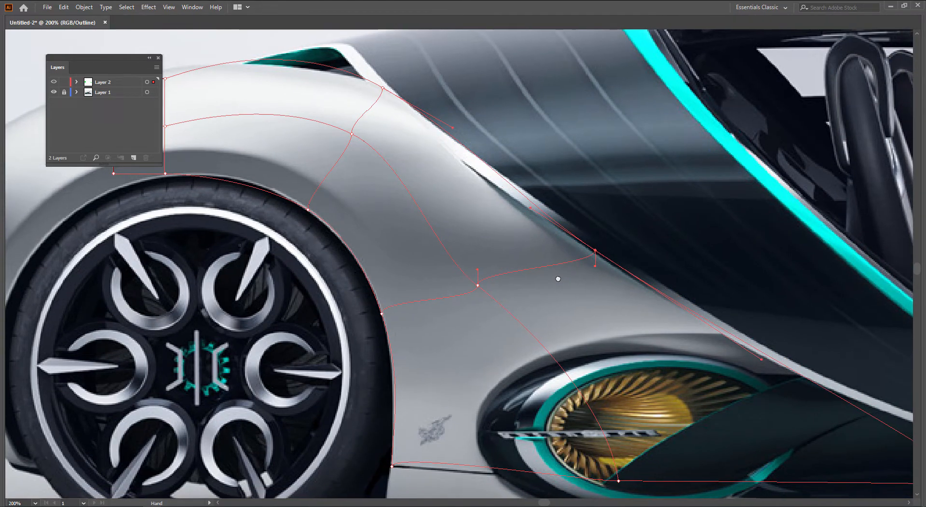
click(569, 314)
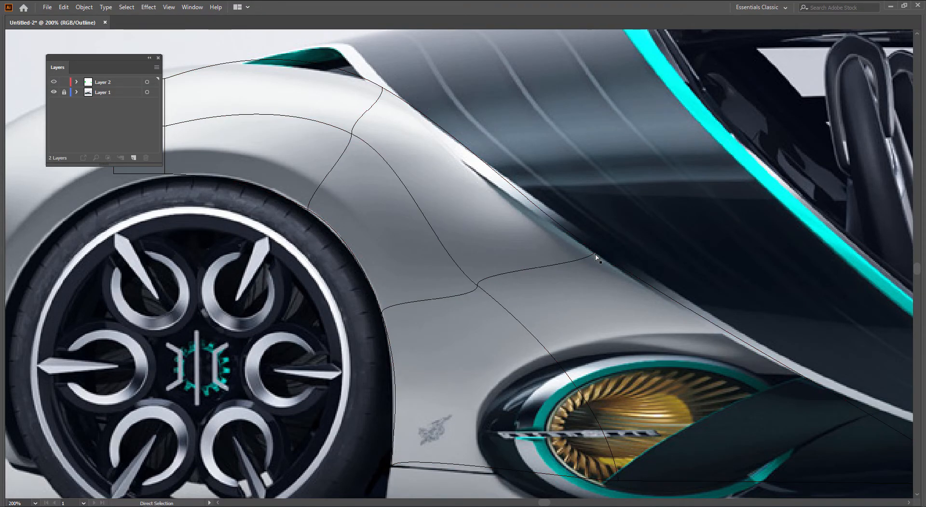
drag(593, 252, 601, 244)
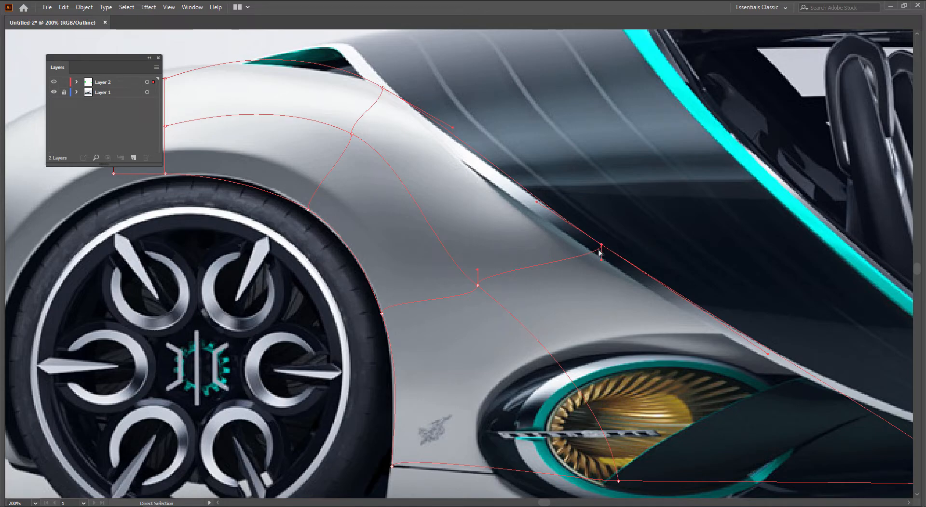
Adjust the handles of the two cross mesh lines so they flow smoothly across the fender between its outer edges
drag(469, 226, 555, 267)
drag(462, 187, 423, 163)
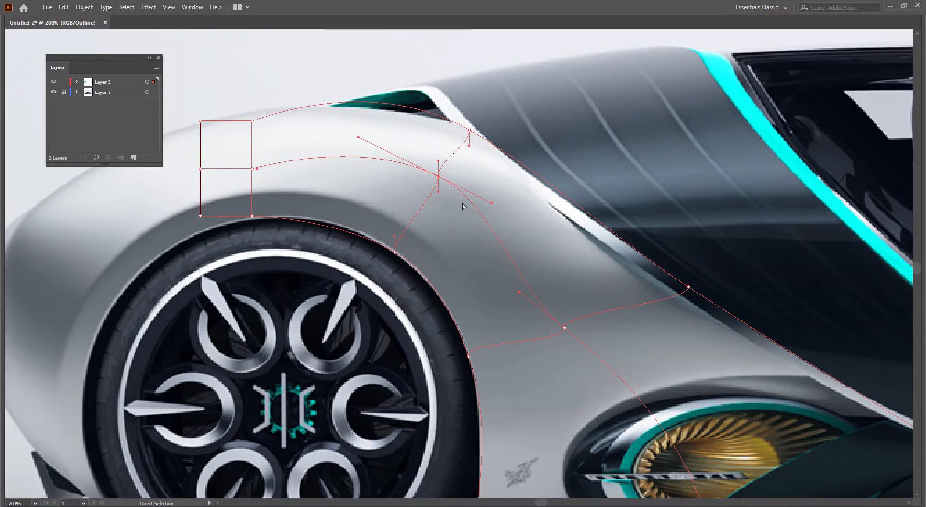
drag(438, 195, 430, 189)
drag(587, 304, 528, 236)
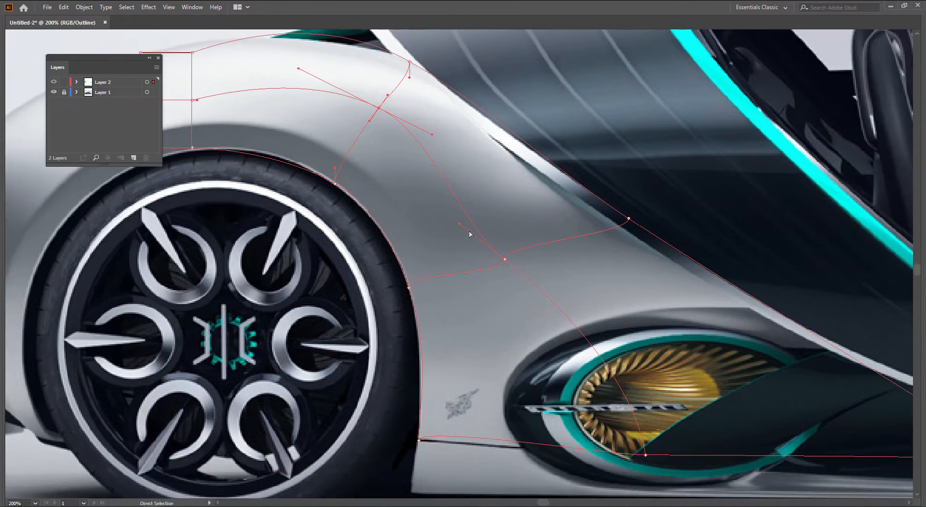
drag(460, 225, 473, 223)
scroll(489, 233, right, 1)
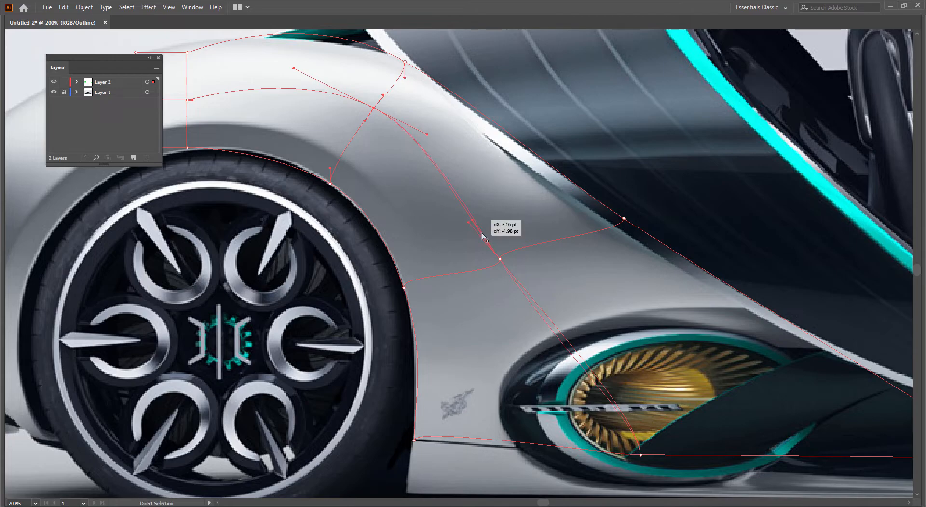
click(626, 236)
drag(499, 275, 483, 264)
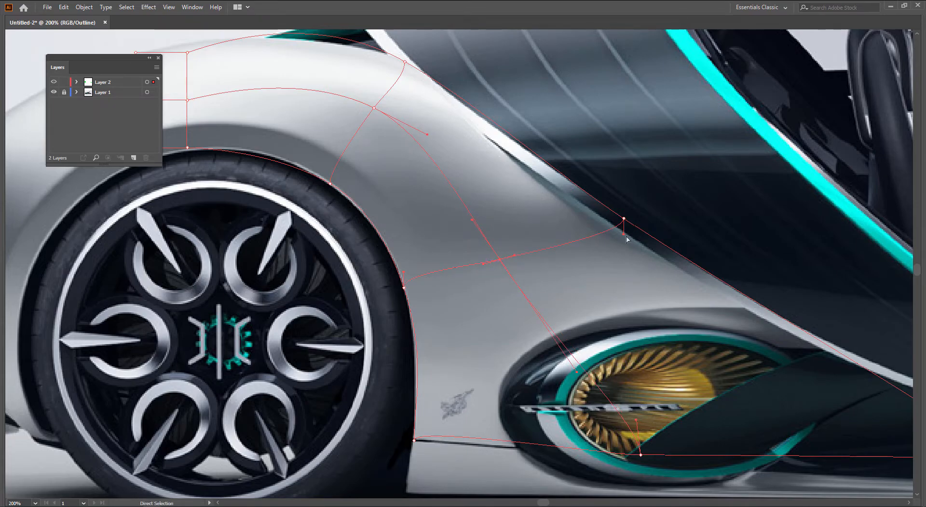
drag(623, 236, 606, 230)
Adjust the lower mesh handles so the bottom edge follows the body seam from the wheel arch toward the oval vent
scroll(599, 252, down, 2)
scroll(599, 252, right, 1)
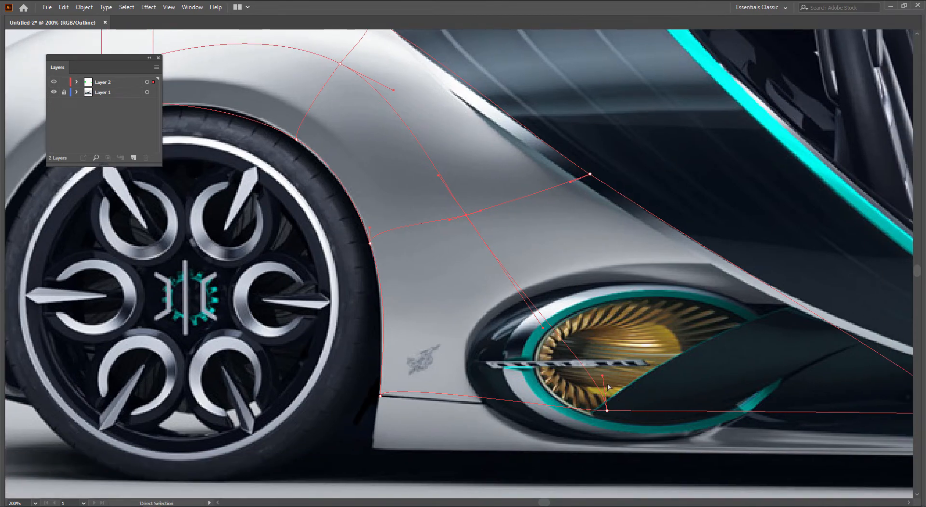
drag(602, 376, 503, 349)
drag(362, 334, 328, 378)
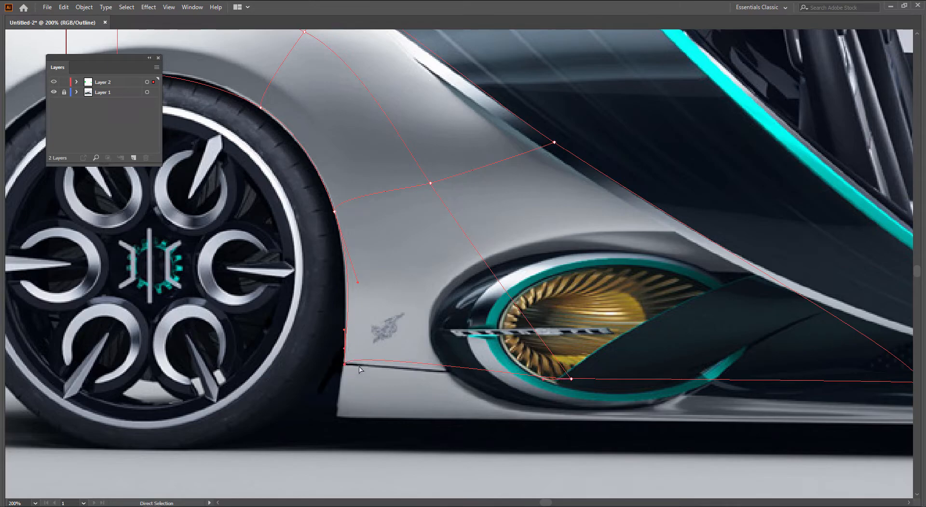
drag(351, 356, 370, 370)
click(539, 421)
drag(589, 413, 558, 421)
Shift the centre point of the lower cross line upward and straighten the line's handles from the wheel arch to the trim
drag(434, 252, 567, 363)
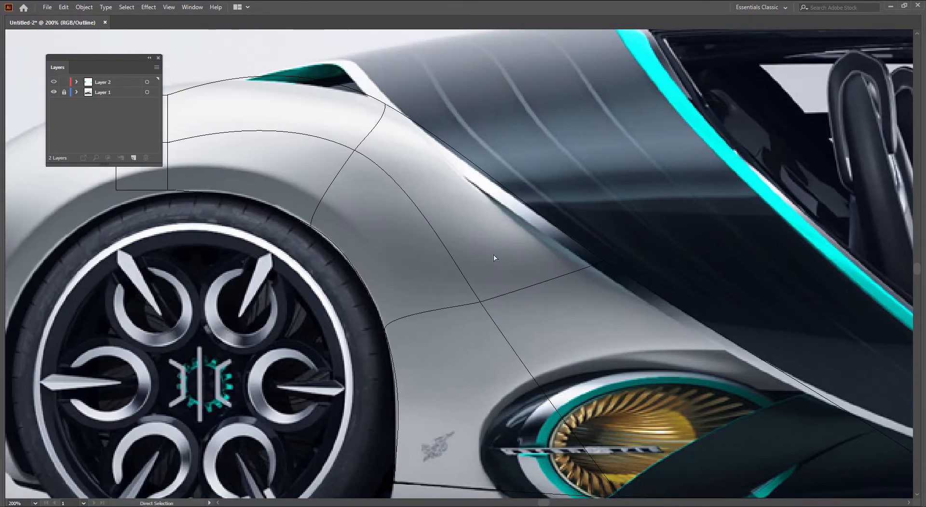
click(472, 296)
drag(481, 303, 479, 291)
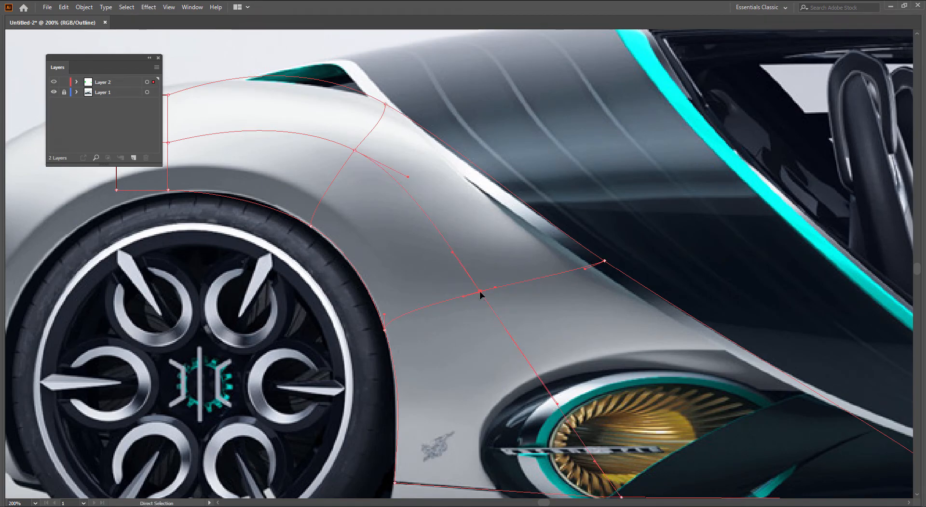
drag(585, 268, 581, 265)
drag(580, 302, 540, 237)
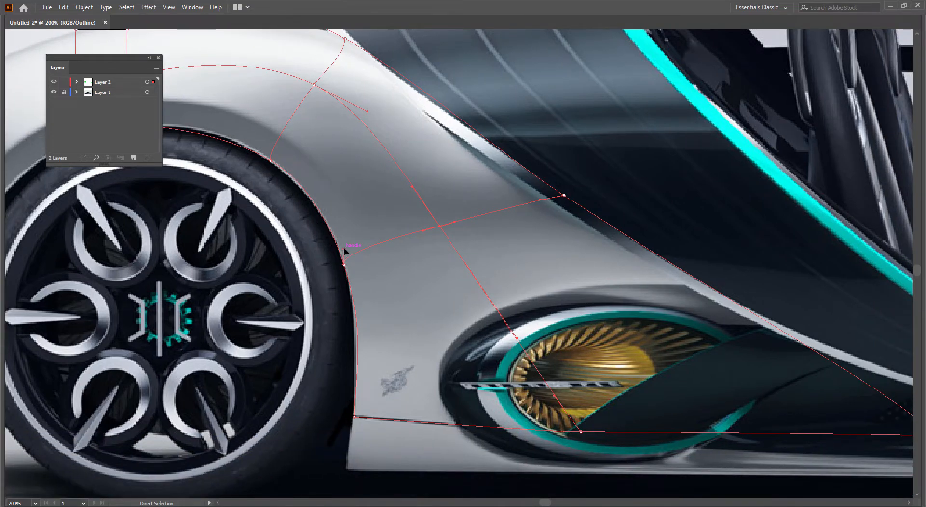
drag(405, 290, 425, 285)
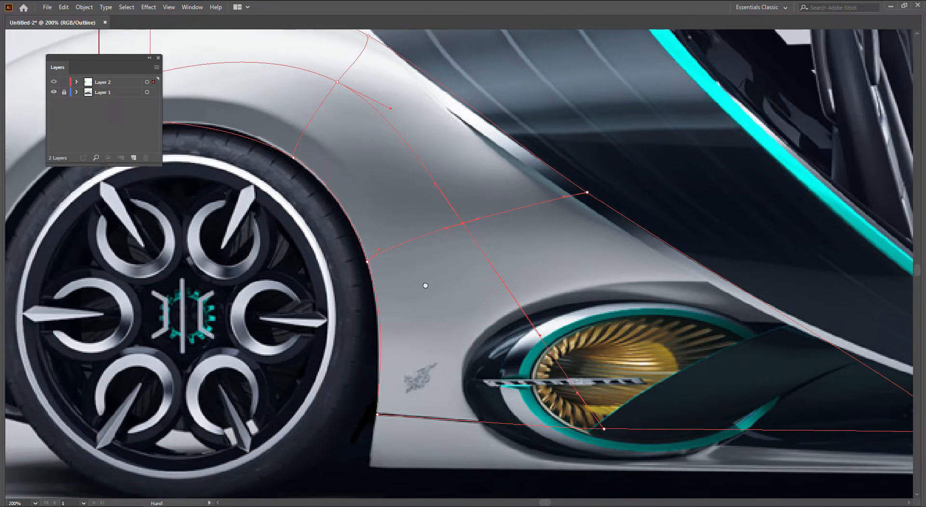
drag(464, 223, 467, 222)
Nudge the centre points of both cross lines slightly rearward and down to smooth the mesh's middle line along the fender
drag(486, 255, 565, 302)
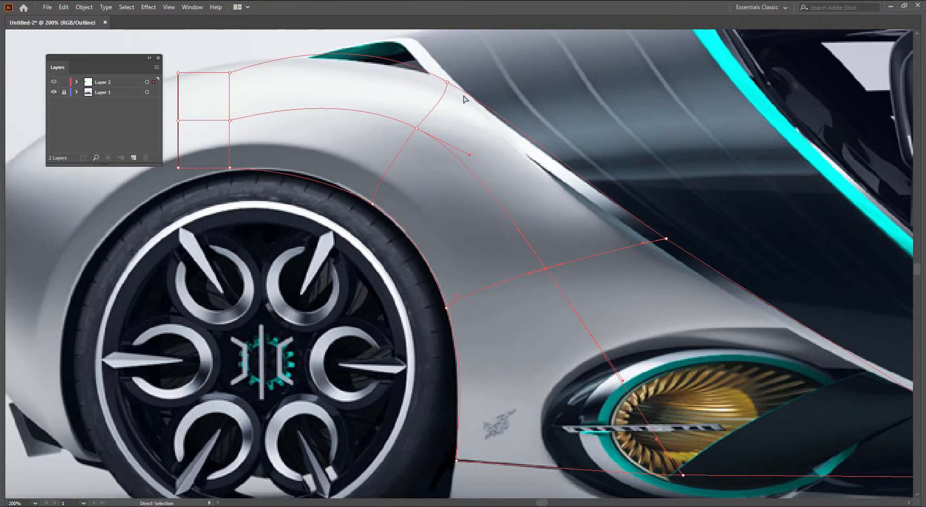
drag(420, 129, 412, 135)
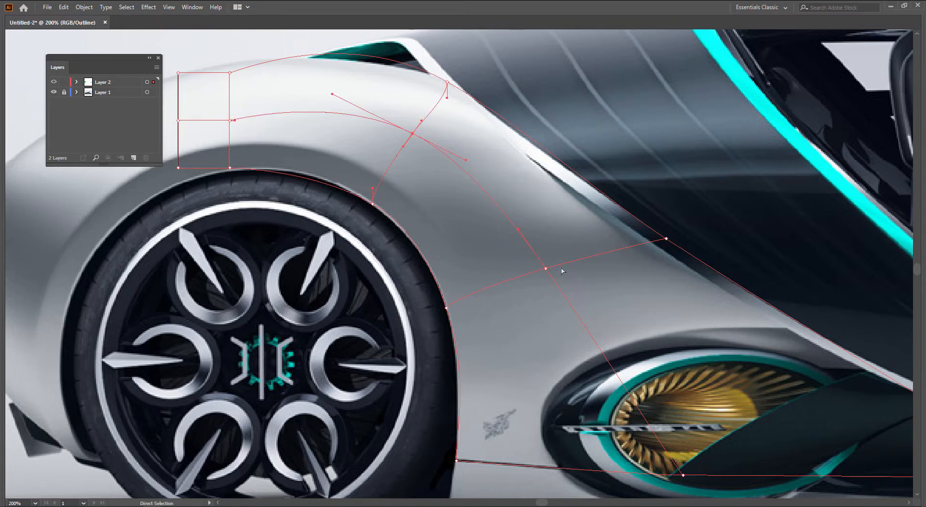
drag(545, 269, 536, 271)
key(space)
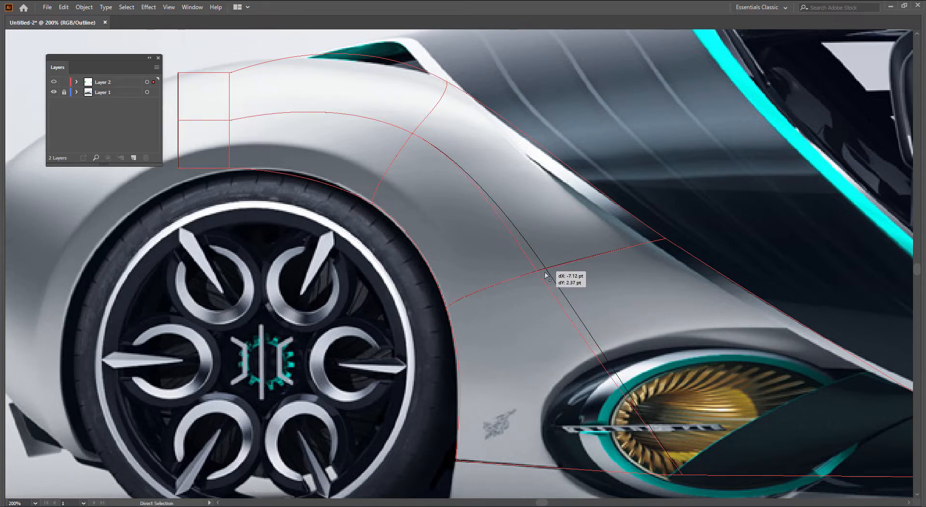
Shift the middle mesh line's lower end point along the seam toward the wheel and nudge the mesh's pointed far corner slightly outward
drag(640, 343, 544, 281)
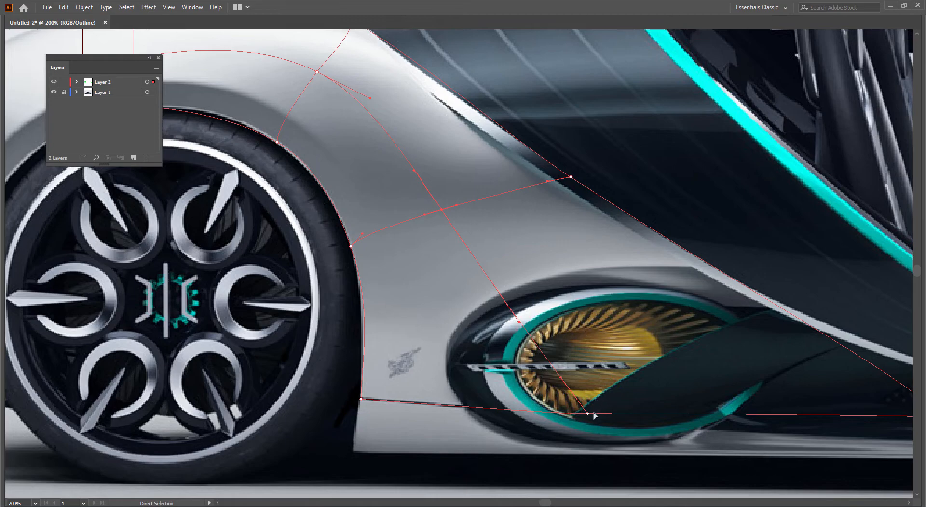
drag(586, 414, 554, 411)
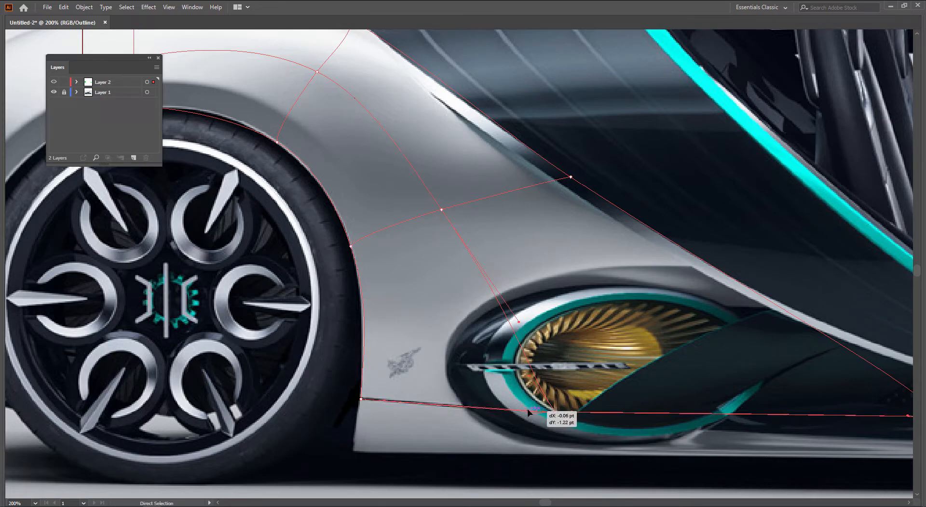
scroll(552, 404, right, 5)
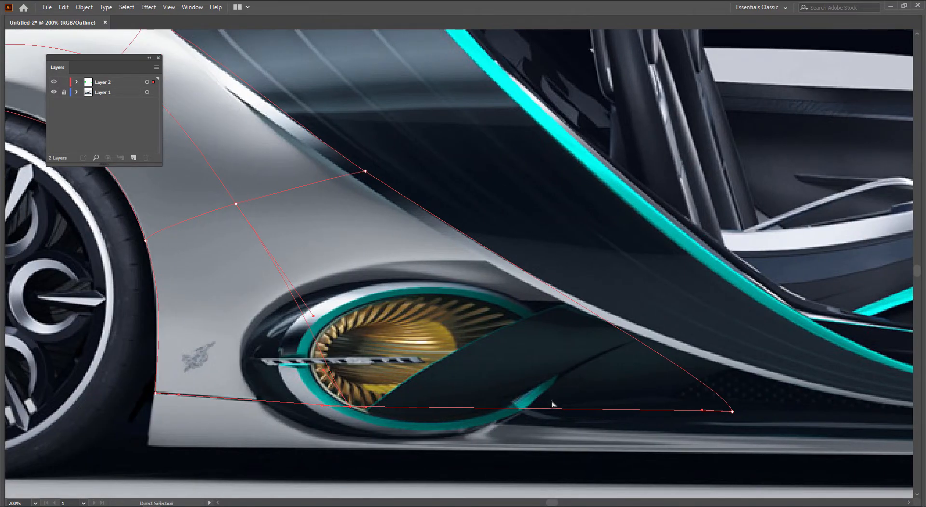
click(732, 413)
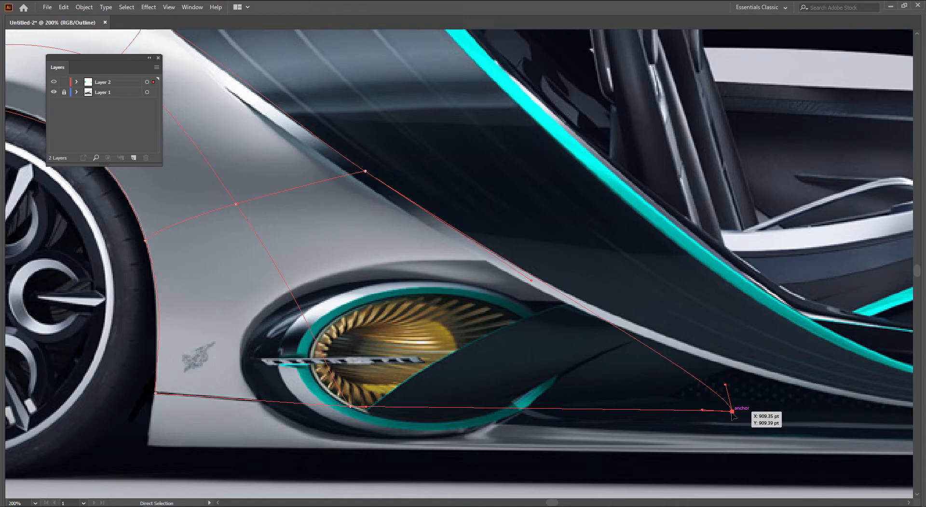
drag(731, 412, 739, 412)
Add a cross mesh line above the wheel and raise the neighbouring upper edge point onto the fender's top outline
key(space)
drag(327, 366, 531, 445)
drag(390, 333, 521, 366)
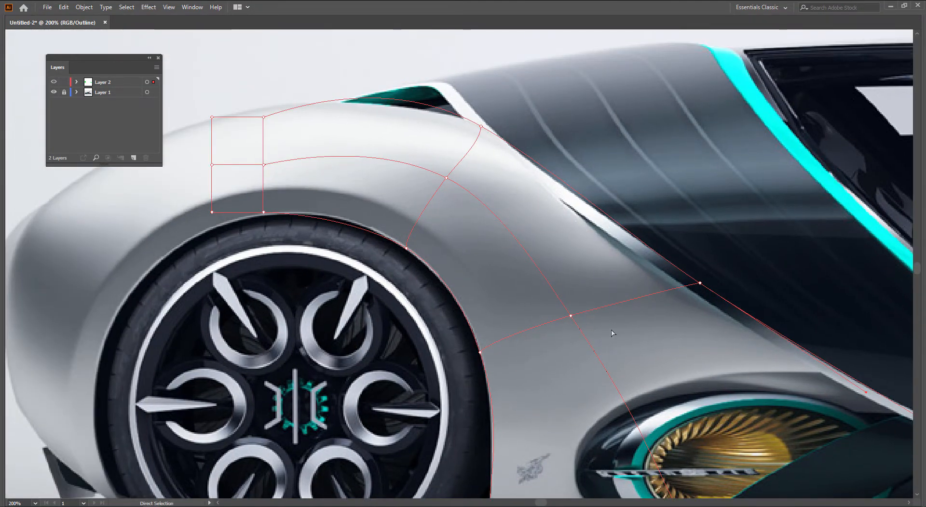
key(space)
drag(579, 311, 595, 314)
key(space)
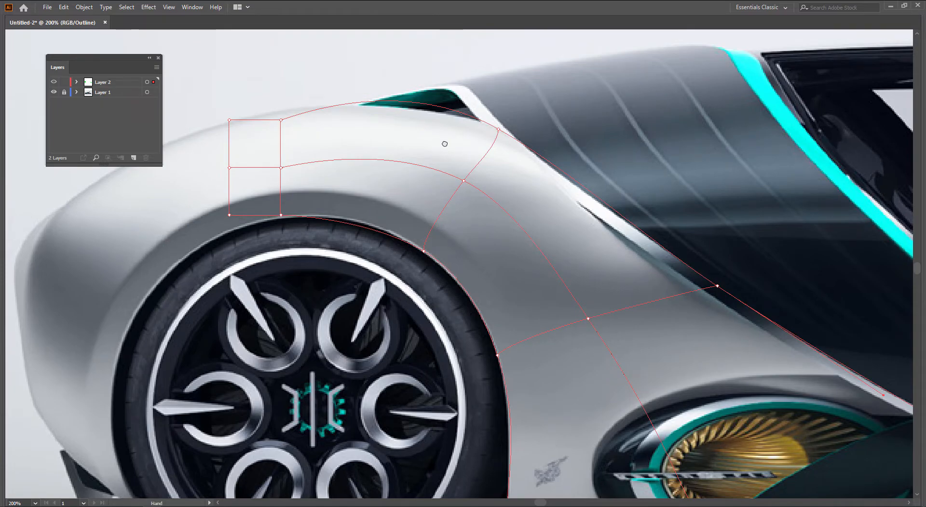
drag(438, 143, 487, 138)
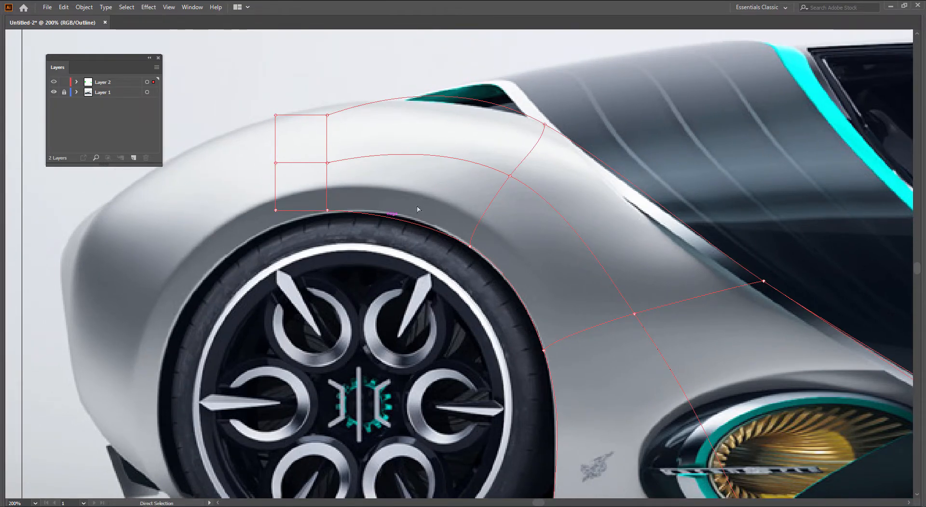
key(space)
drag(402, 213, 406, 215)
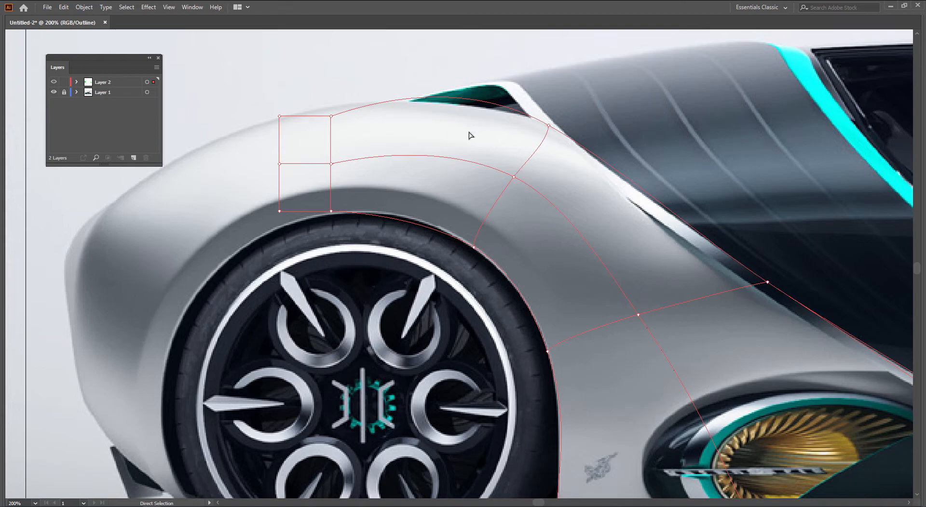
key(u)
click(416, 156)
key(a)
drag(329, 115, 331, 109)
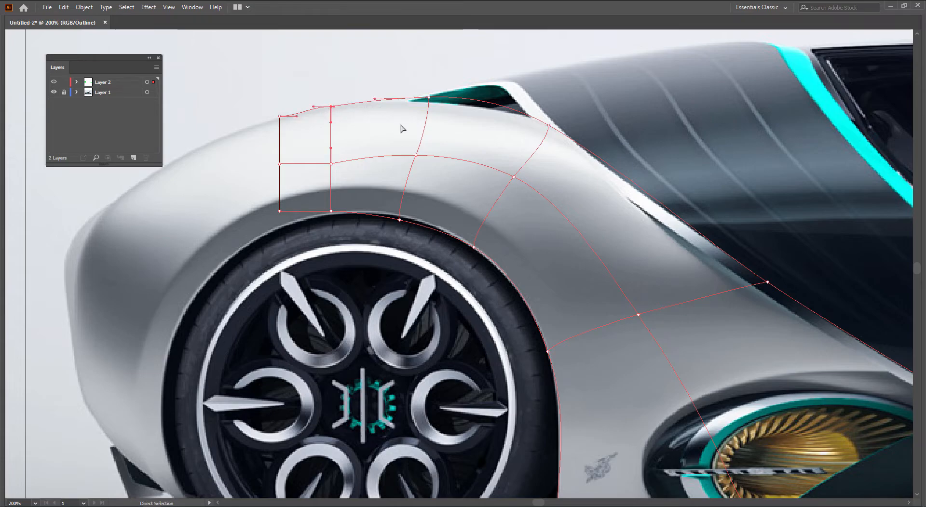
Fit the new cross line's points and handles so its ends follow the fender's top outline and wheel arch and its middle flows smoothly
scroll(401, 124, up, 1)
drag(455, 133, 472, 149)
drag(462, 106, 459, 115)
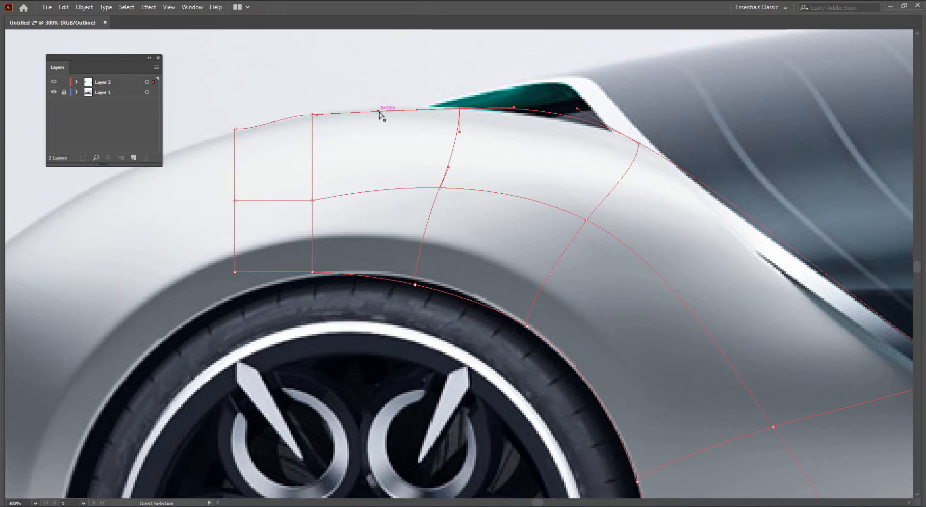
drag(381, 114, 393, 108)
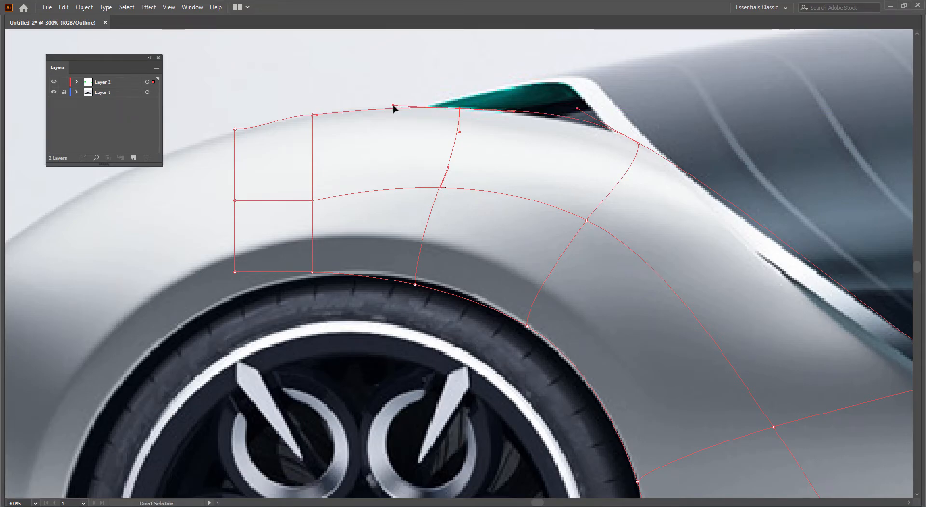
drag(459, 133, 451, 133)
drag(448, 168, 445, 166)
drag(415, 286, 458, 250)
drag(440, 207, 374, 162)
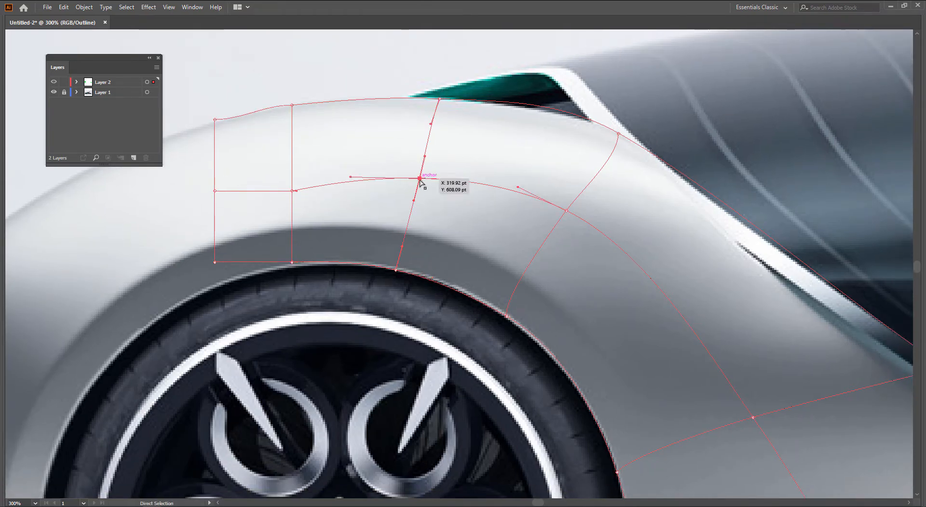
mouse_move(419, 179)
mouse_down()
mouse_move(420, 168)
mouse_move(422, 181)
mouse_up()
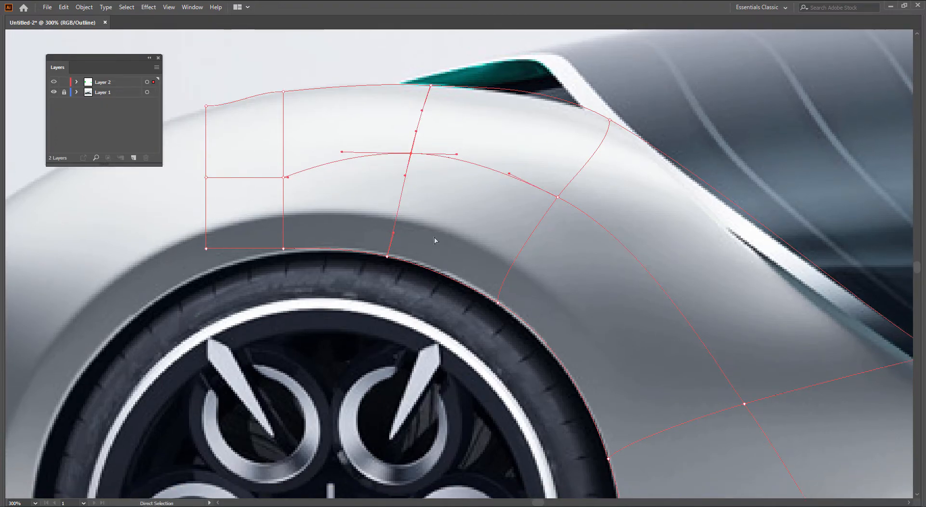
Adjust the upper end and centre handles of the next cross line, shortening the centre handle along the mesh's middle line
drag(500, 205, 480, 210)
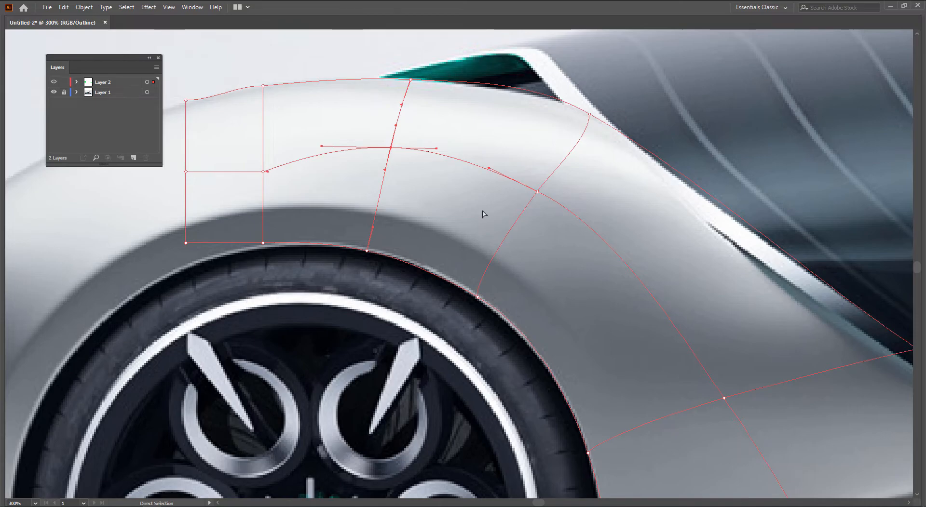
click(537, 192)
drag(619, 214, 549, 190)
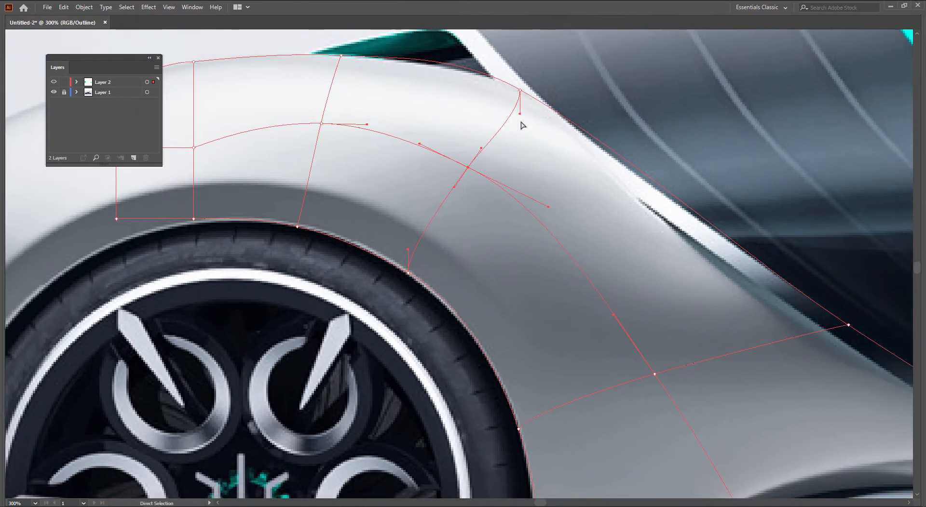
click(566, 159)
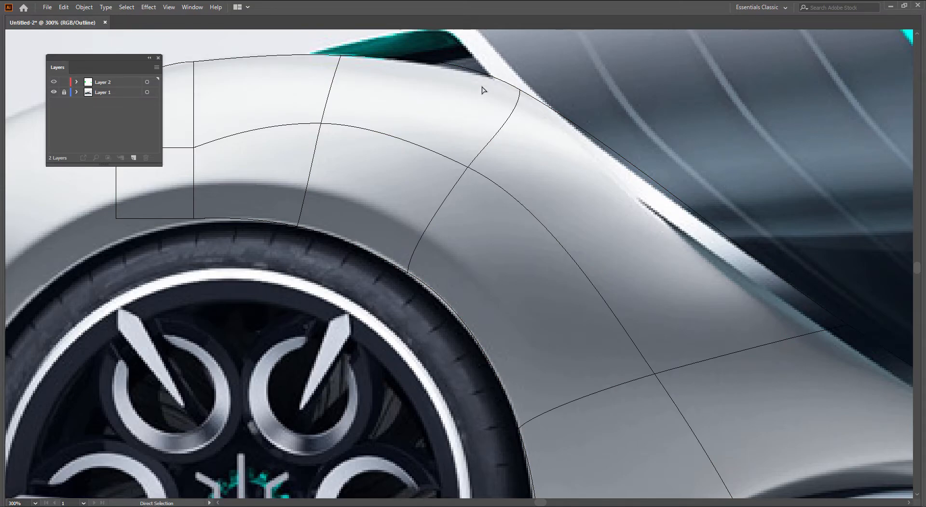
click(520, 91)
drag(520, 115, 534, 123)
click(587, 213)
scroll(587, 213, left, 1)
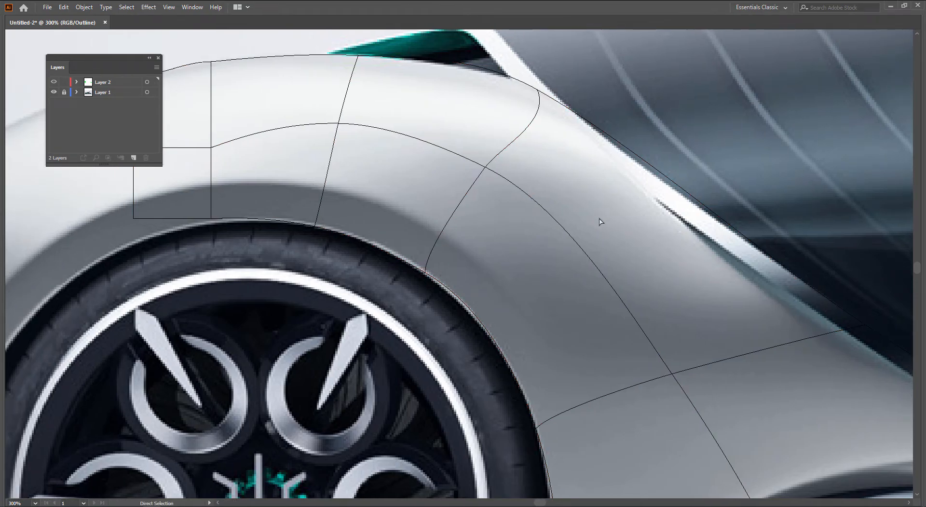
scroll(570, 225, left, 1)
click(497, 167)
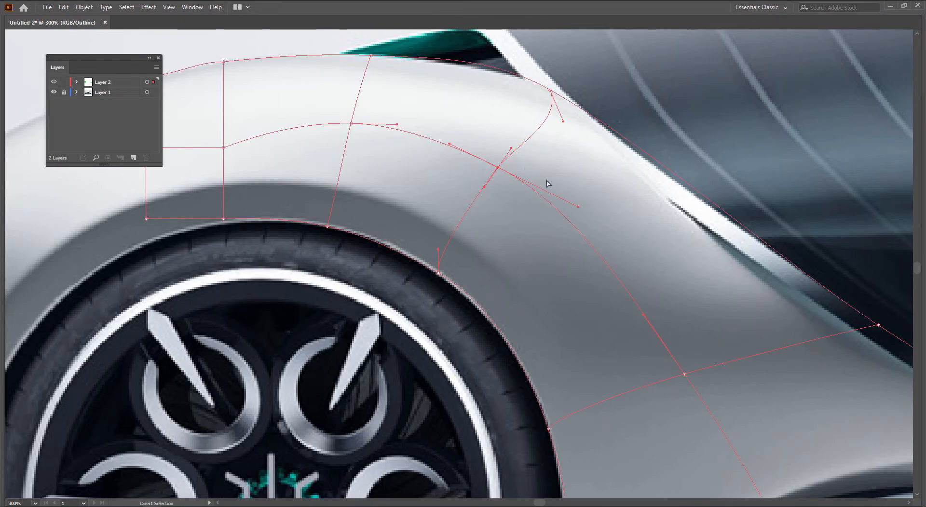
drag(578, 207, 547, 192)
click(622, 259)
Move the mesh's three rear end points down to the fender's lower tail, spread from the outer body edge to the wheel arch's base
drag(471, 251, 587, 264)
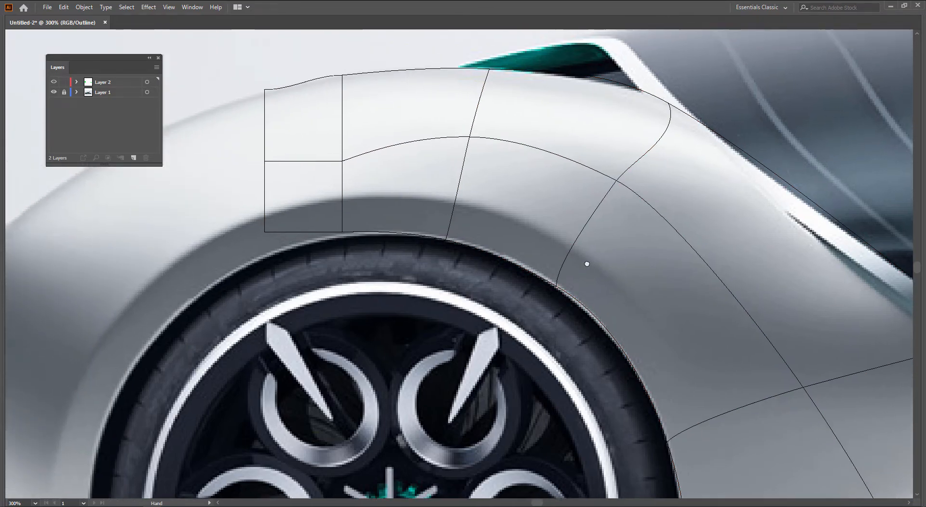
click(635, 90)
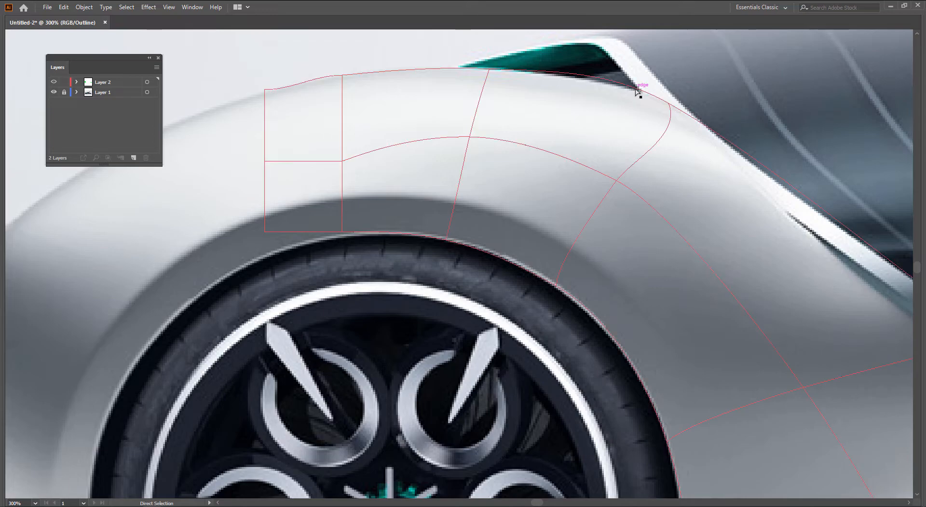
click(615, 76)
scroll(608, 104, left, 4)
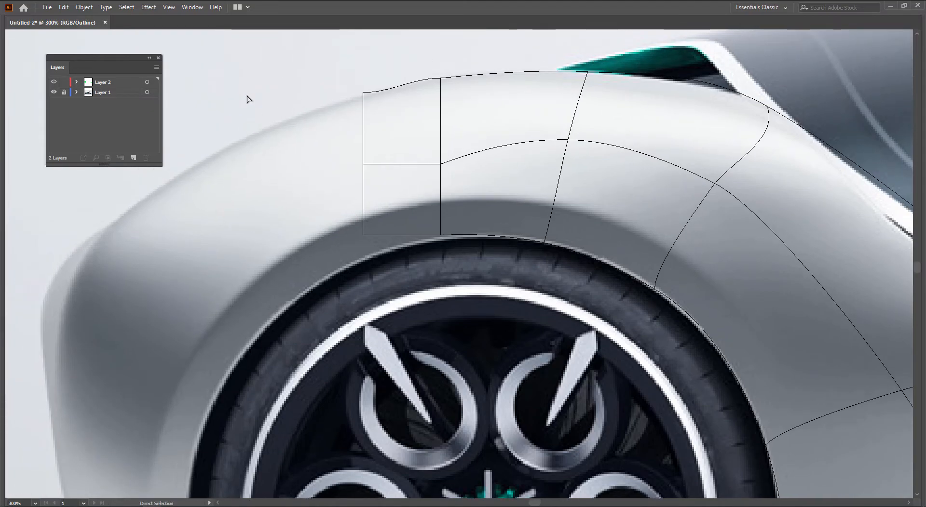
scroll(400, 188, down, 3)
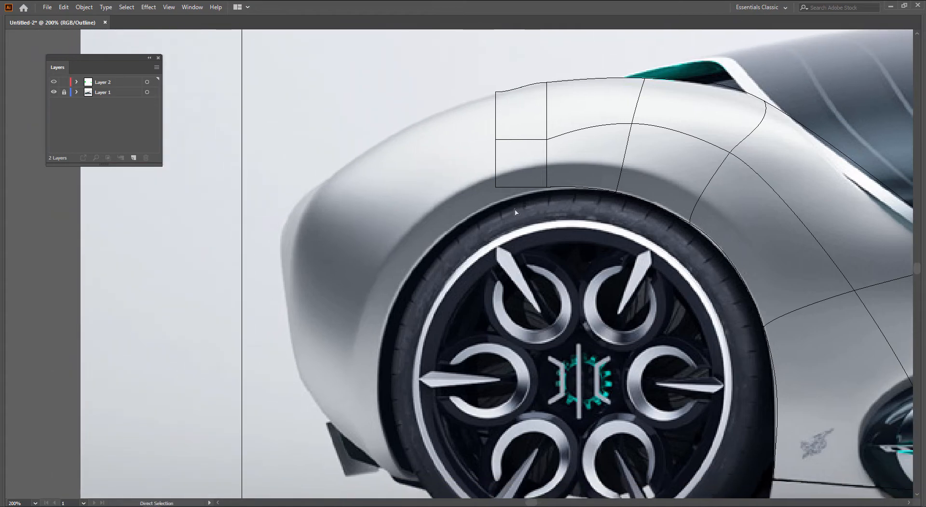
drag(471, 79, 395, 481)
click(393, 386)
drag(413, 384, 302, 379)
drag(411, 431, 343, 436)
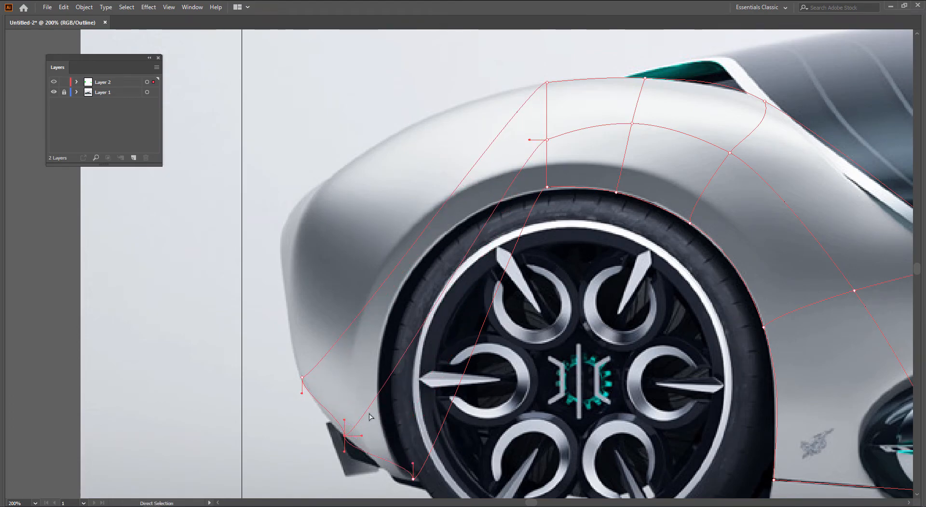
Add a cross mesh line midway along the stretched rear section of the mesh
key(u)
click(457, 268)
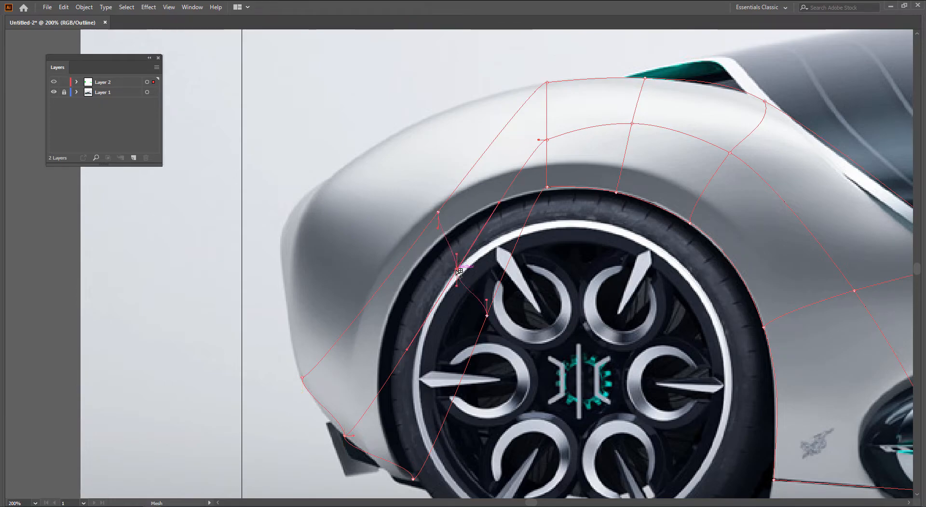
key(a)
Try to select the new cross line's mesh points with a marquee and the Lasso tool, with the hidden panels shown
drag(519, 347, 414, 193)
click(413, 194)
key(Tab)
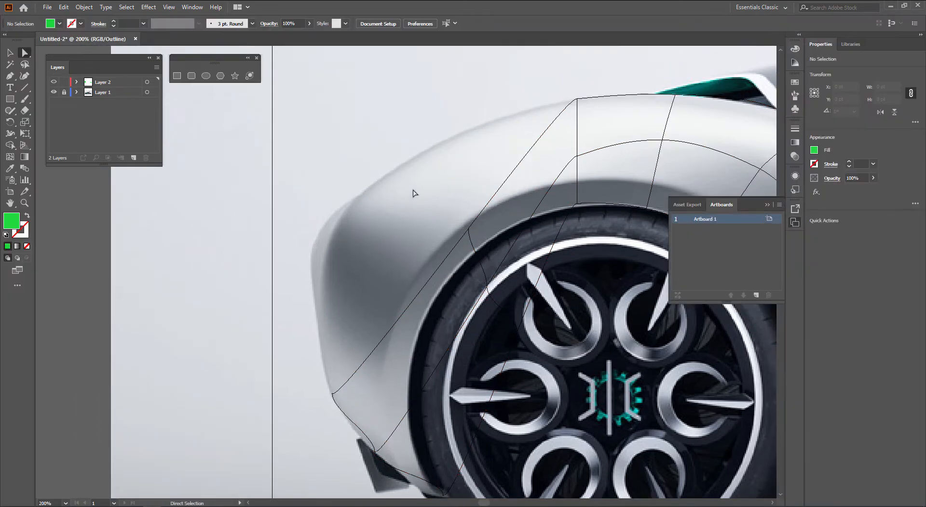
click(25, 64)
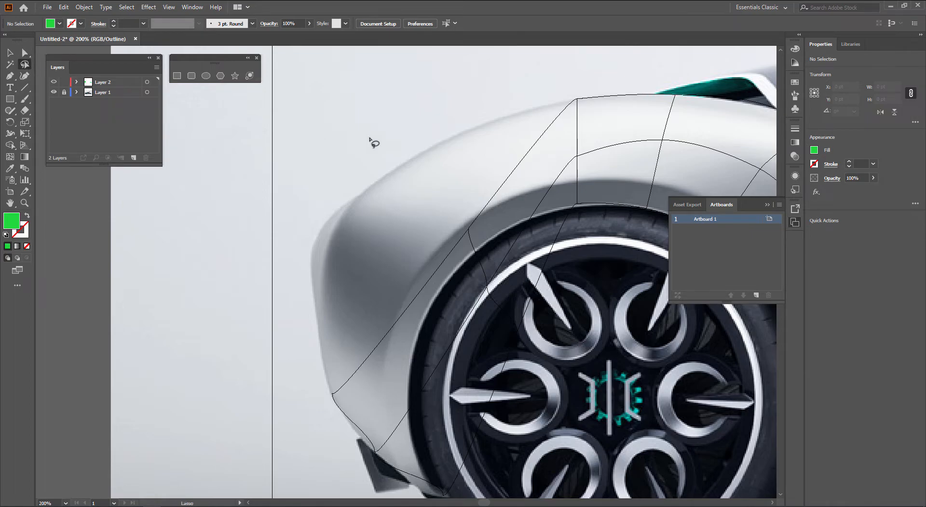
drag(440, 193, 501, 220)
mouse_move(542, 326)
mouse_down()
mouse_move(504, 361)
mouse_move(434, 269)
mouse_move(435, 230)
mouse_up()
key(v)
click(273, 289)
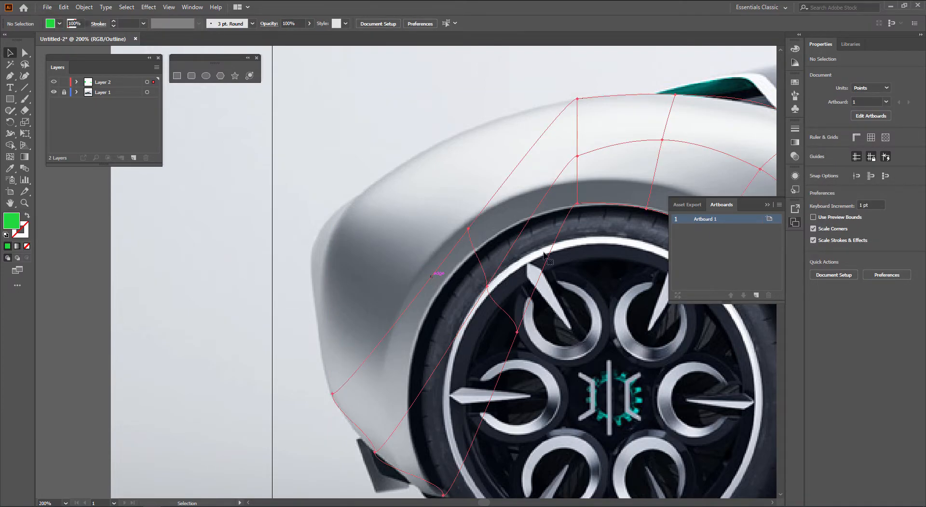
Select the mesh and change Layer 2's highlight colour to light cyan
click(493, 251)
drag(511, 264, 451, 265)
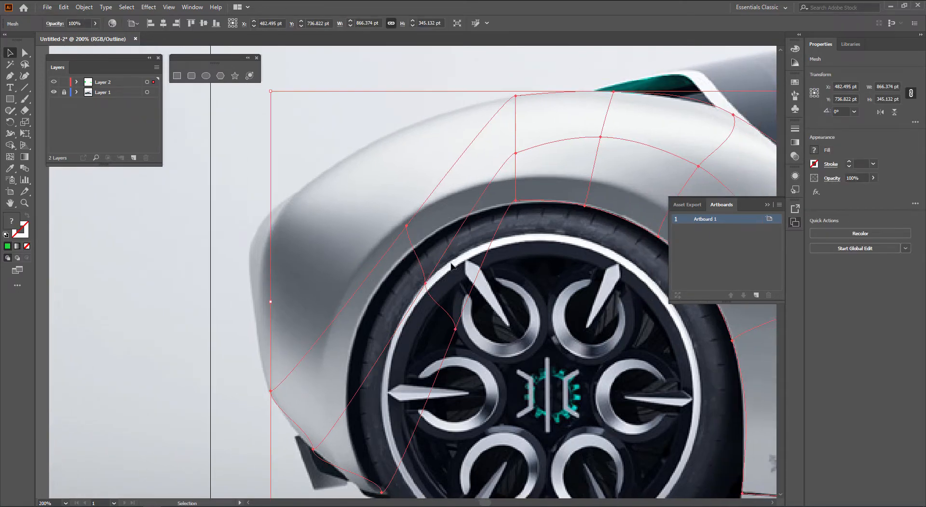
double_click(134, 85)
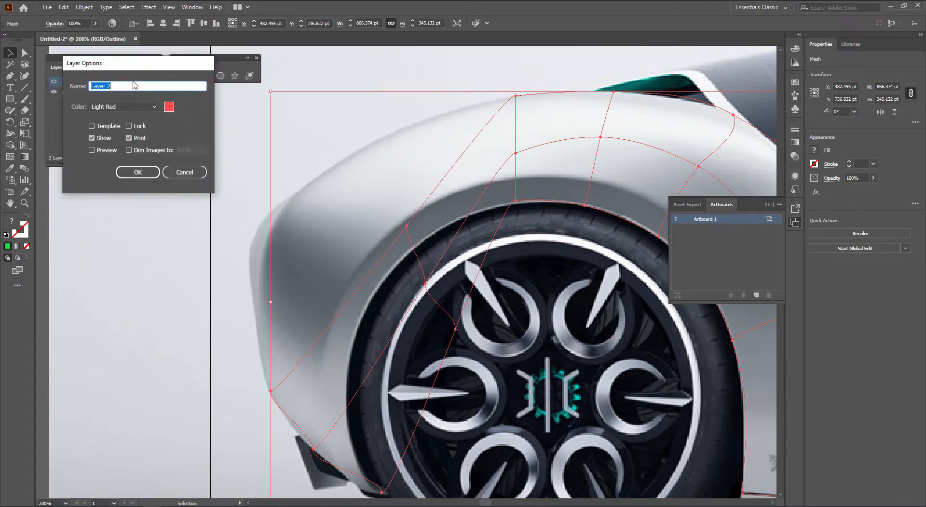
click(170, 107)
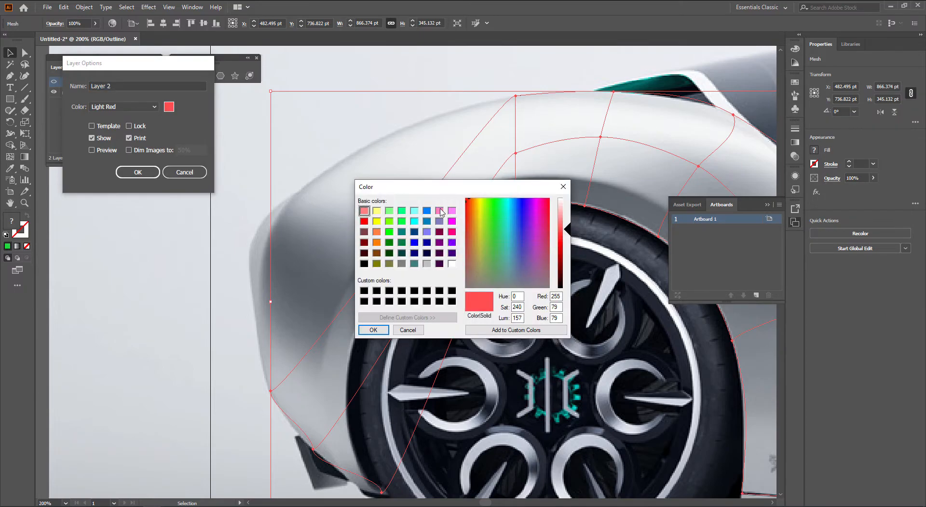
click(414, 210)
click(375, 334)
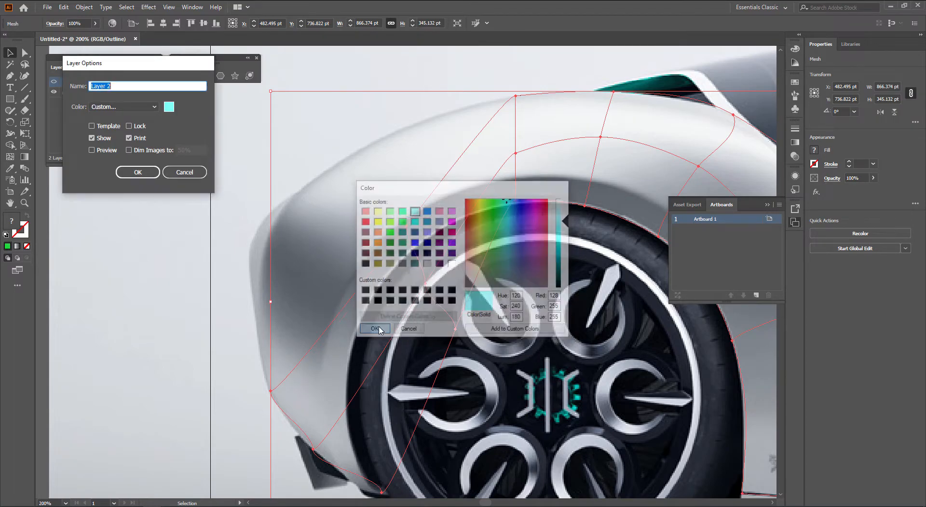
click(153, 175)
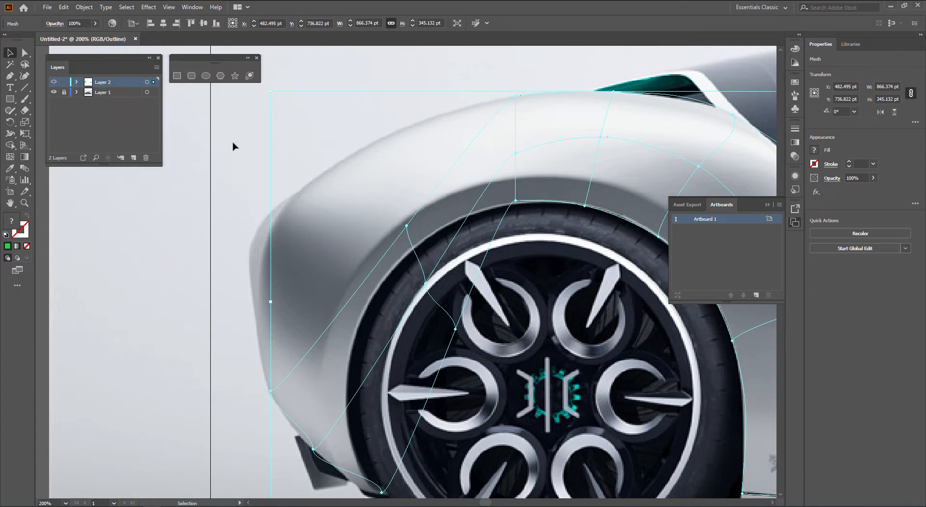
Change Layer 2's highlight colour to black and deselect the mesh
double_click(136, 86)
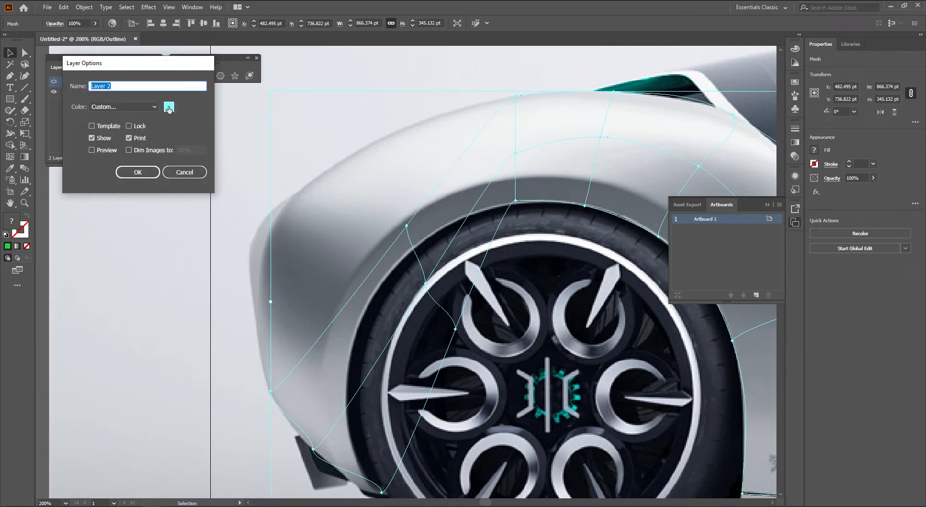
click(168, 108)
click(364, 263)
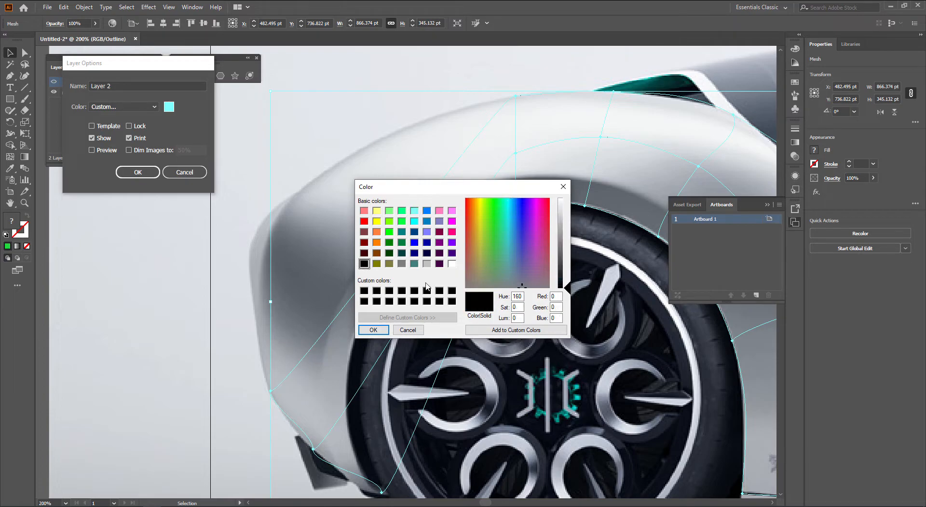
click(381, 332)
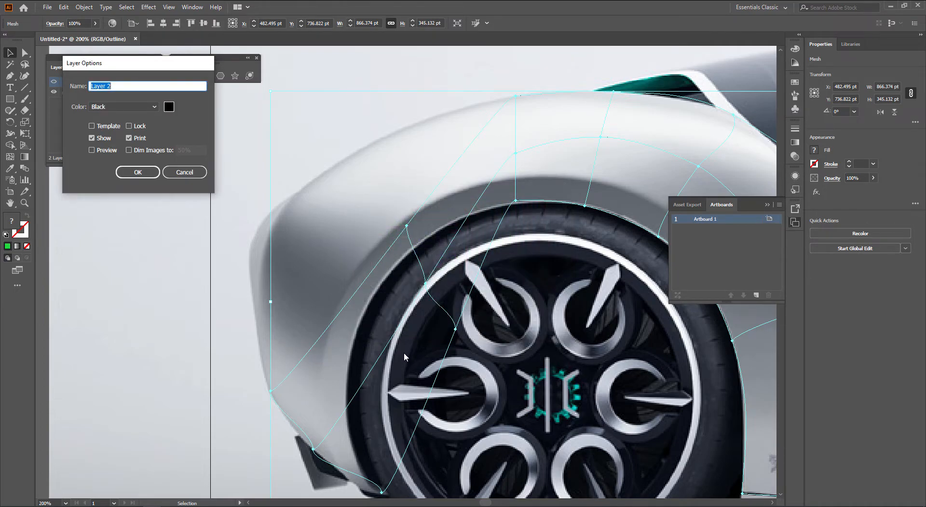
click(146, 175)
click(215, 210)
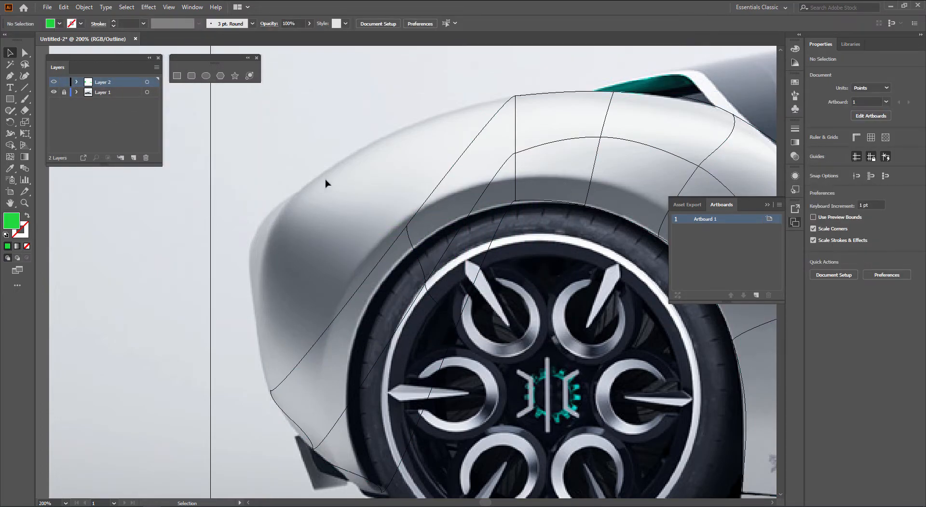
Select the three mesh points of the rear cross line and move them together up onto the fender surface at its outer body edge
click(431, 342)
drag(255, 259, 278, 252)
key(a)
drag(407, 201, 451, 268)
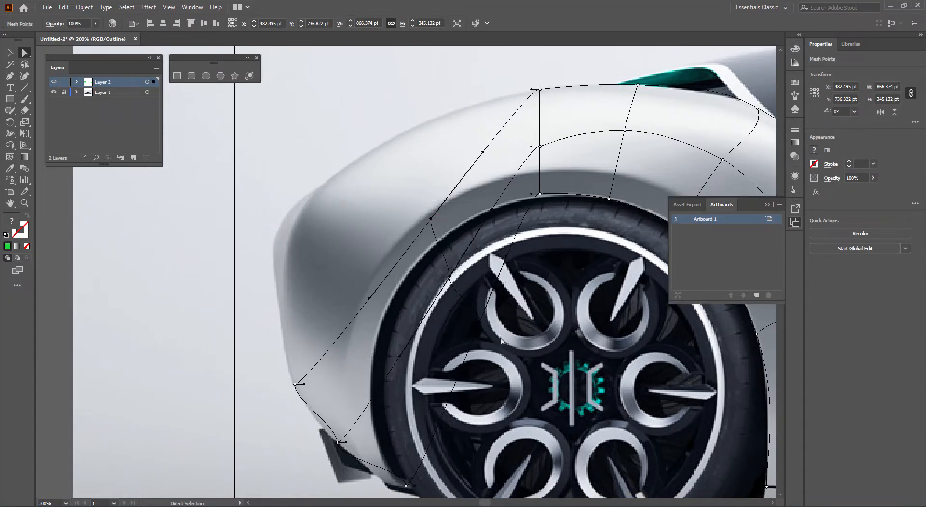
drag(430, 219, 378, 147)
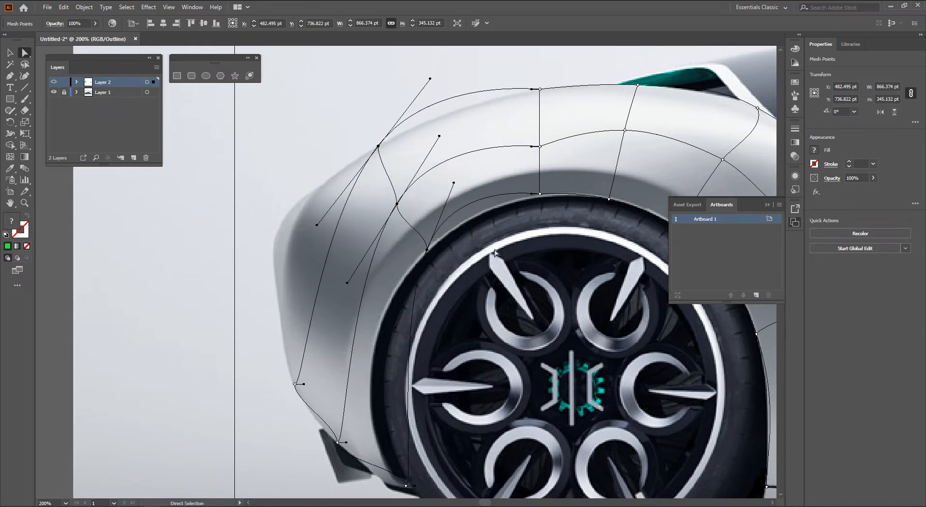
Change Layer 2's highlight colour to pink, RGB 255, 0, 128, and deselect the mesh
double_click(126, 83)
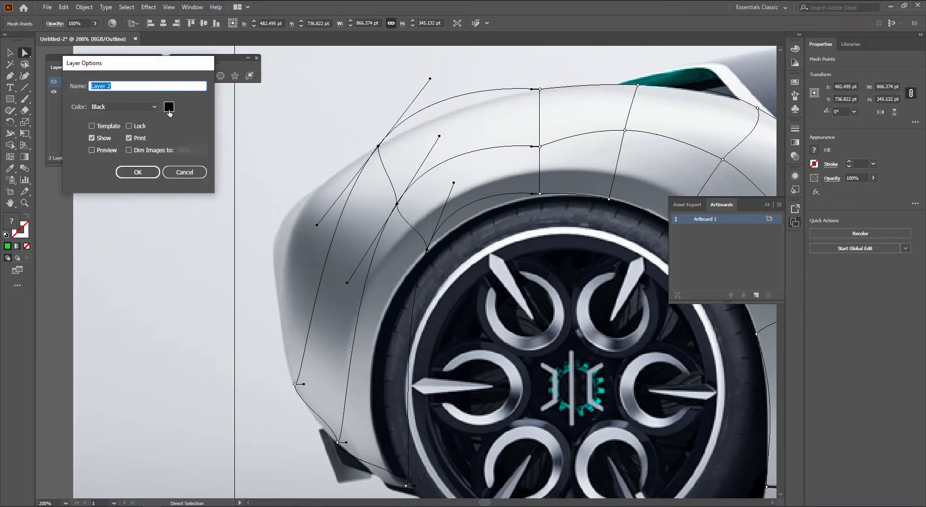
double_click(168, 107)
click(451, 231)
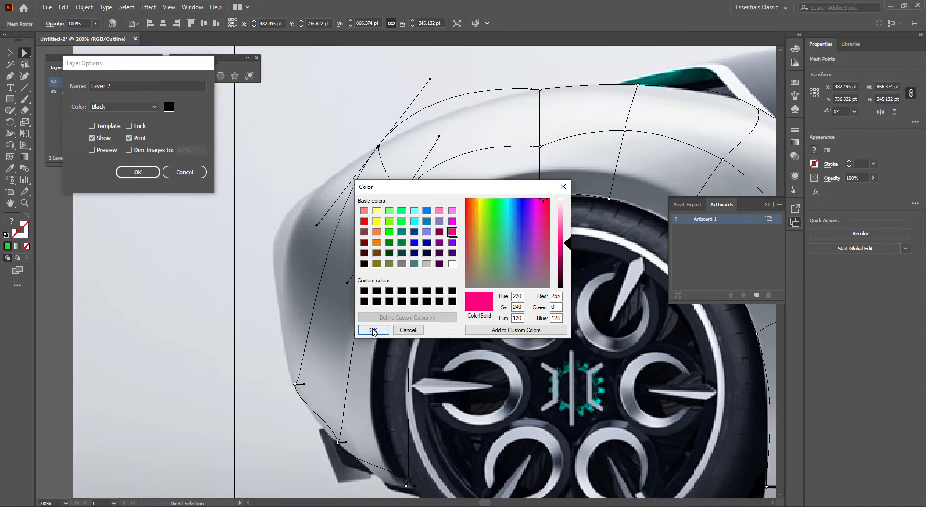
click(373, 330)
click(139, 172)
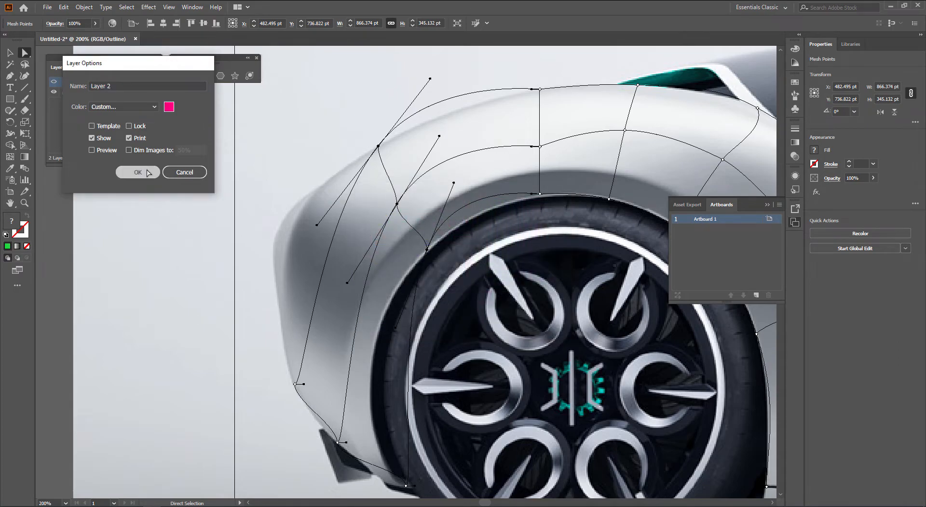
click(504, 243)
Fit the rear cross line's inner point and the adjacent handles to the wheel arch edge up to the top of the tyre
scroll(446, 258, up, 1)
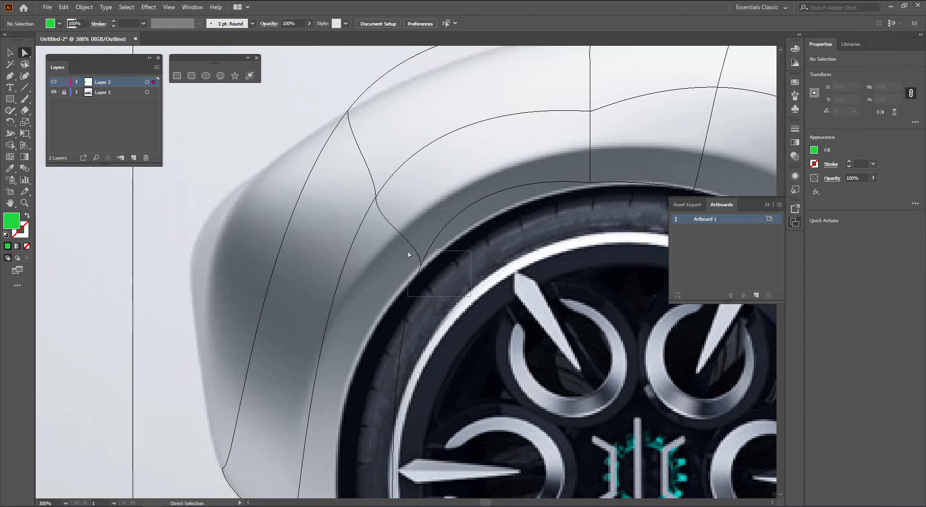
click(427, 266)
drag(426, 269, 425, 273)
drag(458, 172, 474, 217)
drag(626, 209, 415, 182)
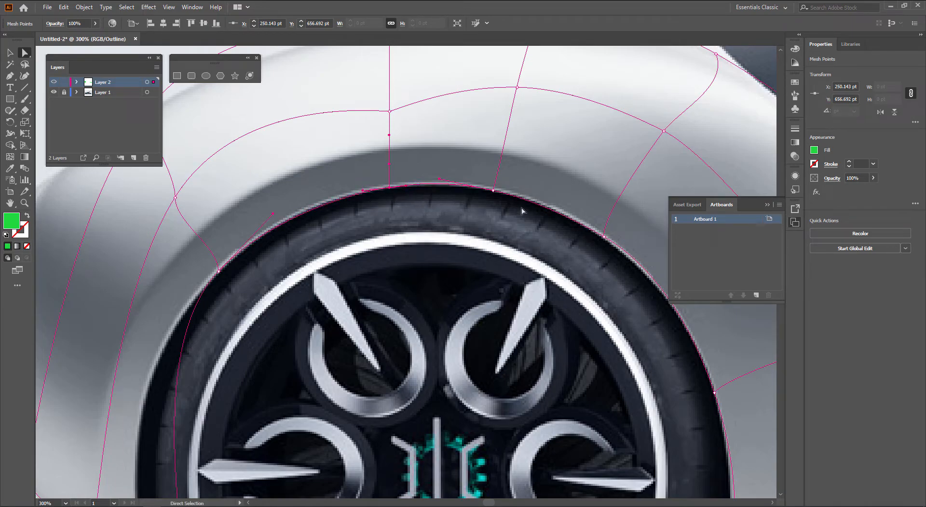
Adjust the arch-edge point above the wheel and move the vertical cross line's middle point higher on the fender
drag(493, 191, 498, 191)
drag(488, 248, 612, 265)
drag(551, 188, 529, 252)
drag(524, 204, 494, 169)
drag(604, 184, 603, 183)
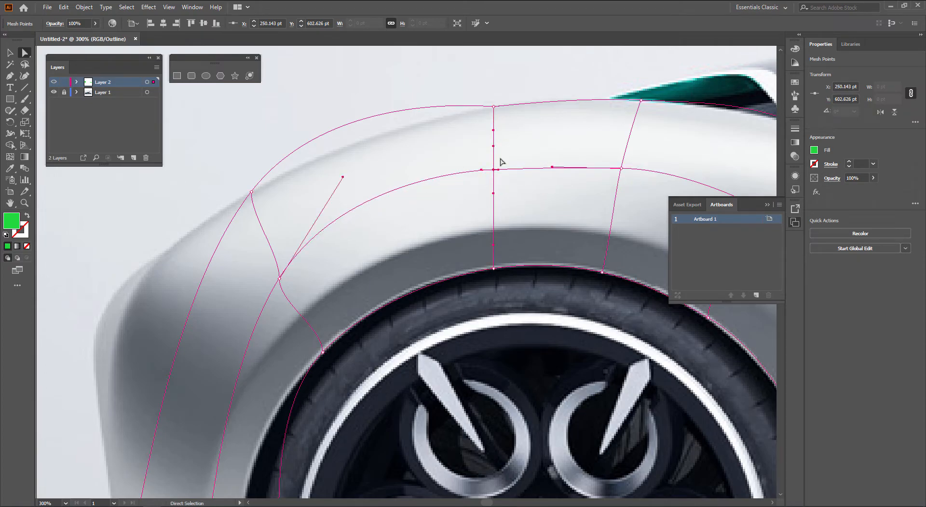
Reshape the outer and middle mesh lines behind the vertical cross line so that they follow the fender's upper body curve
drag(376, 193, 450, 173)
drag(337, 182, 310, 156)
drag(403, 73, 404, 117)
drag(430, 182, 452, 139)
drag(374, 216, 355, 153)
drag(435, 101, 437, 124)
drag(469, 197, 474, 196)
Adjust the middle point and handles of the cross line ahead of the vertical one to smooth the mesh's middle line
drag(620, 126, 525, 158)
drag(696, 192, 586, 181)
drag(540, 148, 569, 147)
drag(473, 134, 491, 135)
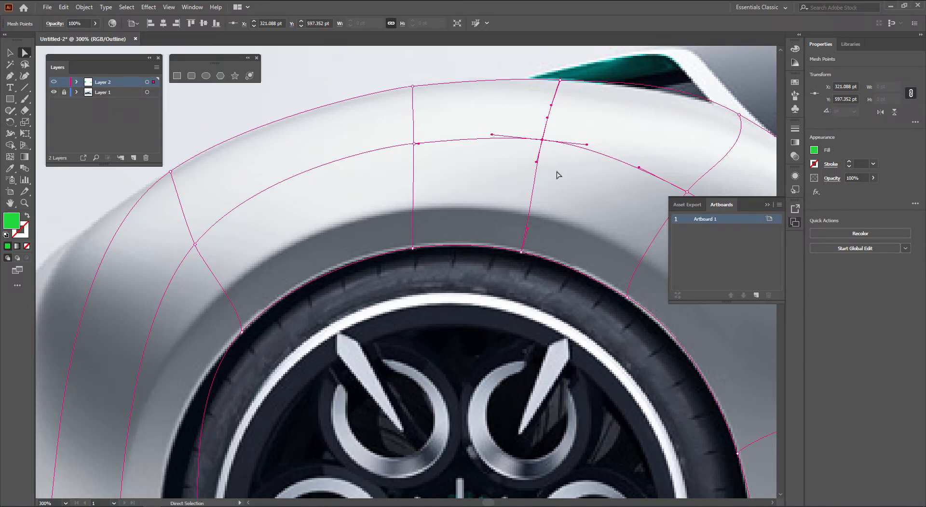
Deselect the mesh and hide all panels to free the canvas
drag(587, 191, 546, 182)
drag(613, 212, 687, 208)
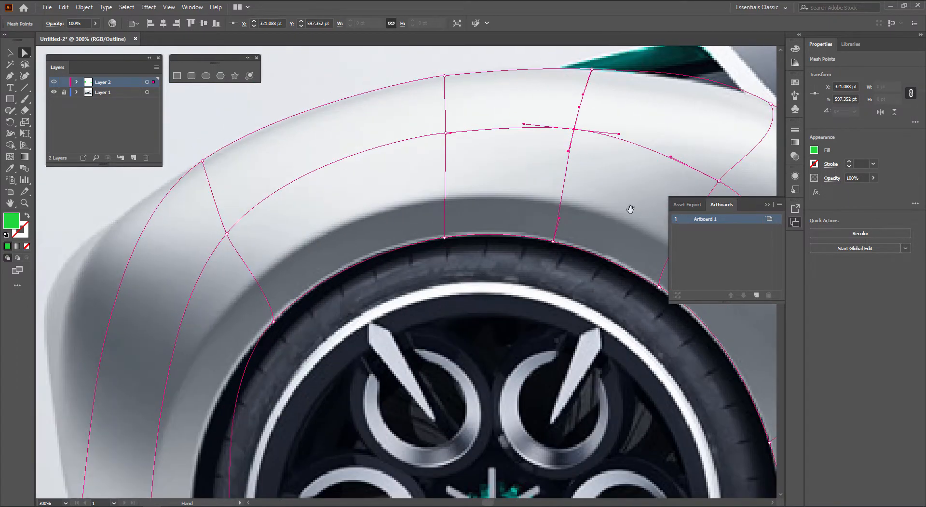
drag(387, 213, 500, 181)
key(ctrl+shift+a)
key(Tab)
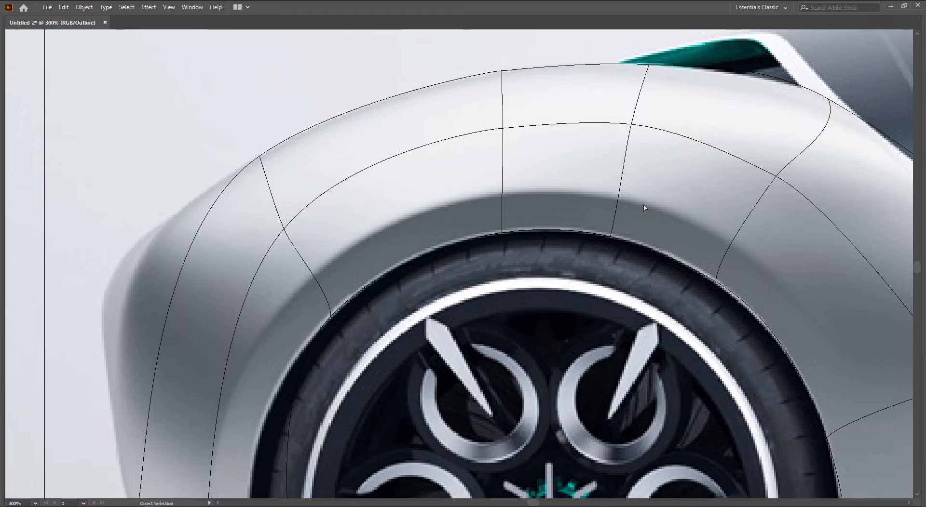
Add a cross mesh line across the fender's rear section behind the wheel arch
drag(457, 326, 611, 200)
drag(530, 290, 586, 321)
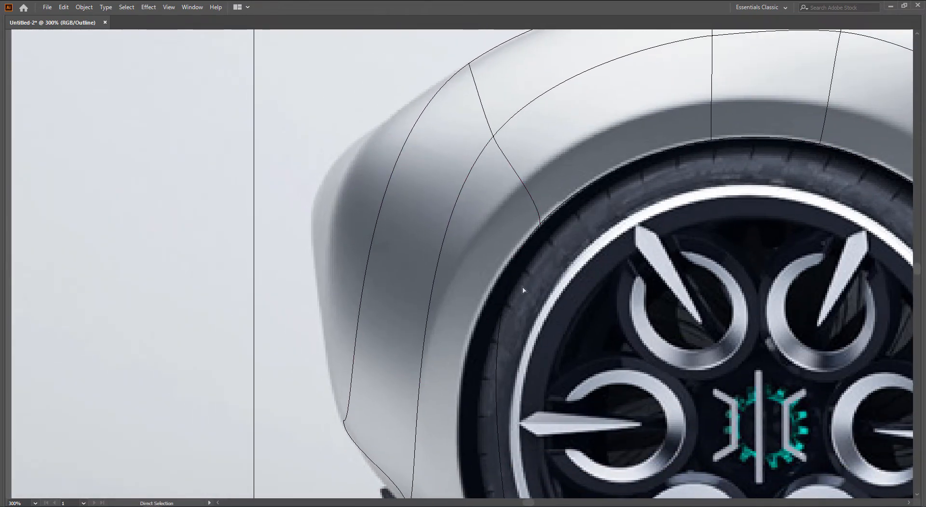
click(438, 261)
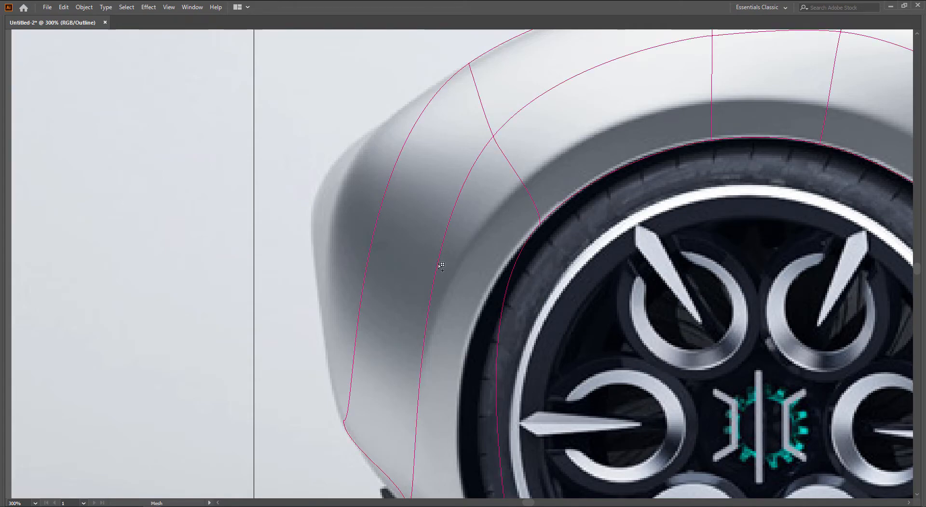
click(437, 266)
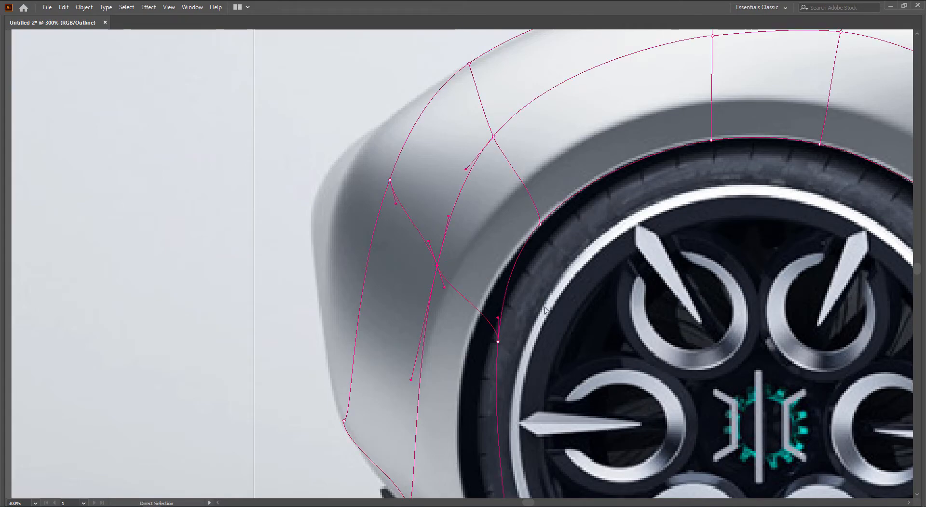
Move the new line's three points onto the wheel arch edge, the outer rear body edge and the dark shading between them
key(q)
mouse_move(514, 304)
mouse_down()
mouse_move(360, 175)
mouse_move(390, 275)
mouse_move(508, 392)
mouse_move(547, 374)
mouse_up()
drag(503, 350, 475, 338)
drag(365, 176, 320, 184)
drag(415, 264, 391, 246)
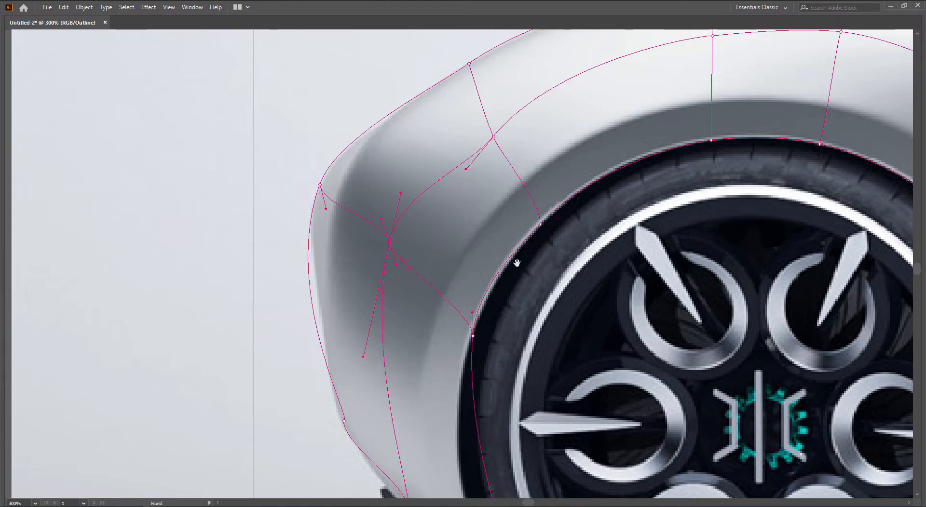
Nudge the new line's middle point and angle the neighbouring handles to smooth the middle mesh line through the dark shading
drag(516, 265, 509, 265)
drag(459, 171, 464, 157)
drag(396, 197, 405, 201)
drag(384, 246, 380, 238)
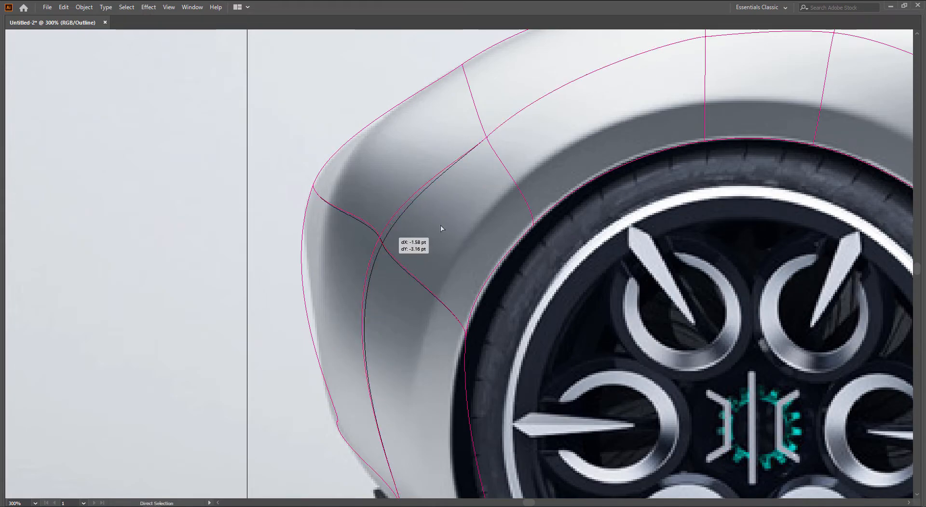
Refine the upper rear cross line's middle point and handles so that it runs straight down to the wheel arch
drag(490, 183, 450, 240)
mouse_move(440, 199)
mouse_down()
mouse_move(467, 171)
mouse_move(451, 185)
mouse_up()
drag(525, 116, 506, 141)
drag(453, 188, 452, 185)
drag(654, 95, 596, 101)
key(space)
drag(637, 135, 692, 105)
drag(492, 128, 490, 126)
drag(548, 230, 539, 231)
key(space)
drag(453, 278, 486, 163)
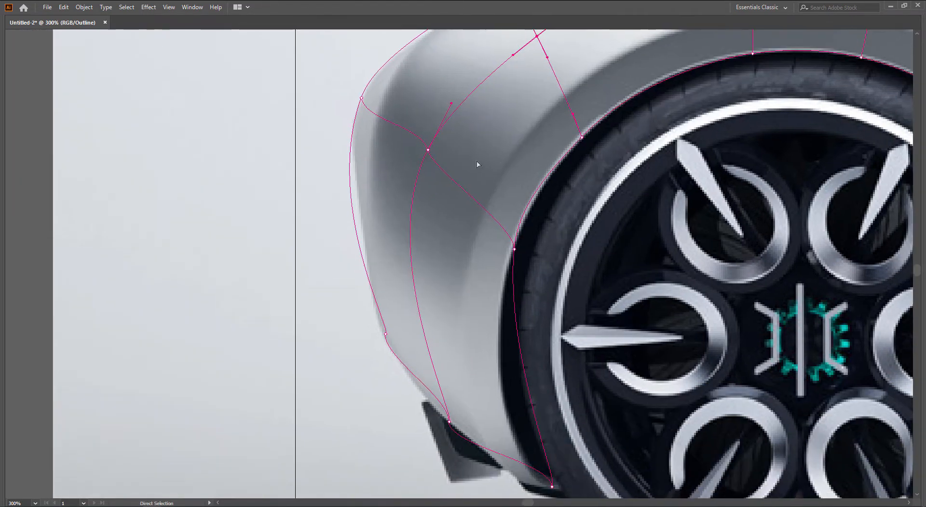
Straighten the lower rear cross line and align its inner point's handles with the wheel arch edge
click(447, 145)
drag(418, 126, 365, 116)
drag(514, 226, 500, 227)
click(544, 266)
click(514, 249)
scroll(544, 230, up, 1)
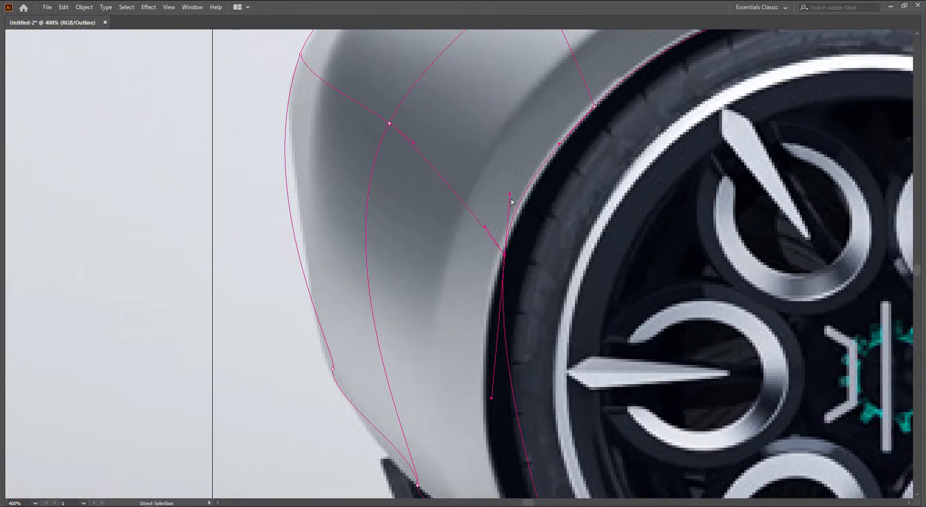
drag(510, 196, 517, 204)
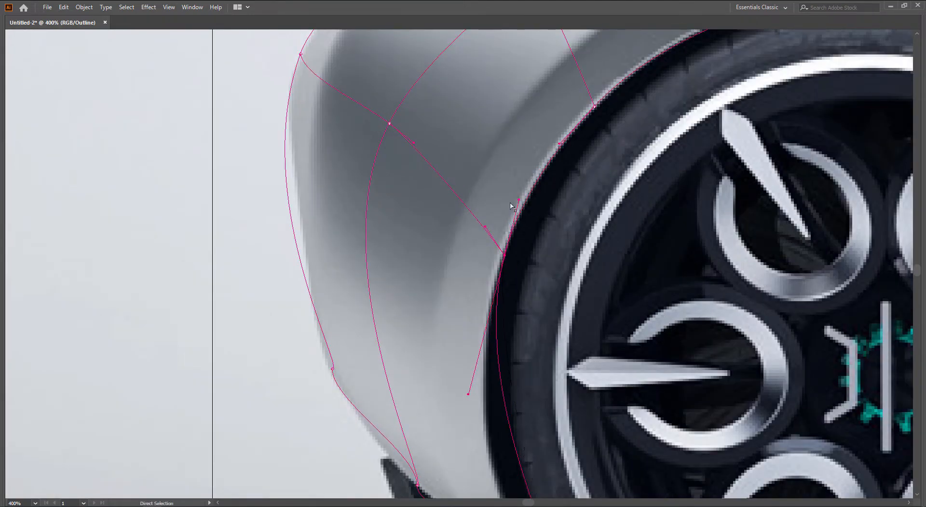
scroll(610, 286, down, 2)
scroll(625, 251, up, 1)
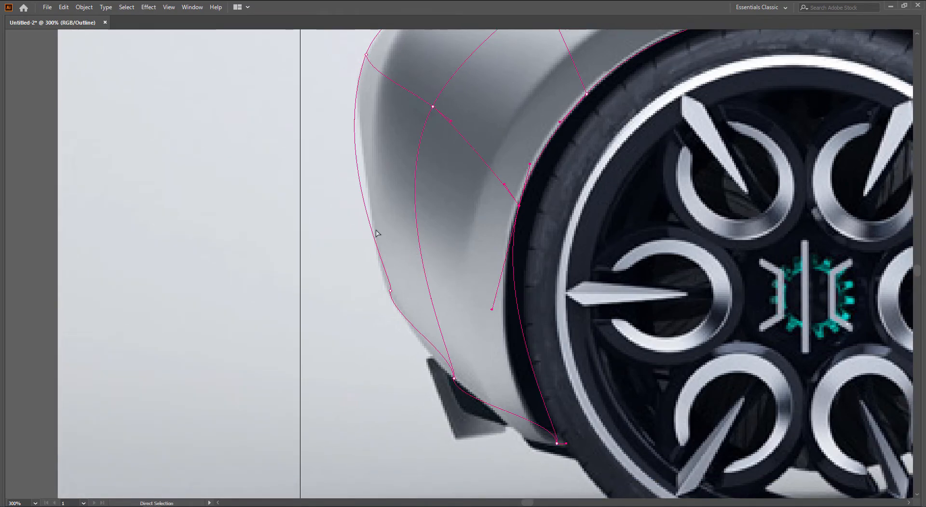
Add another cross mesh line lower on the rear fender and move its inner end onto the wheel arch edge
key(y)
click(422, 256)
key(a)
click(525, 342)
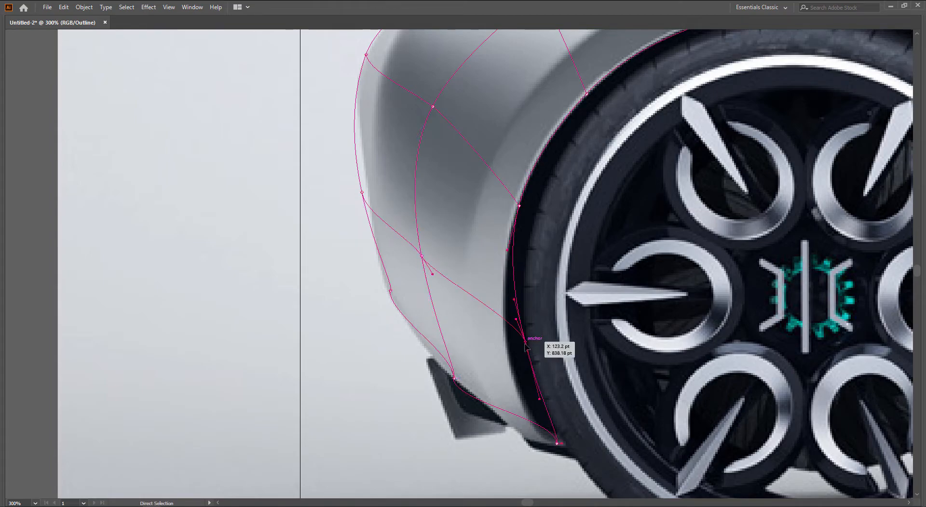
drag(526, 342, 507, 340)
drag(496, 297, 501, 298)
Adjust the tail points' handles so that the mesh follows the fender's lower edge and the base of the wheel arch
drag(584, 442, 531, 433)
click(556, 428)
drag(479, 419, 492, 420)
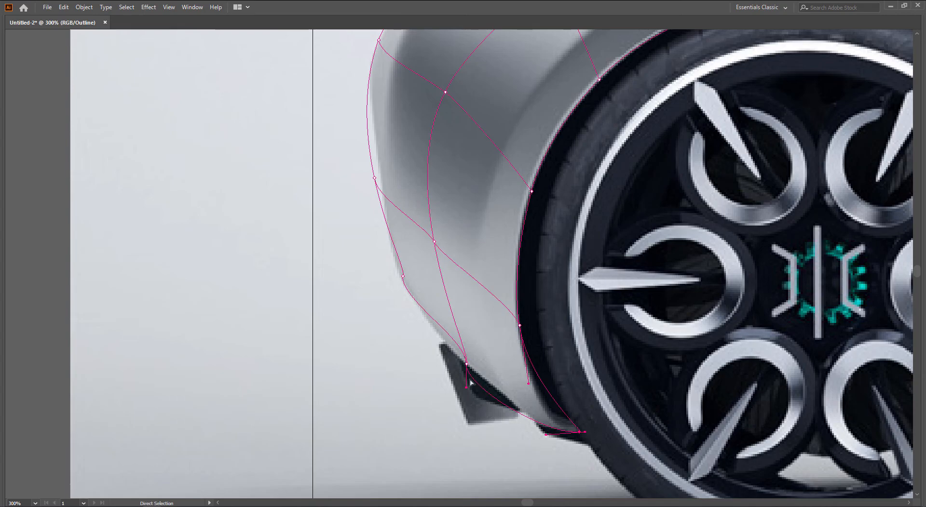
drag(466, 390, 516, 396)
drag(545, 435, 522, 442)
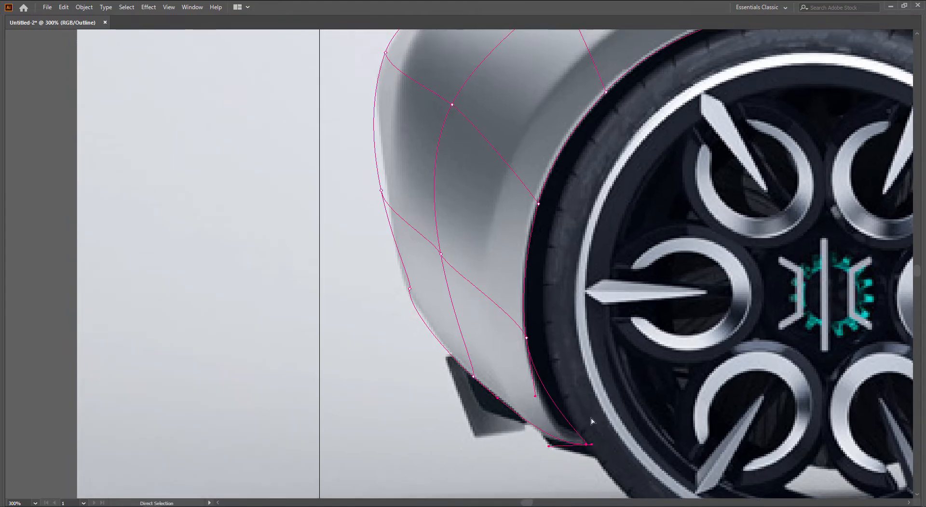
drag(593, 444, 544, 418)
click(704, 460)
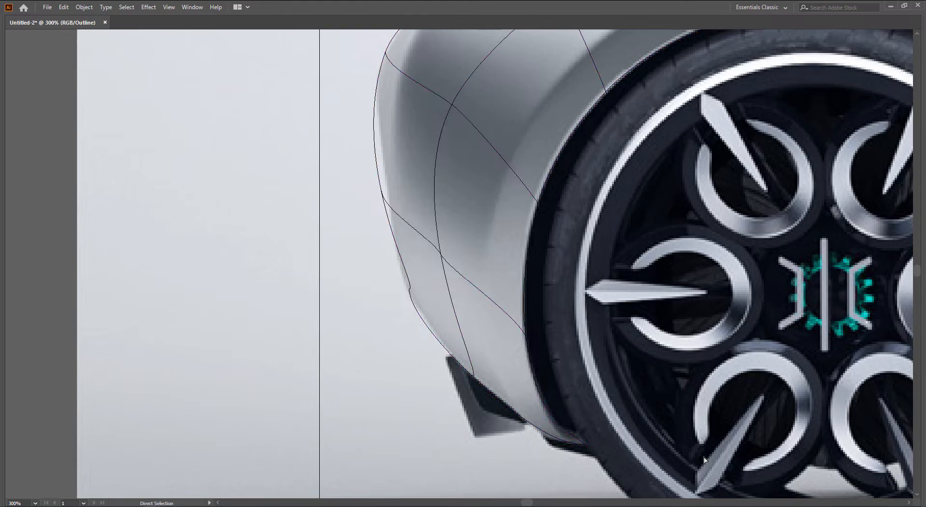
Move the outer tail corner point and its neighbouring points and handles onto the fender's rear silhouette
click(409, 290)
mouse_move(409, 290)
mouse_down()
mouse_move(420, 310)
mouse_move(399, 271)
mouse_move(423, 299)
mouse_up()
drag(376, 223, 383, 224)
drag(396, 280, 391, 276)
drag(388, 245, 395, 240)
drag(436, 287, 437, 283)
click(485, 281)
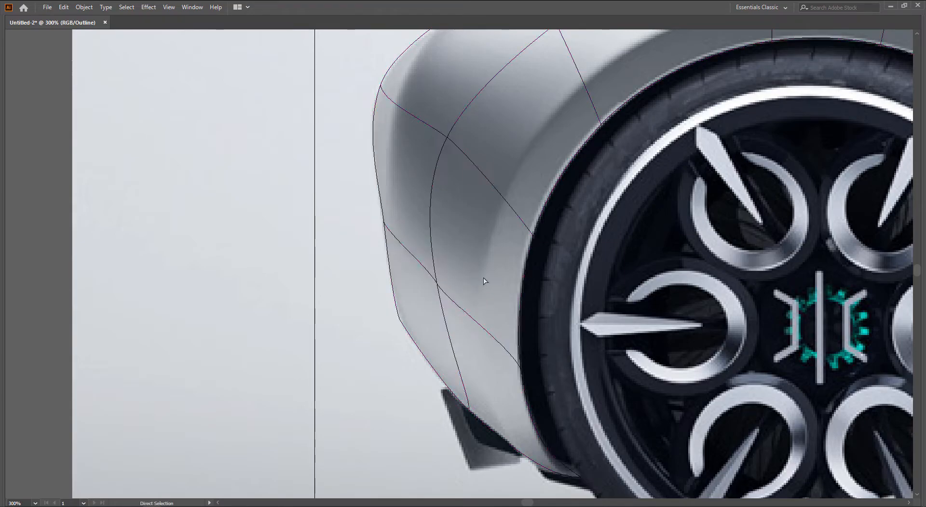
Move the middle point of the cross line through the dark shading slightly down and outward to straighten the line
scroll(484, 280, down, 1)
scroll(417, 265, up, 2)
drag(379, 213, 413, 227)
scroll(482, 371, down, 2)
click(507, 390)
click(396, 174)
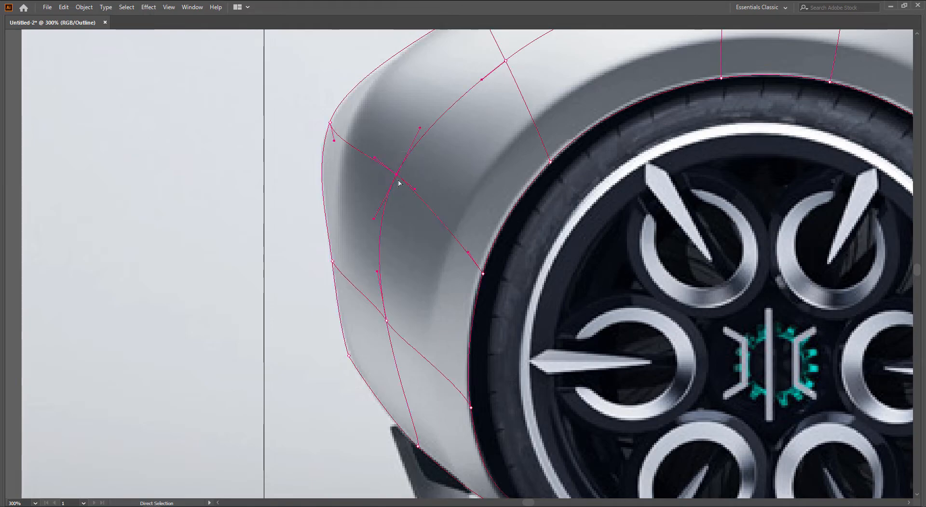
drag(397, 176, 390, 186)
click(452, 187)
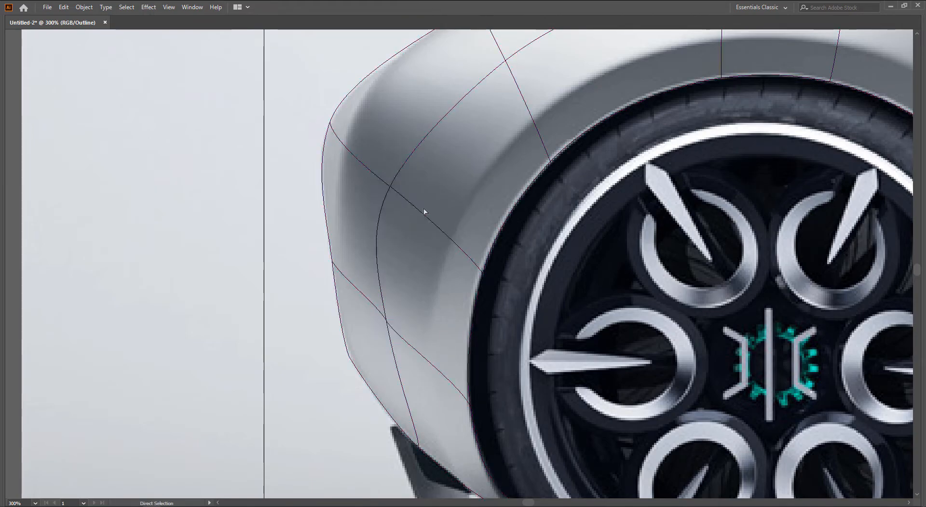
Add a cross mesh line between the wheel arch and the upper body edge, across the top of the oval intake
scroll(423, 212, down, 1)
drag(527, 237, 252, 260)
drag(551, 274, 335, 223)
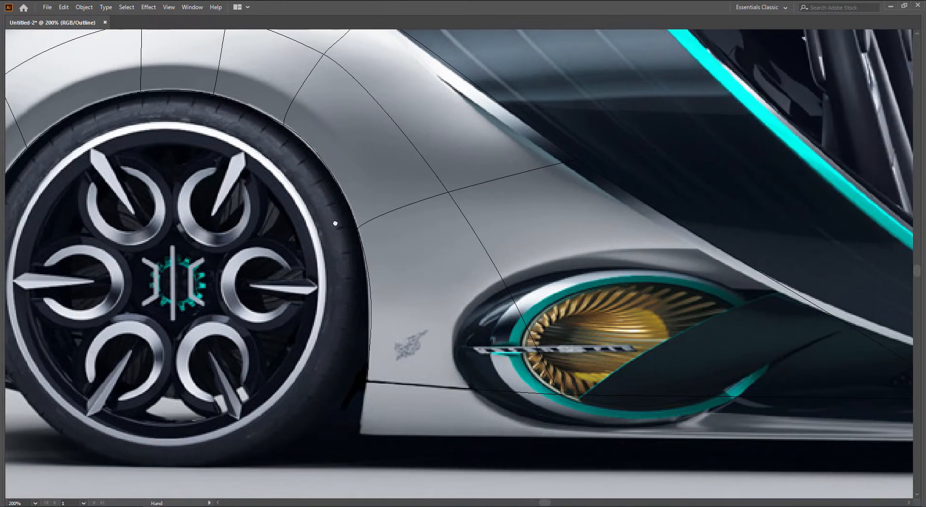
key(o)
click(501, 279)
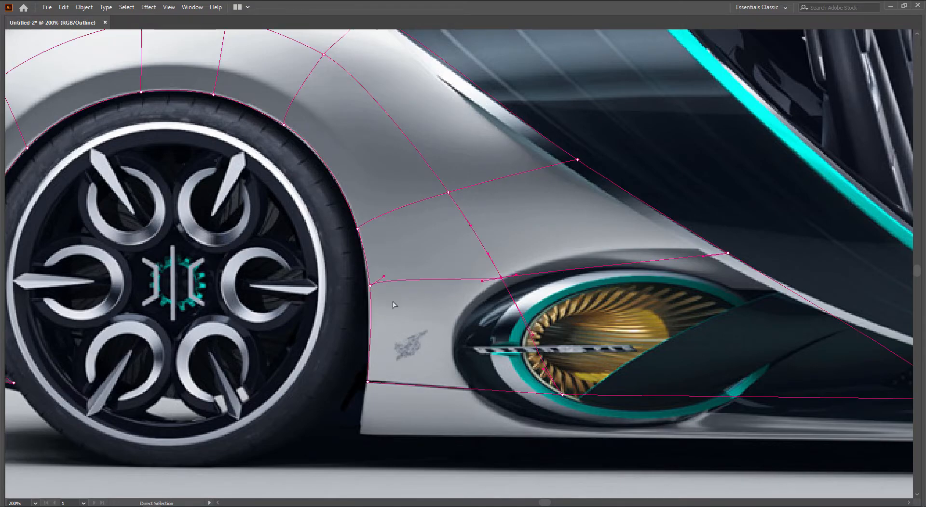
Slide the new line's arch end lower and its outer end back along the body edge, and nudge its middle point up
click(370, 286)
drag(370, 287, 369, 312)
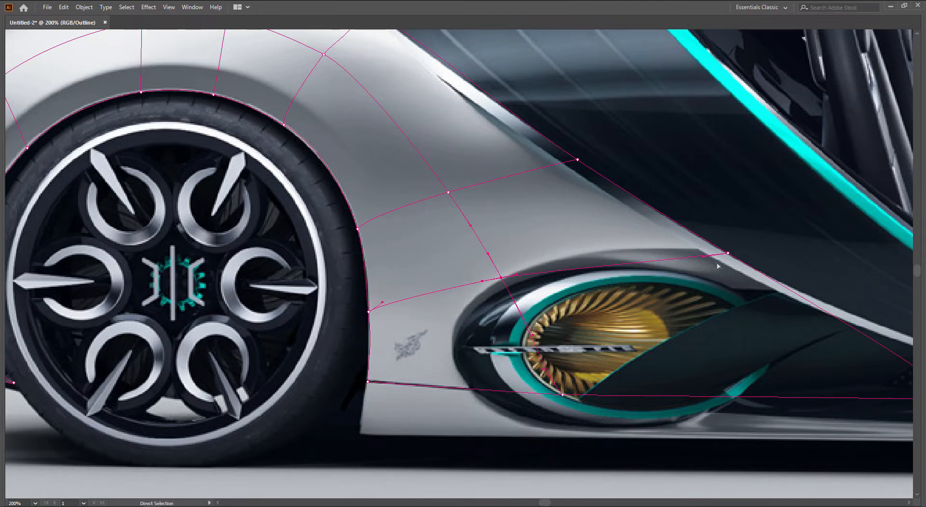
click(728, 253)
drag(726, 252, 682, 229)
click(501, 277)
drag(502, 278, 500, 274)
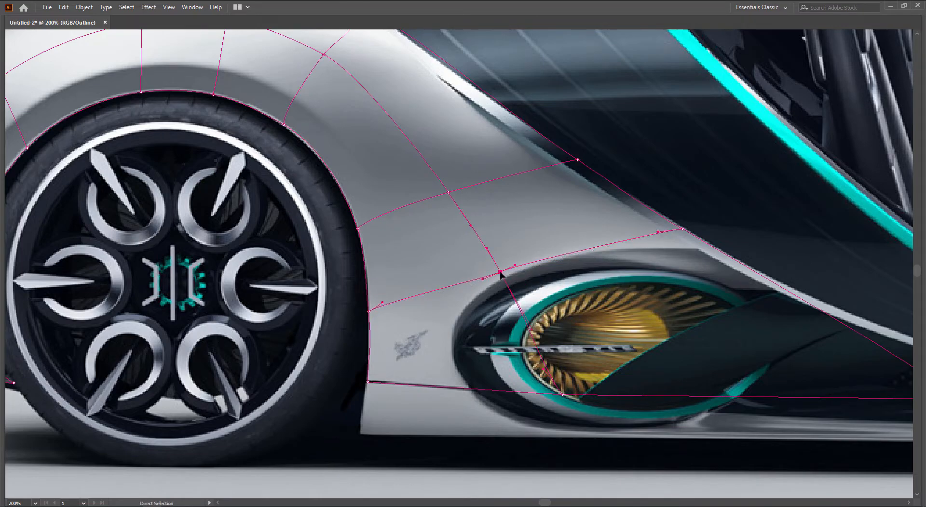
Add a cross mesh line from the wheel arch to the upper body edge through the front shoulder of the fender
click(620, 301)
scroll(622, 304, down, 1)
drag(672, 319, 469, 276)
click(665, 332)
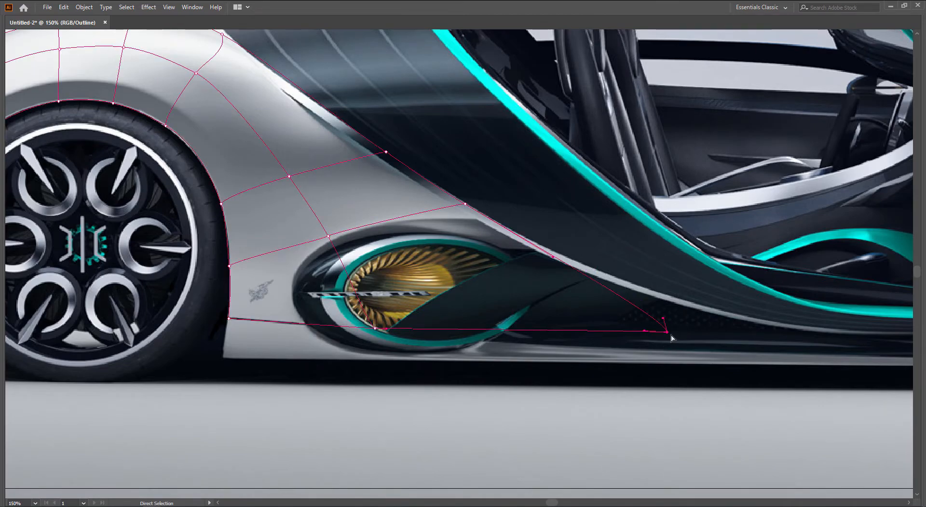
drag(489, 287, 607, 328)
key(u)
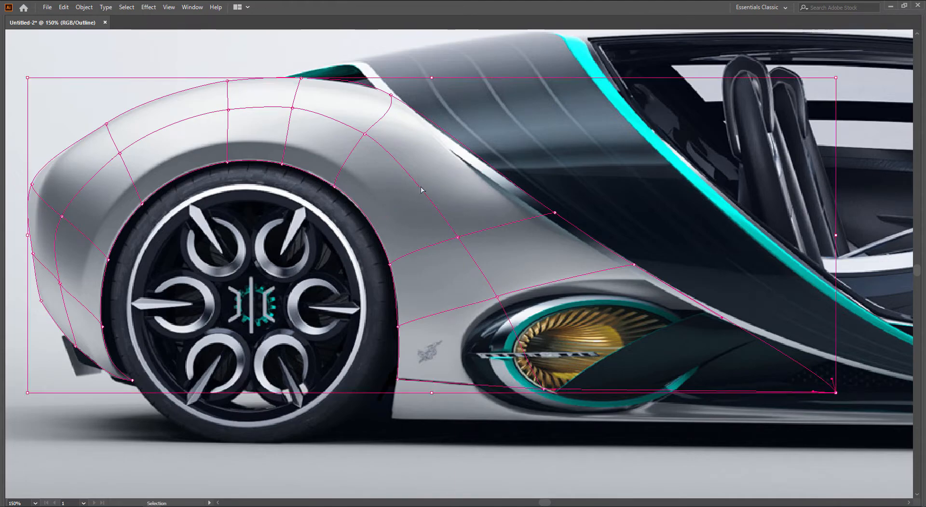
click(417, 184)
key(a)
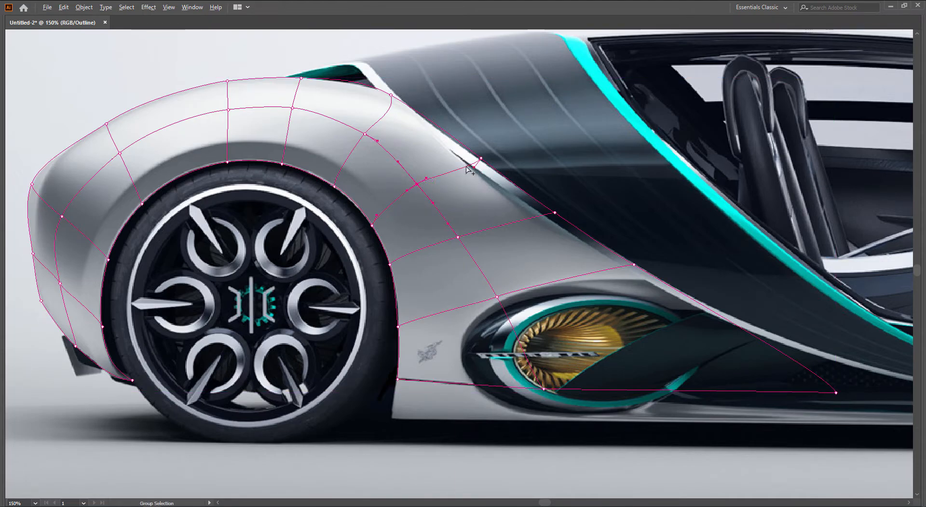
Nudge the new cross line's middle point and outer end so the line follows the fender shading and body edge
scroll(466, 167, up, 1)
mouse_move(461, 184)
mouse_down()
mouse_move(469, 193)
mouse_move(481, 177)
mouse_move(463, 177)
mouse_up()
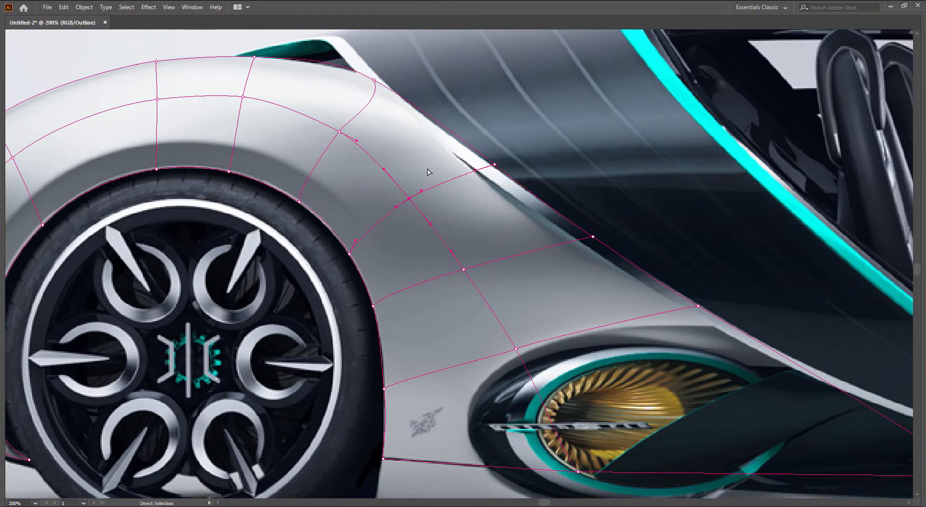
drag(434, 207, 444, 217)
key(space)
click(384, 253)
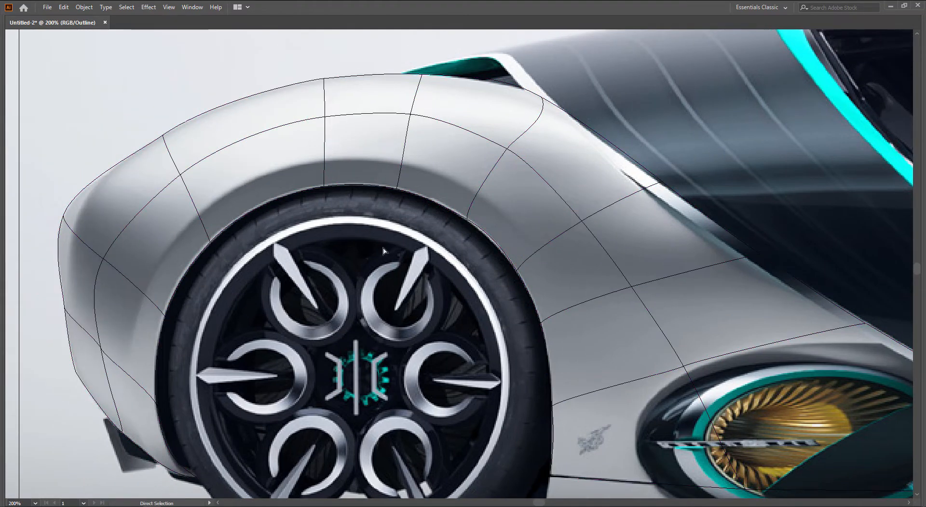
drag(385, 252, 397, 248)
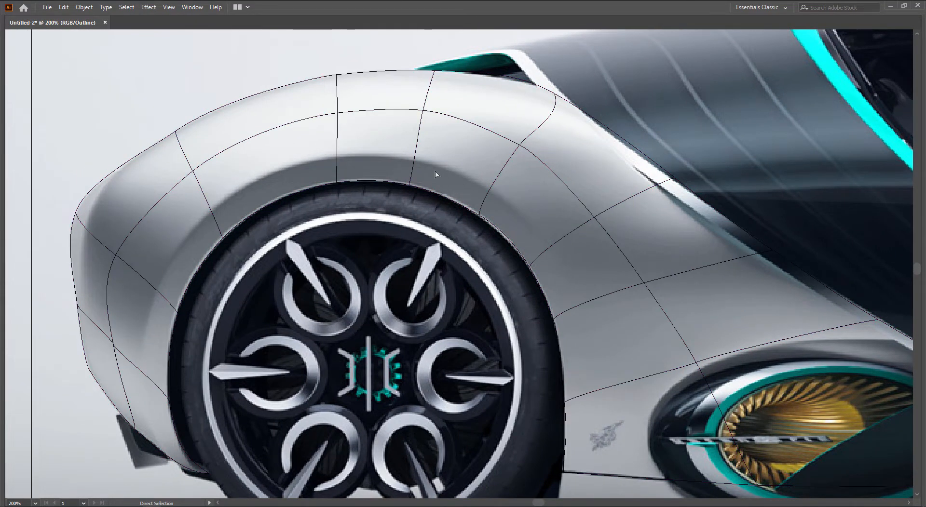
Add a mesh line parallel to the wheel arch along the upper border of its dark band
key(y)
click(414, 160)
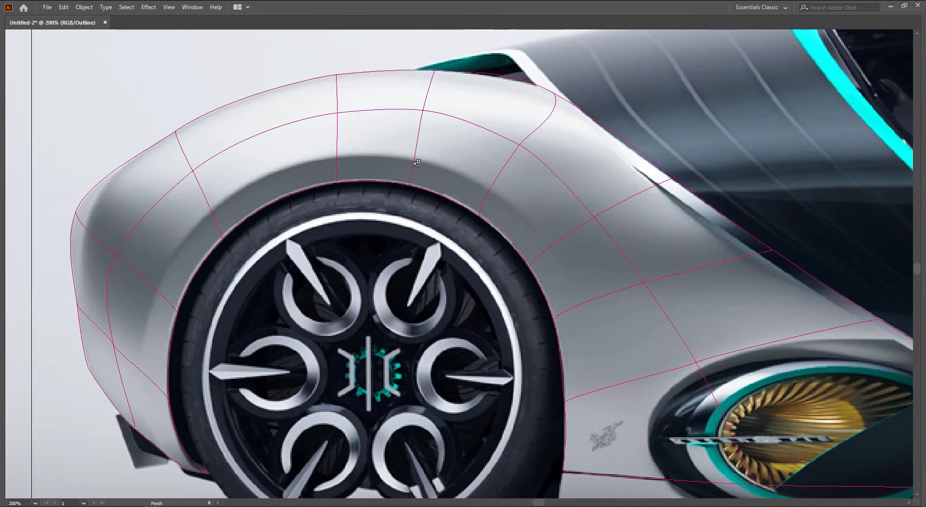
key(a)
click(440, 304)
drag(341, 305, 453, 243)
scroll(281, 245, up, 1)
Move the band line's points behind the wheel outward onto the border of the dark shading
click(264, 226)
drag(264, 226, 259, 223)
key(space)
drag(353, 196, 338, 285)
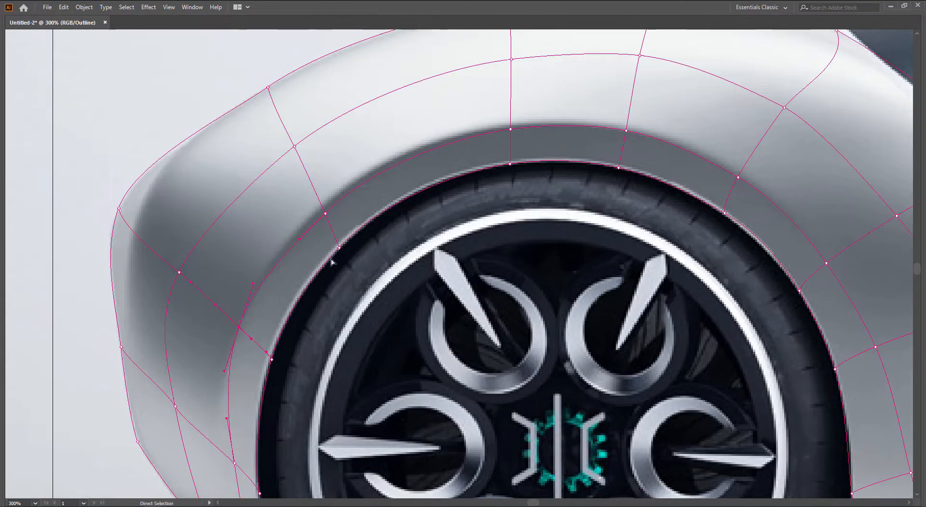
drag(325, 214, 322, 207)
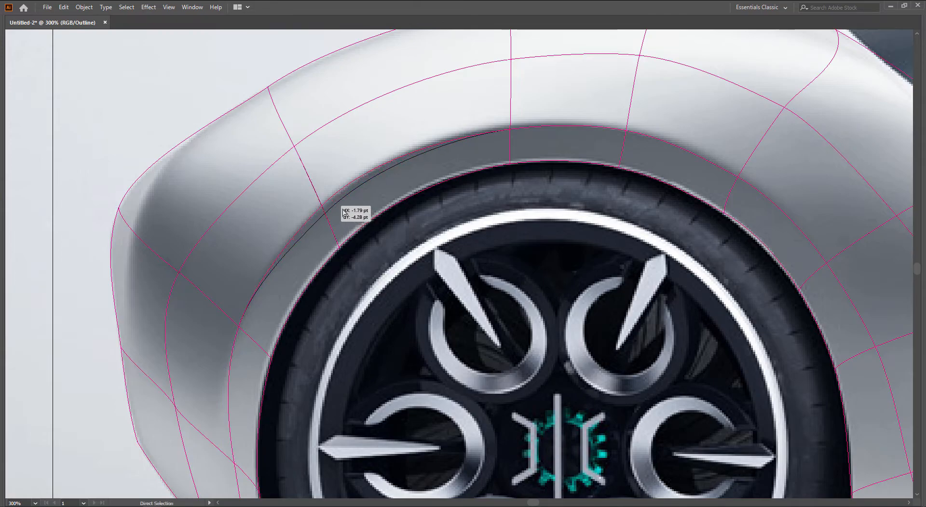
Nudge the band line's points at the top of the arch and just ahead of it onto the dark band's border
key(space)
drag(494, 208, 428, 250)
drag(444, 172, 444, 168)
key(space)
drag(539, 205, 422, 206)
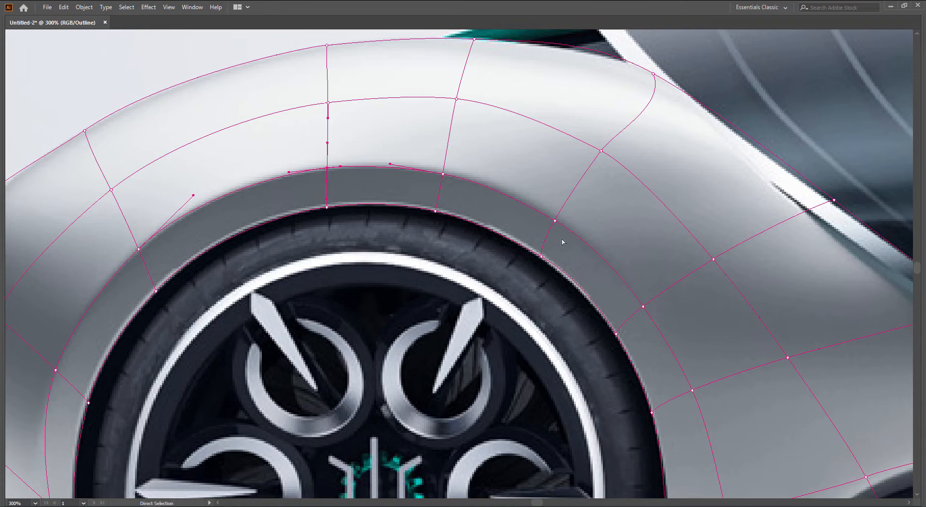
drag(555, 221, 558, 218)
Adjust the band line's handle and the next intersection point down the front side of the wheel arch
key(space)
drag(690, 299, 582, 204)
click(534, 211)
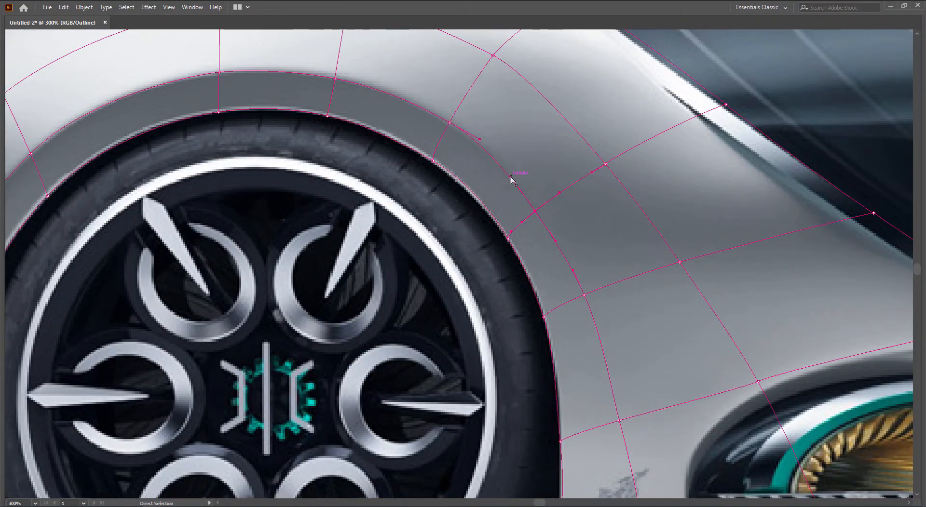
drag(511, 176, 513, 176)
key(space)
drag(612, 270, 607, 221)
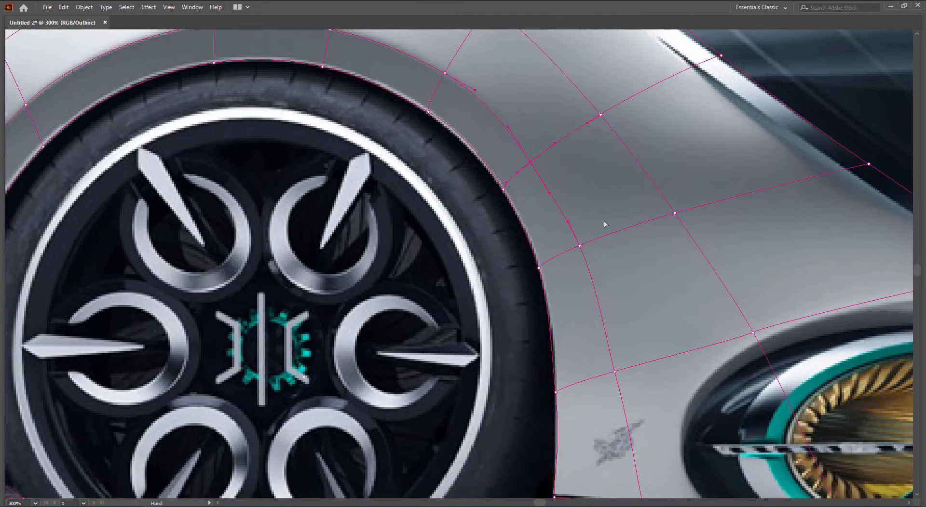
drag(579, 247, 580, 249)
Realign the handles of the lower front wheel-arch points so the mesh edge follows the tyre opening
scroll(616, 250, down, 3)
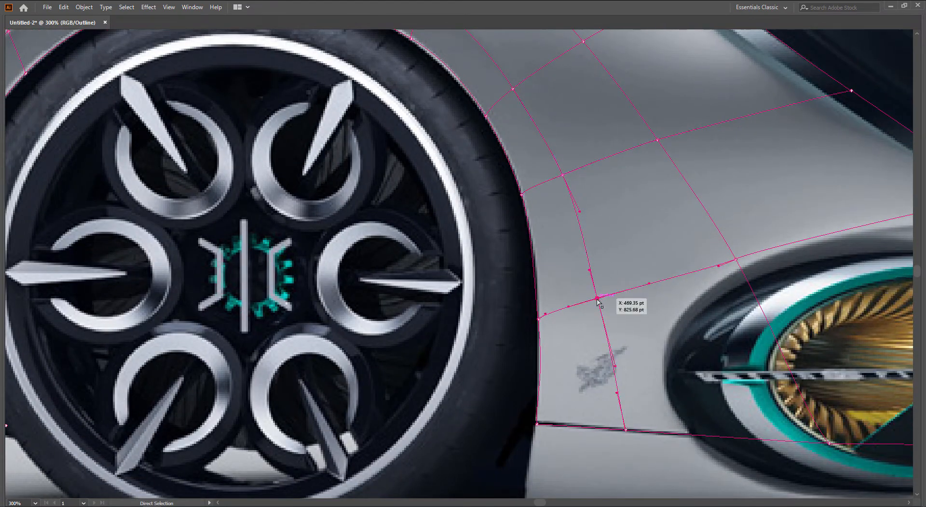
click(538, 319)
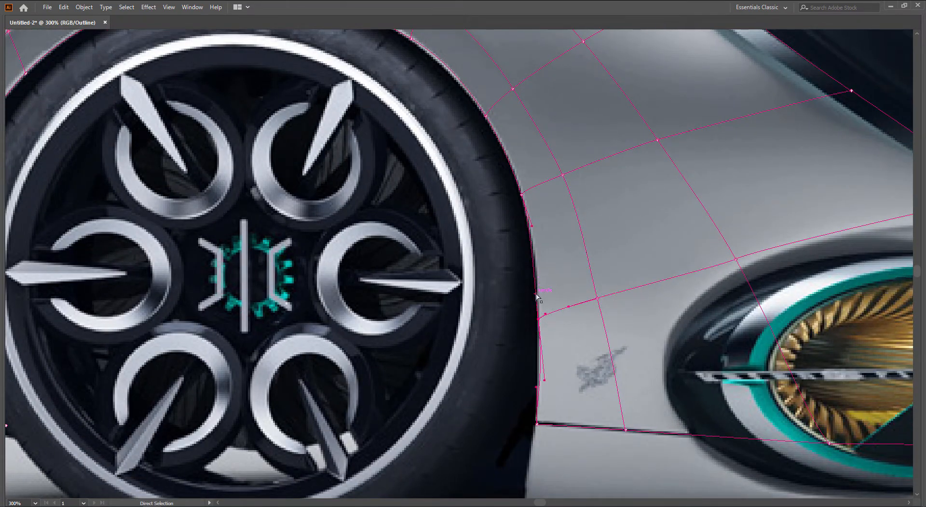
drag(535, 293, 538, 285)
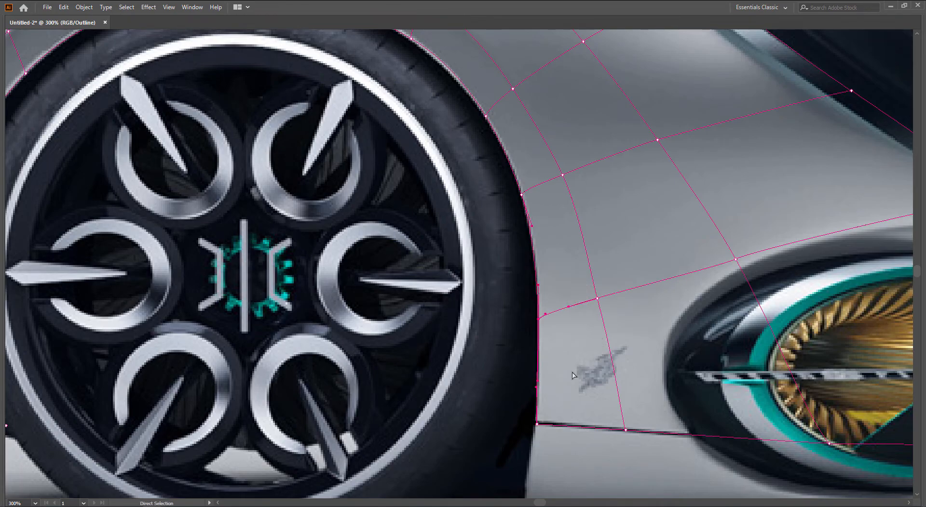
drag(537, 389, 538, 395)
Move the two inner intersection points of the lowest rear cross line toward the tail edge
drag(590, 371, 551, 370)
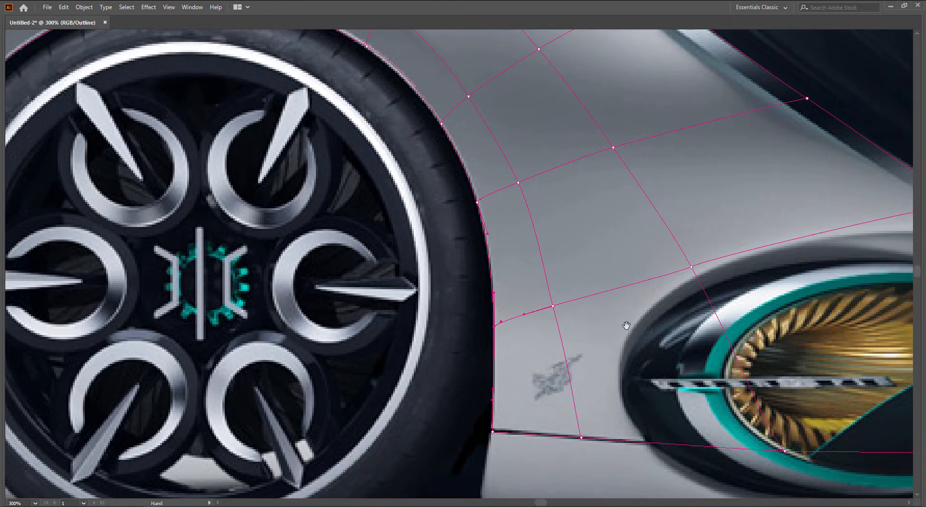
drag(624, 329, 483, 345)
scroll(483, 345, down, 2)
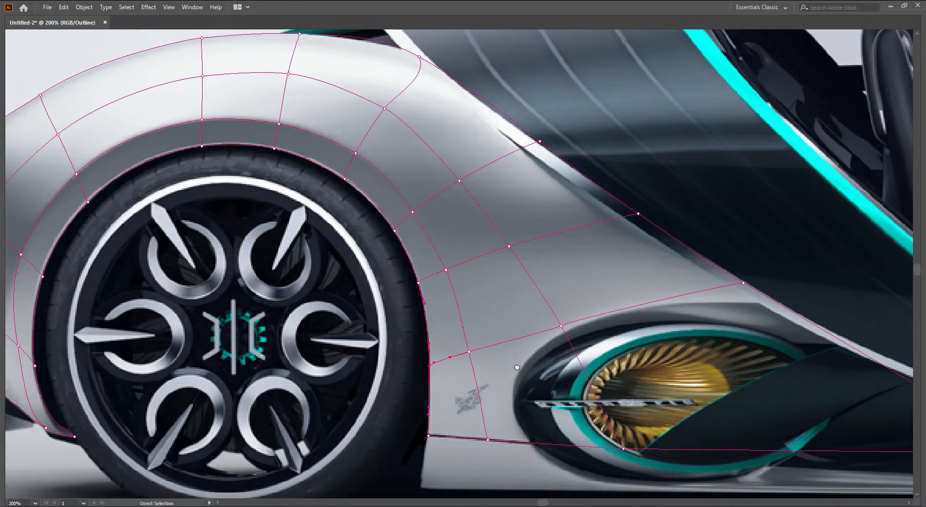
scroll(189, 320, up, 2)
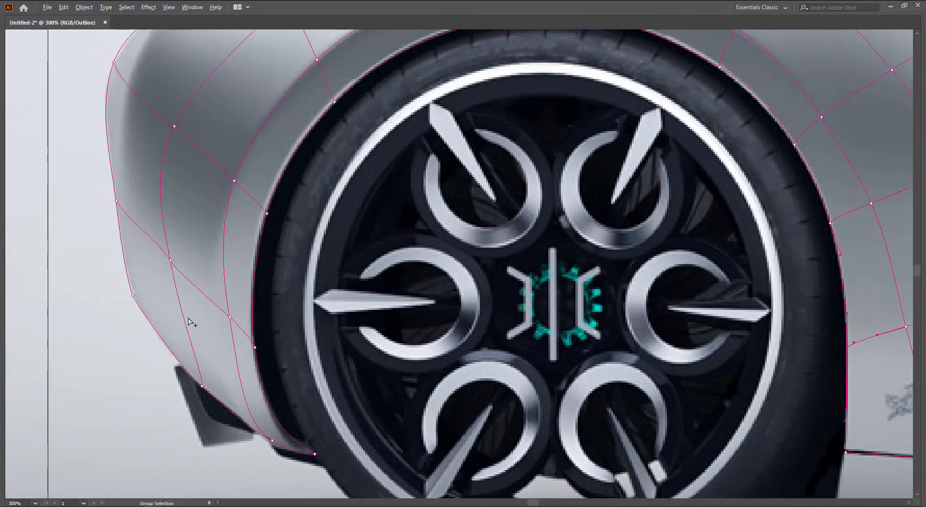
click(230, 317)
drag(230, 317, 267, 326)
click(211, 274)
drag(212, 276, 199, 268)
click(245, 265)
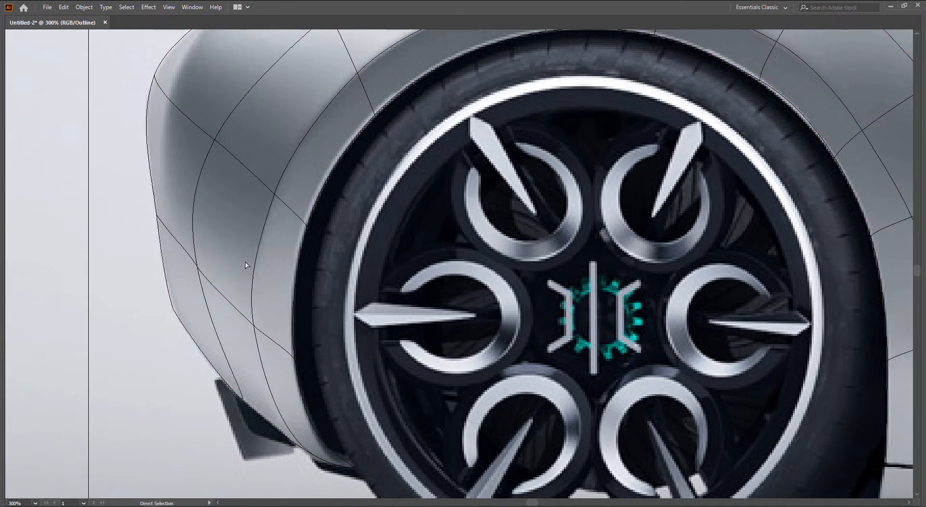
Pull in the handles on the lower end of the middle mesh line near the tail to smooth its curve
drag(233, 397, 234, 380)
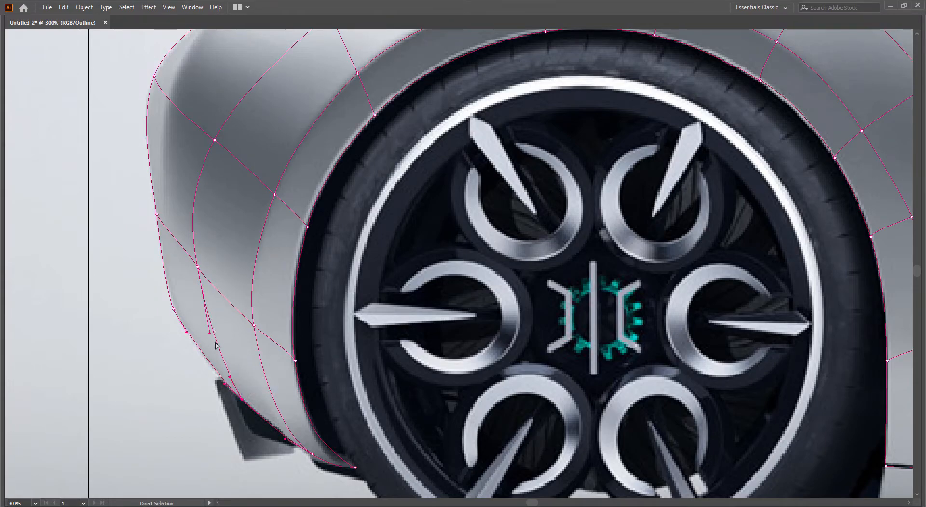
drag(211, 334, 206, 316)
click(229, 321)
Shift the band line's intersection with the second-lowest front cross line slightly toward the wheel
scroll(229, 320, down, 1)
drag(289, 345, 220, 355)
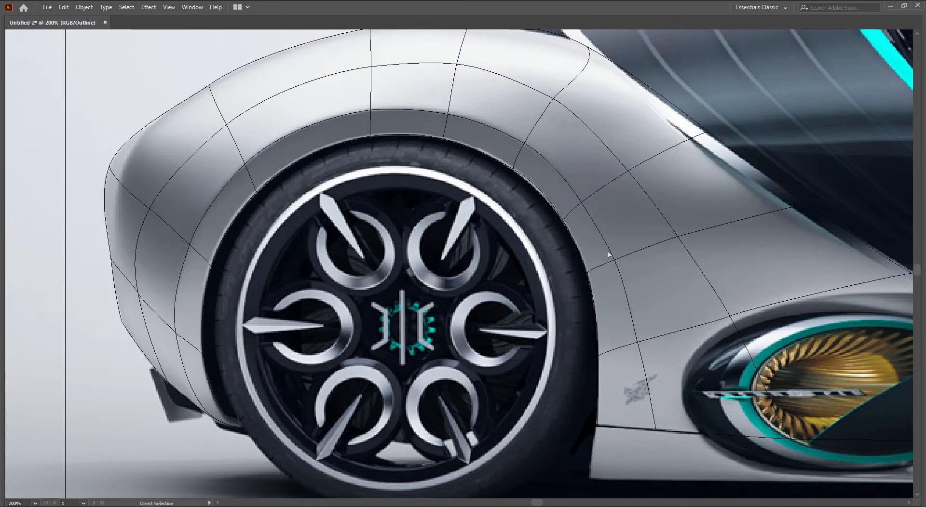
scroll(657, 357, right, 2)
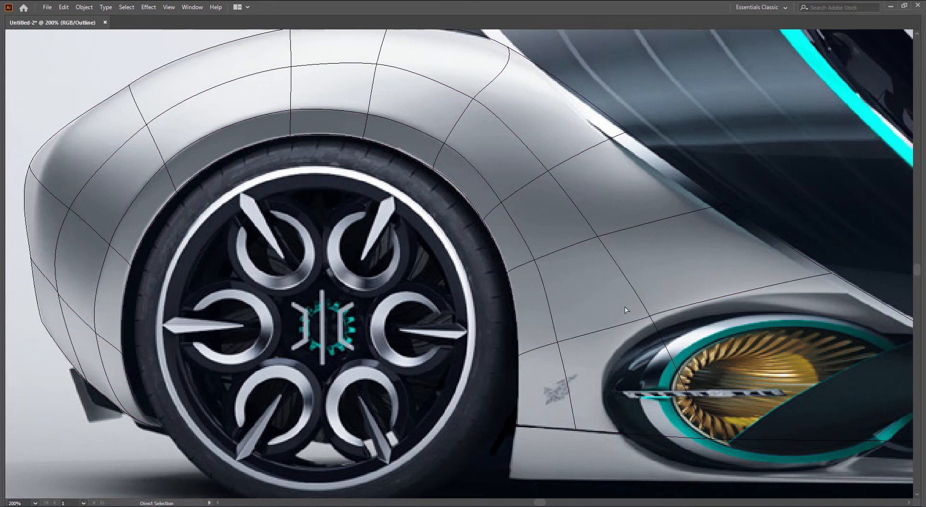
click(523, 283)
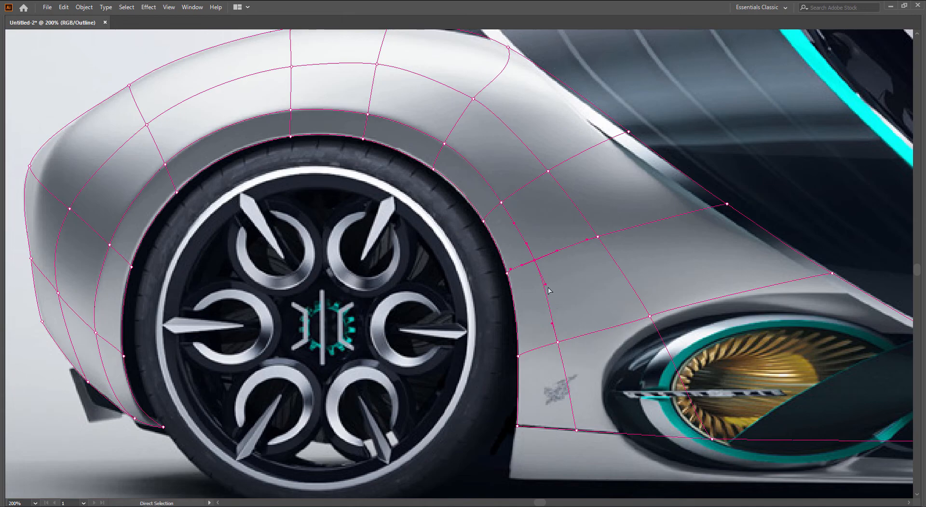
click(573, 287)
click(534, 261)
scroll(534, 261, up, 1)
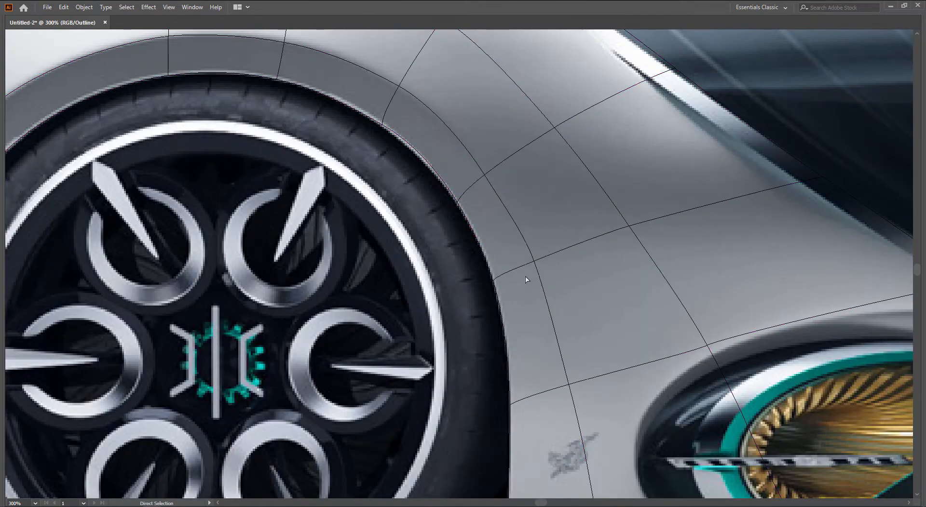
drag(533, 262, 531, 262)
drag(479, 275, 506, 278)
click(620, 310)
scroll(620, 311, down, 1)
drag(629, 311, 611, 305)
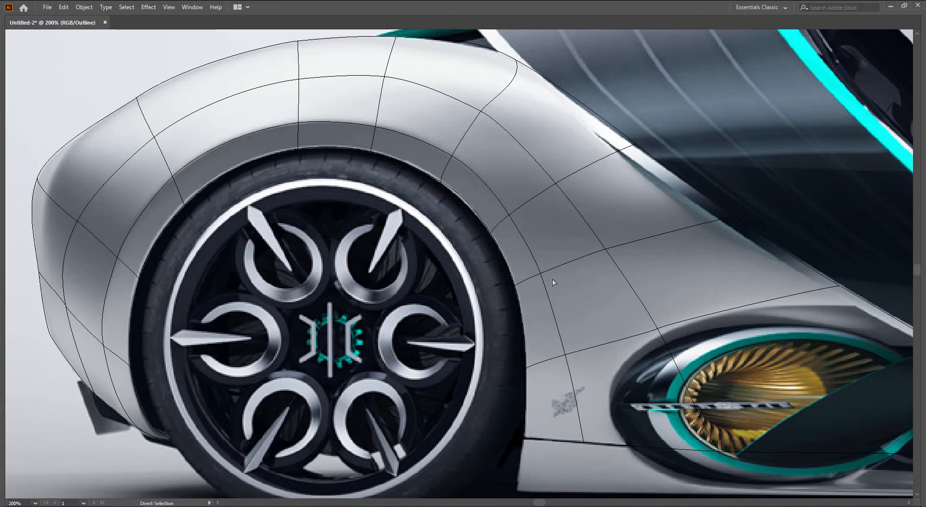
Nudge the band line's two upper front intersection points onto the border of the dark band
scroll(528, 236, up, 1)
drag(499, 207, 502, 209)
click(534, 221)
click(386, 137)
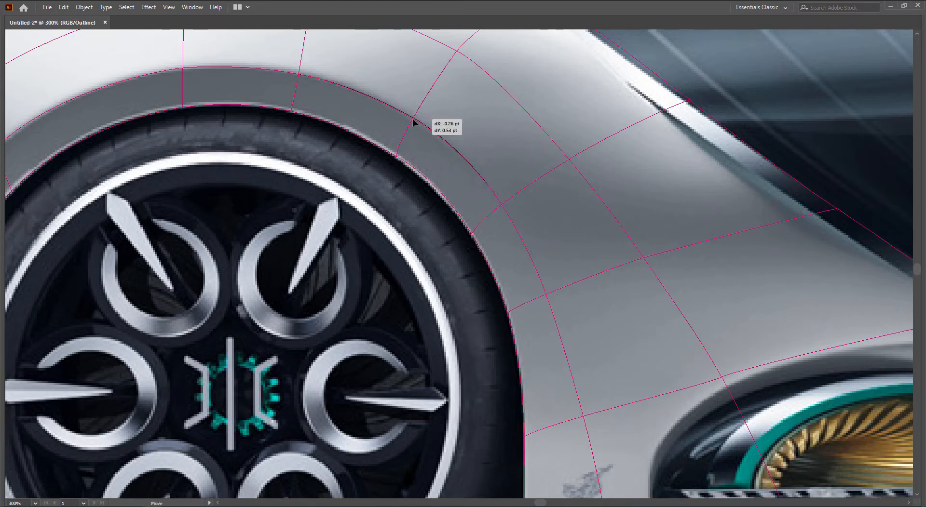
click(532, 164)
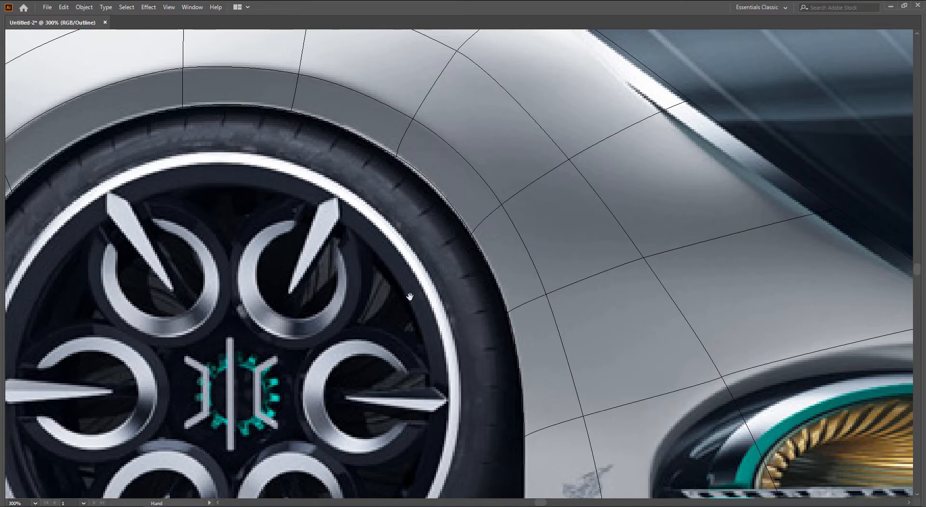
Add a mesh line just inside the fender's outer edge, starting from the dark shading at the rear corner
drag(408, 295, 463, 275)
key(ctrl+minus)
drag(496, 317, 496, 311)
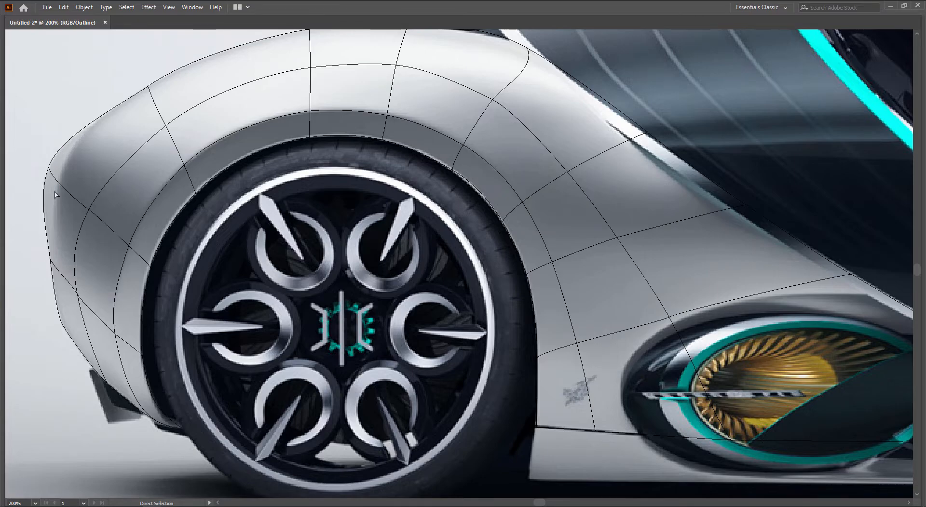
drag(101, 198, 141, 218)
key(u)
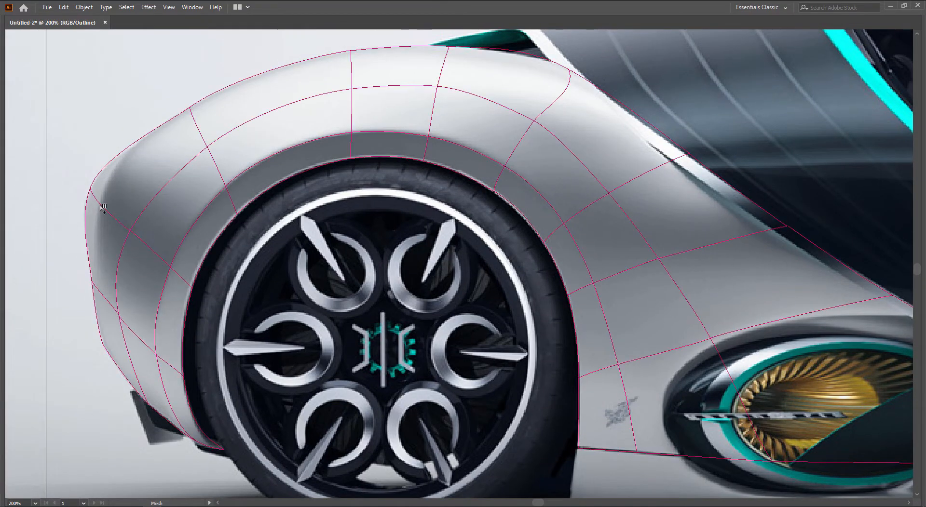
click(102, 207)
key(a)
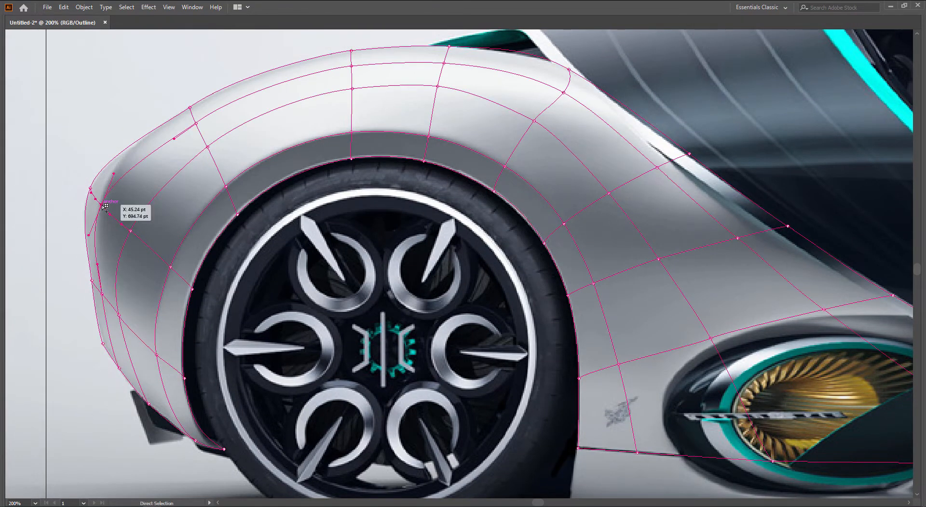
click(121, 206)
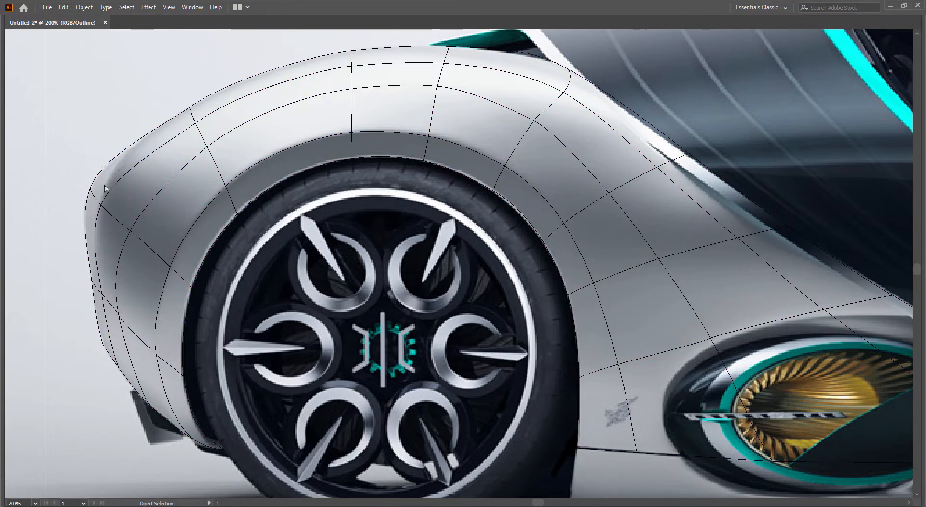
click(196, 123)
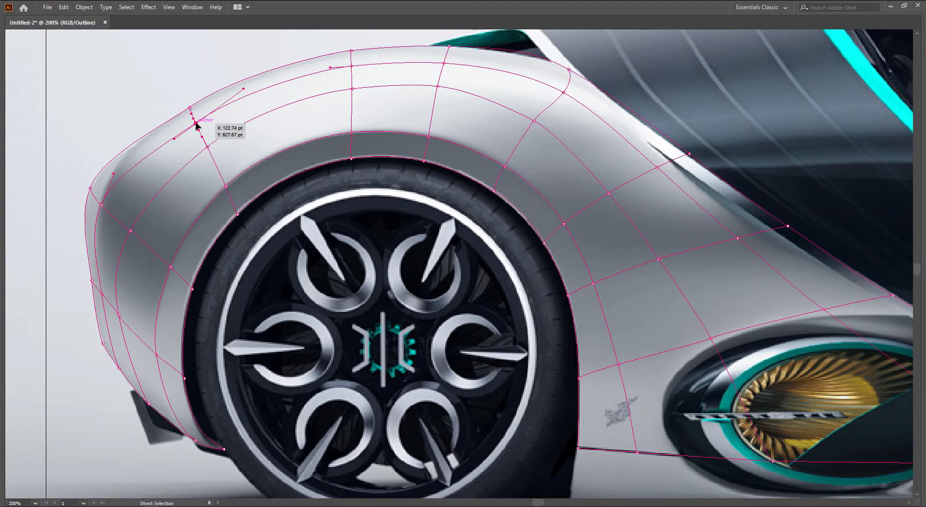
drag(196, 124, 190, 109)
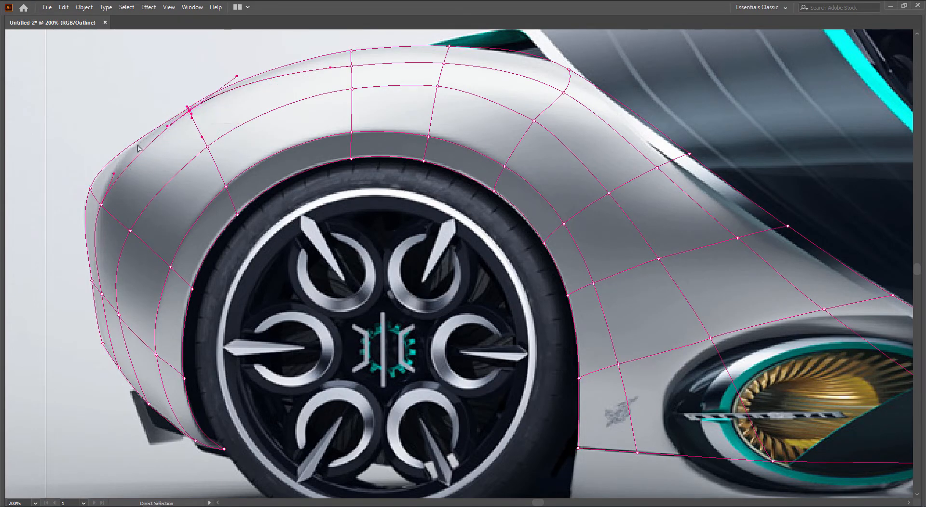
key(ctrl+z)
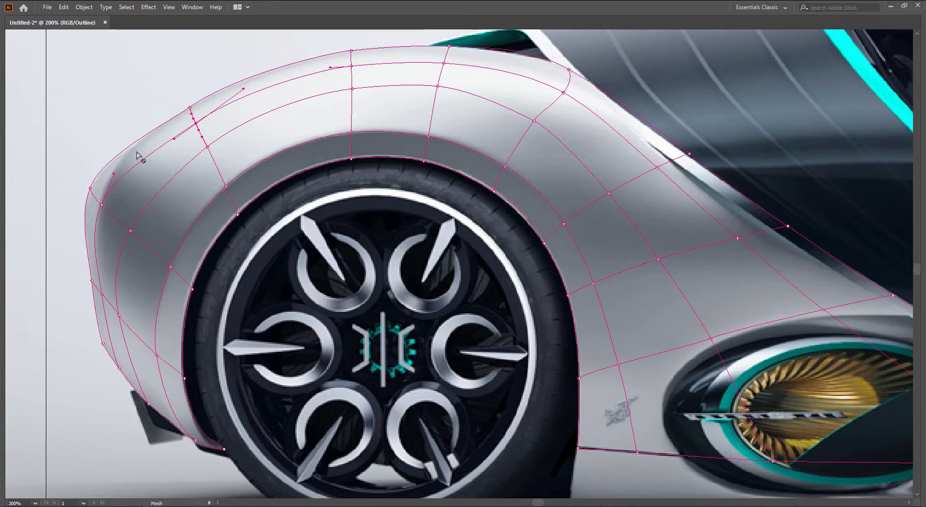
Add a cross mesh line from the outer edge to the wheel arch through the fender's upper rear section
click(150, 155)
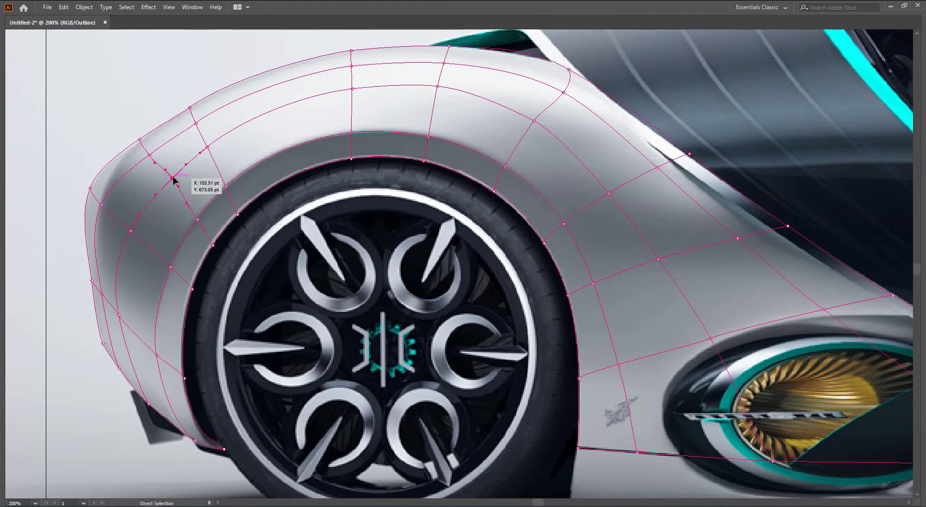
Nudge the upper rear cross line's middle intersection and move its outermost inner intersection close to the fender's outer edge
drag(172, 179, 169, 182)
scroll(188, 199, up, 1)
drag(161, 145, 193, 165)
scroll(195, 164, up, 5)
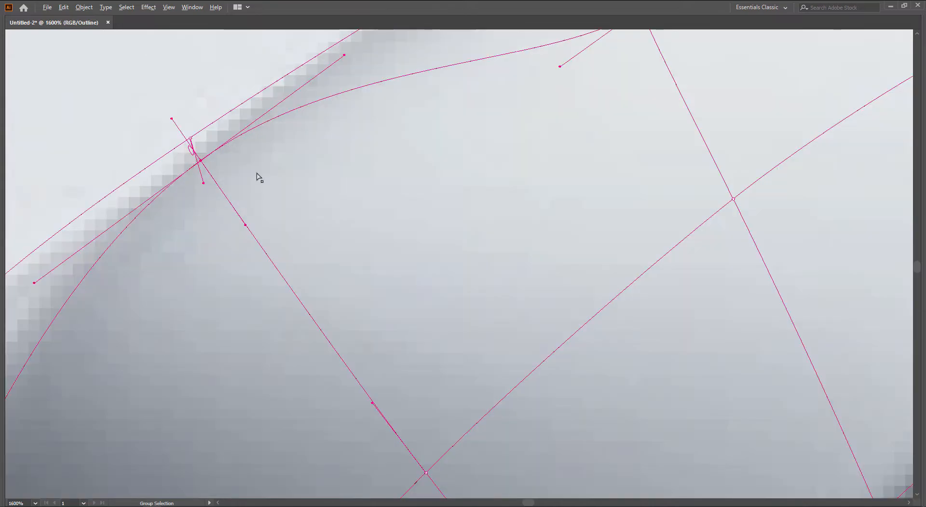
scroll(241, 191, up, 1)
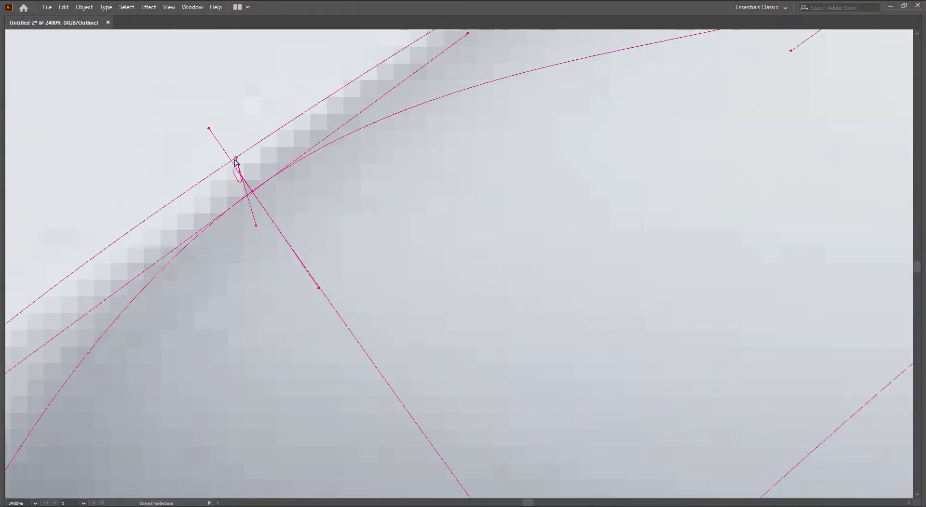
Shorten the handles between the fender edge and that outermost intersection so the short segment runs straight without a loop
drag(256, 226, 239, 165)
drag(209, 128, 256, 192)
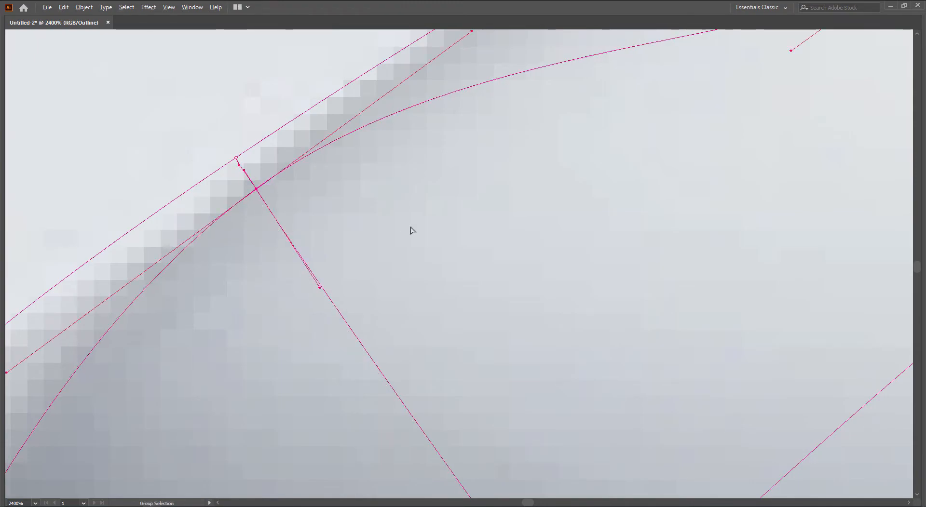
scroll(410, 230, down, 4)
key(ctrl+shift+a)
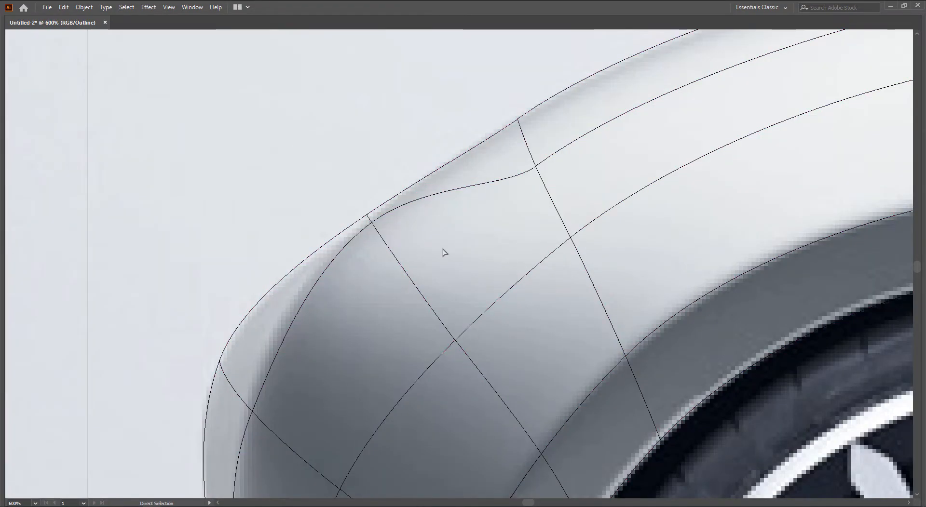
Adjust the upper handle of the outer mesh line's intersection at the rear corner so the curve follows the dark shading
scroll(458, 259, down, 2)
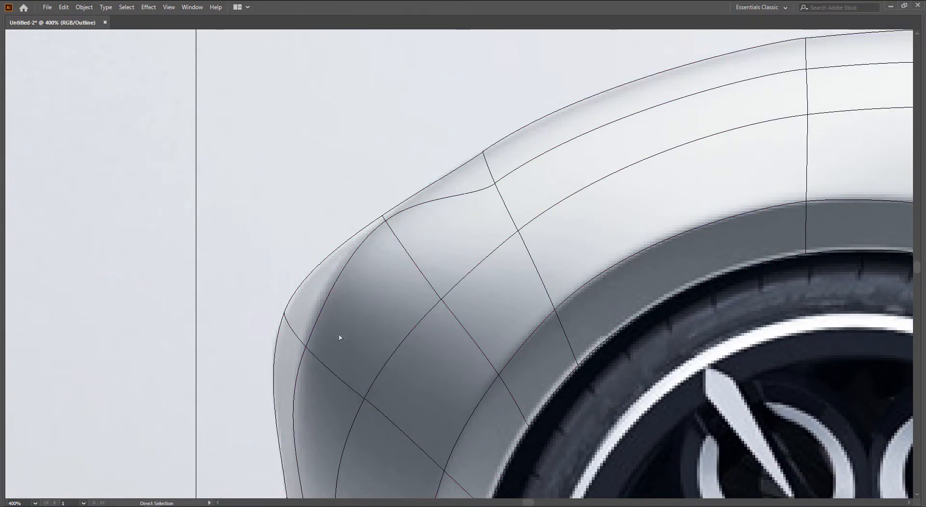
click(306, 347)
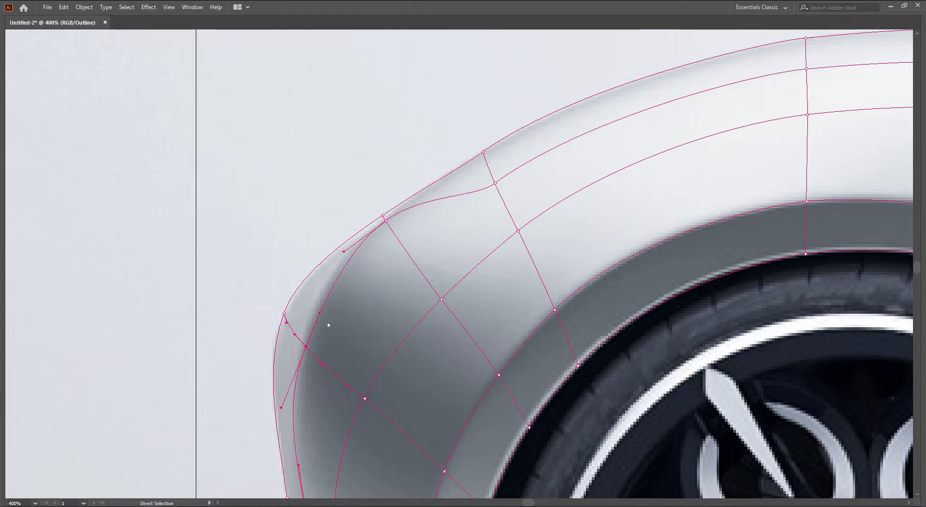
drag(319, 313, 312, 303)
click(354, 323)
Nudge the outer mesh line's intersection with the next lower rear cross line to align with the edge of the dark shading
key(space)
drag(363, 341, 358, 304)
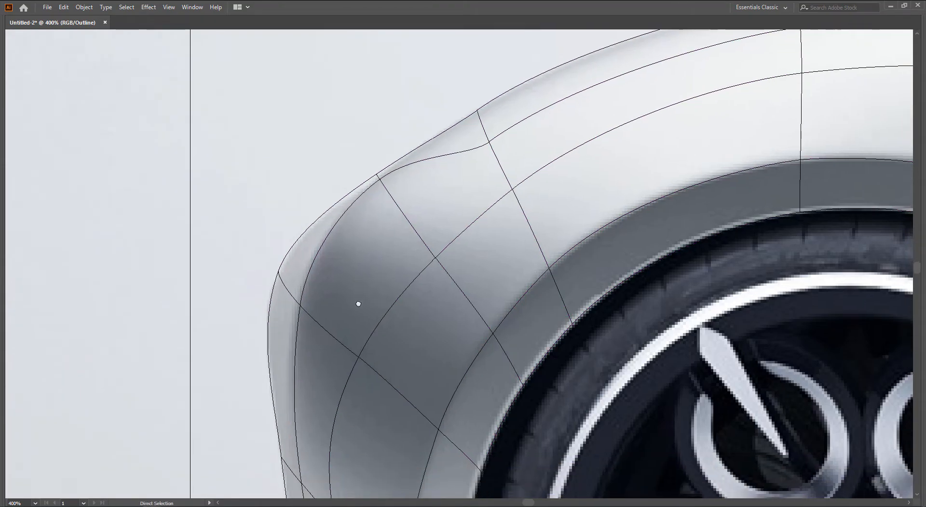
drag(343, 356, 342, 313)
click(305, 441)
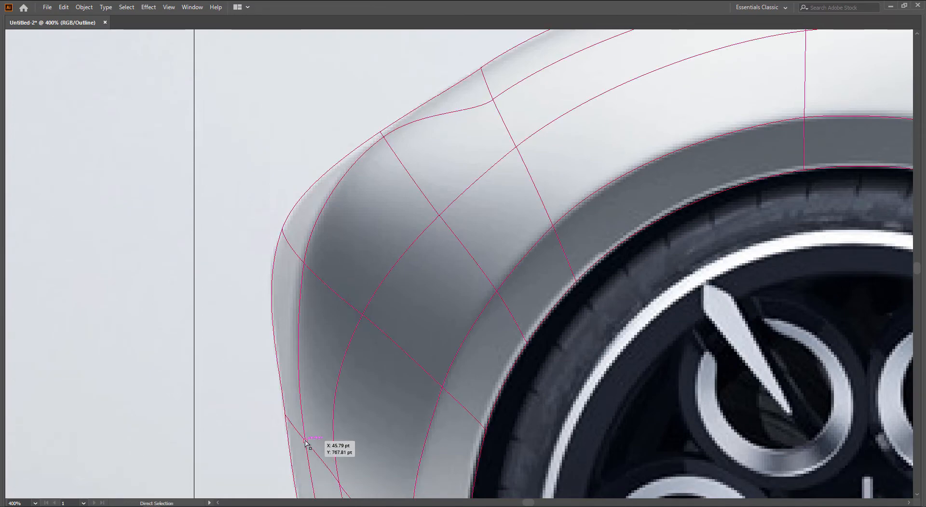
drag(305, 442, 321, 435)
scroll(282, 438, up, 2)
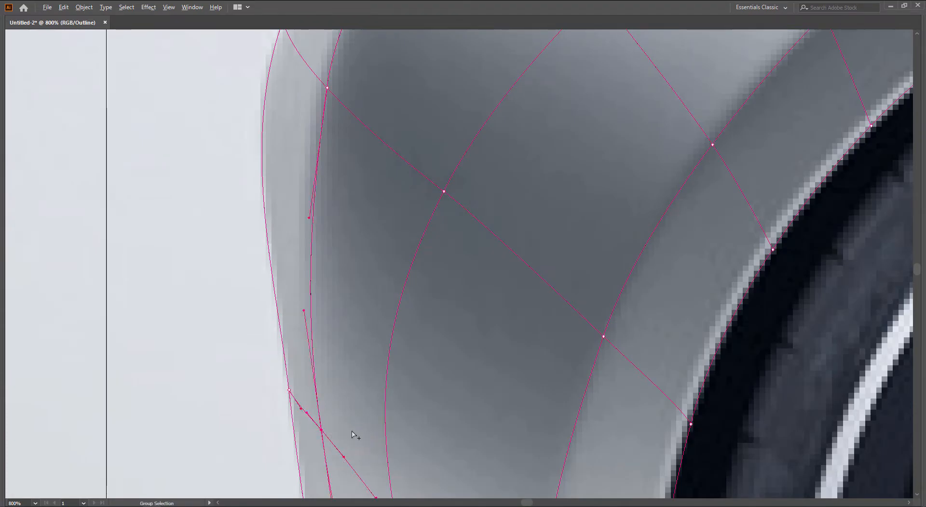
scroll(354, 435, down, 2)
scroll(352, 431, down, 1)
click(434, 405)
Move the outer mesh line's intersection on the cross line rear of the wheel-top one toward the fender edge and straighten its handles
drag(466, 399, 258, 383)
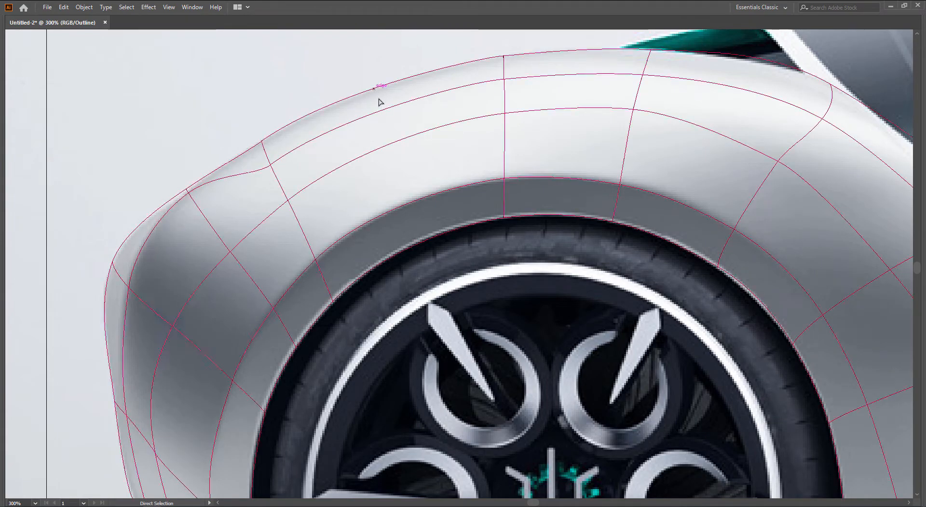
click(270, 166)
drag(270, 166, 263, 151)
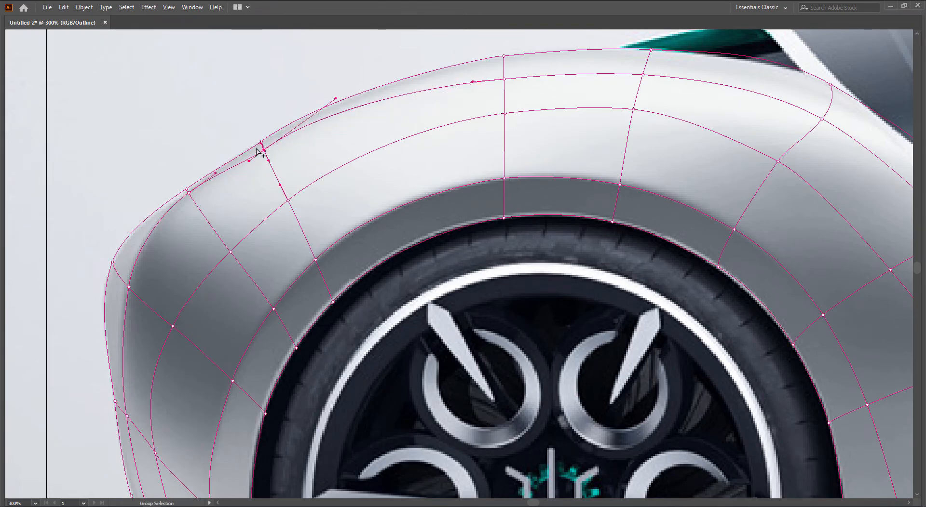
scroll(261, 152, up, 5)
drag(344, 175, 376, 158)
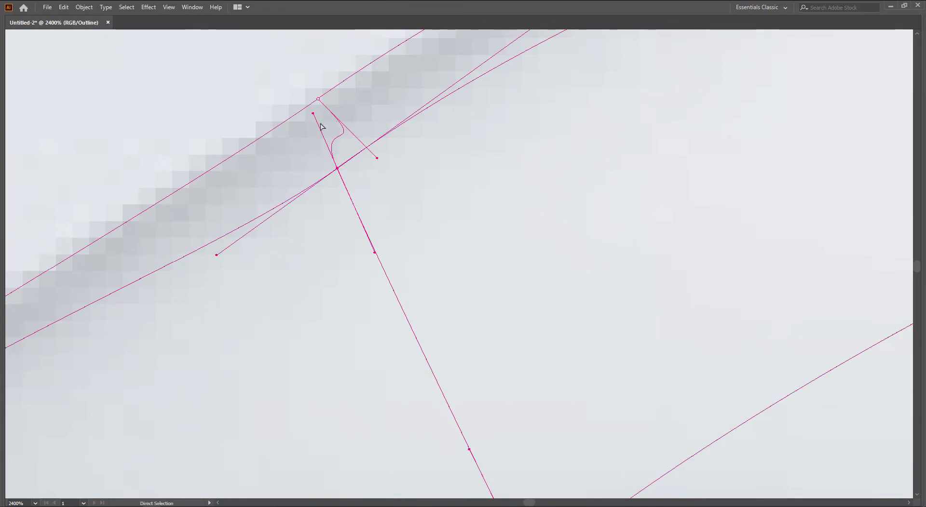
drag(314, 114, 327, 145)
drag(378, 159, 304, 108)
click(273, 165)
scroll(323, 202, down, 3)
click(331, 193)
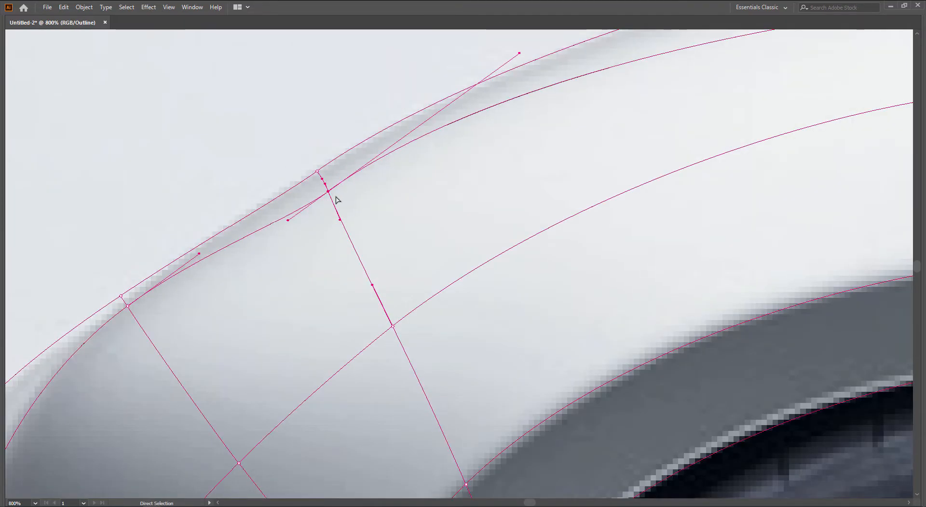
Shorten that intersection's front handle so the outer mesh line follows the grey shading along the fender's upper edge
scroll(448, 152, right, 3)
scroll(448, 152, up, 1)
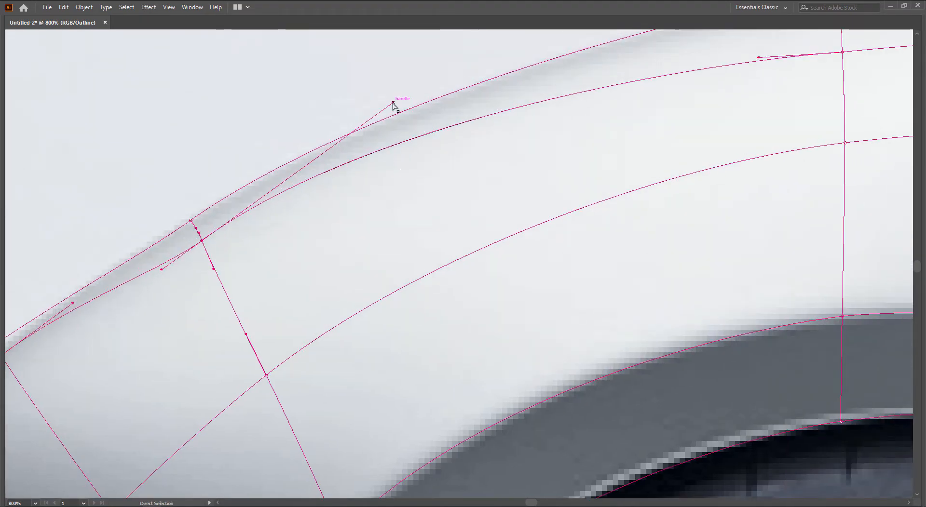
click(306, 247)
drag(305, 247, 193, 221)
drag(392, 102, 341, 133)
Raise the outer mesh line's intersection on the vertical cross line above the wheel toward the edge, and align its handles vertically
scroll(440, 283, right, 4)
scroll(440, 284, up, 2)
drag(637, 160, 635, 124)
scroll(636, 136, up, 3)
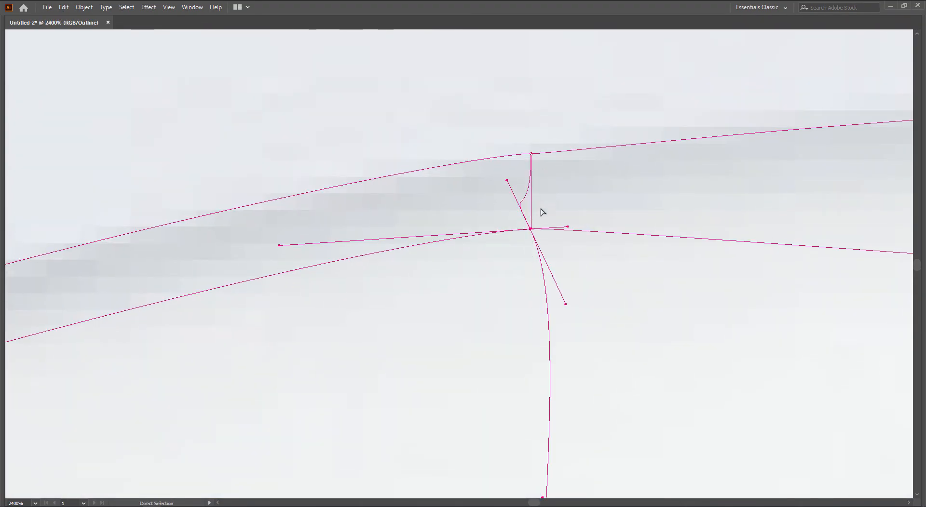
drag(533, 233, 534, 184)
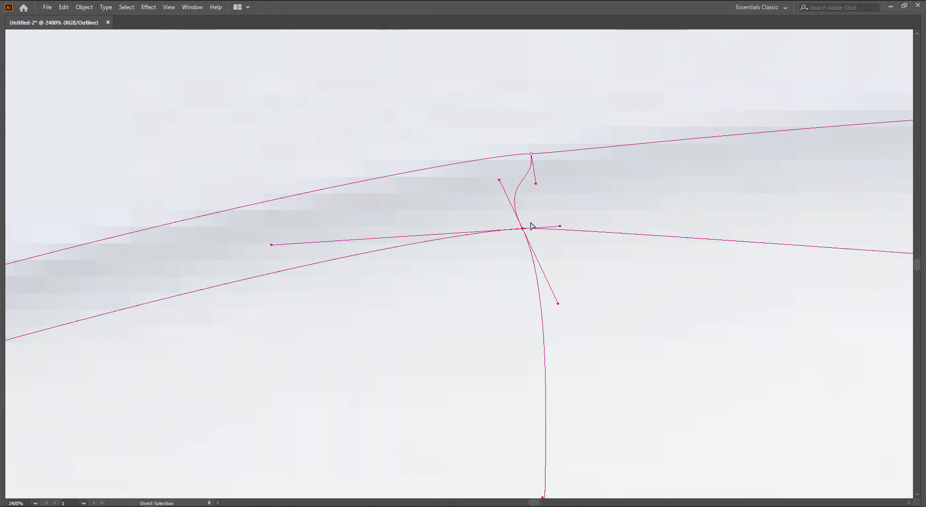
drag(524, 230, 535, 229)
drag(510, 180, 532, 181)
scroll(586, 227, down, 3)
drag(630, 258, 470, 259)
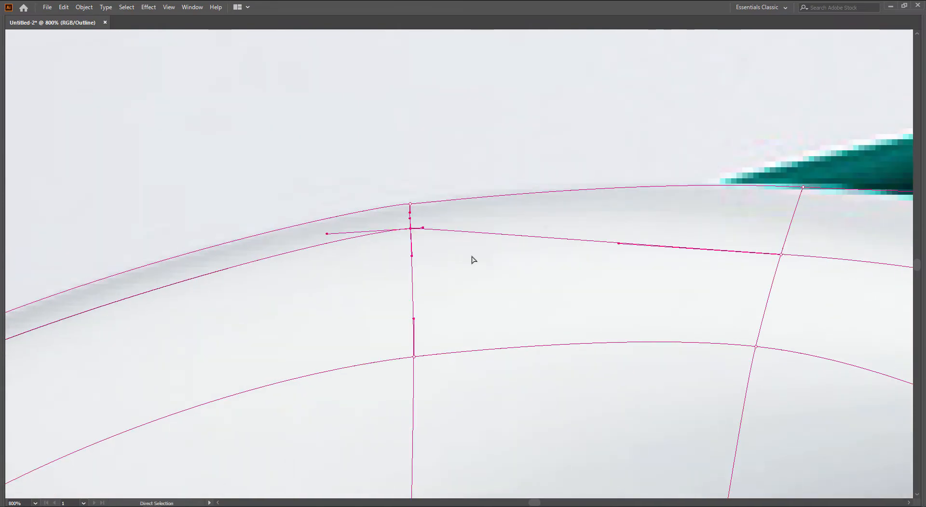
Lengthen the wheel-top intersection's front handle and raise the next intersection near the teal fin toward the fender's edge
drag(423, 228, 496, 221)
scroll(521, 260, right, 3)
drag(676, 251, 686, 221)
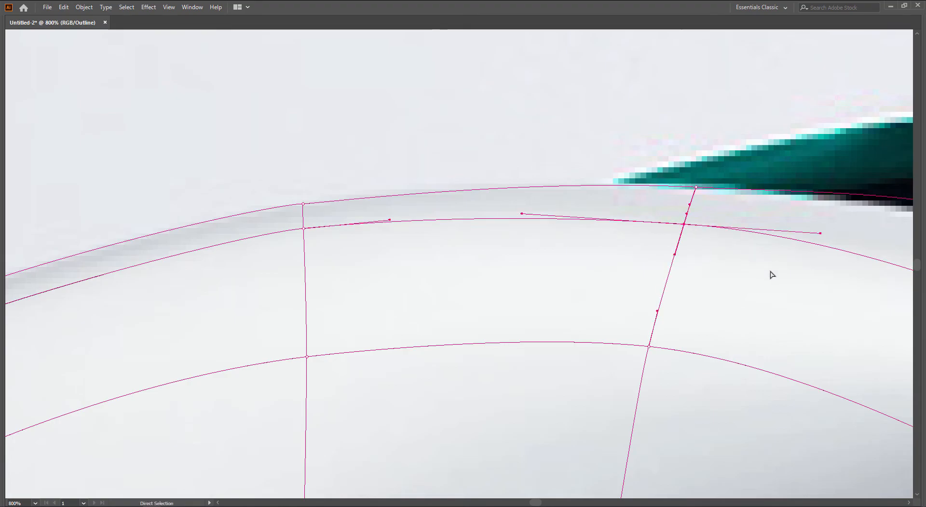
drag(768, 273, 694, 263)
drag(315, 209, 324, 209)
Move the outer mesh line's intersection on the cross line just past the teal fin up toward the fender edge
drag(725, 284, 332, 234)
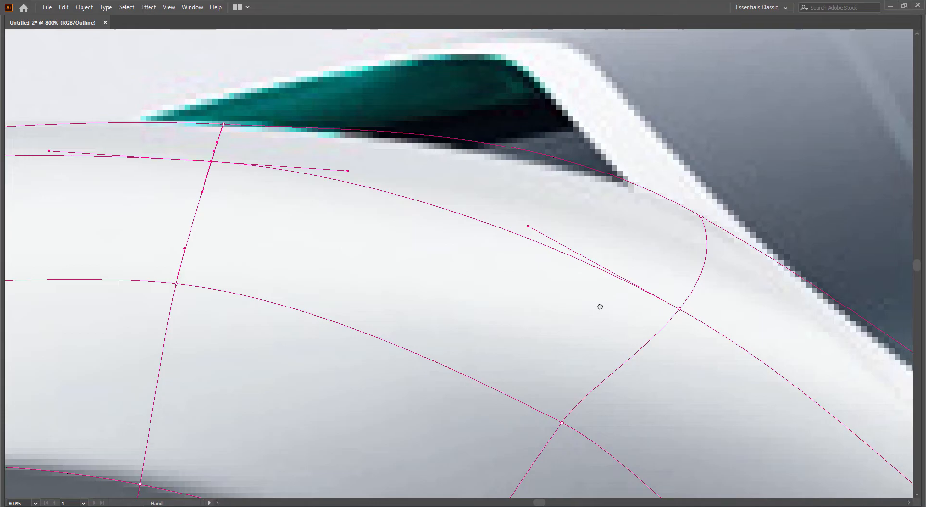
drag(637, 301, 647, 252)
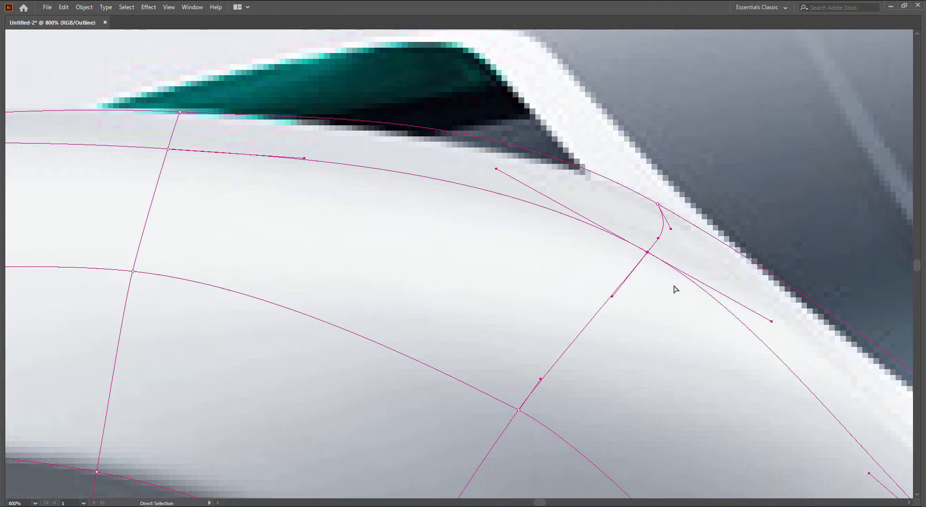
scroll(674, 287, down, 1)
Adjust the outer mesh line's intersection beside the white trim and its upper handle to smooth the curve
drag(674, 287, 386, 135)
drag(635, 361, 639, 358)
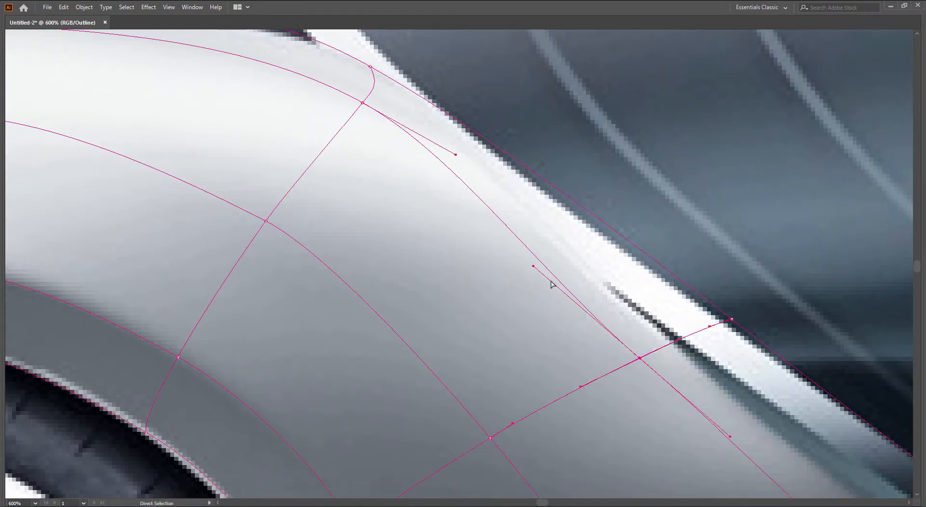
drag(534, 266, 556, 275)
drag(643, 361, 622, 337)
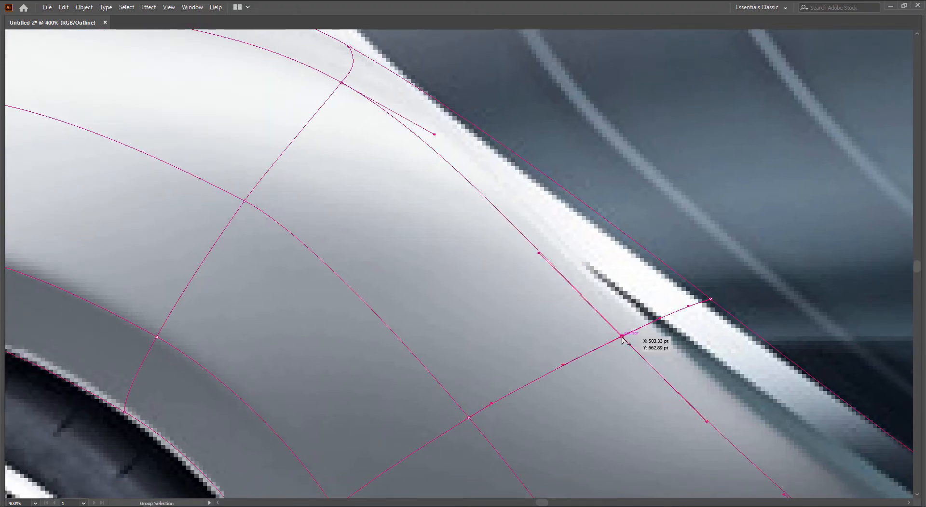
Shift the outer mesh line's intersection on the cross line below the white trim slightly toward the wheel
scroll(622, 336, down, 2)
drag(683, 382, 483, 214)
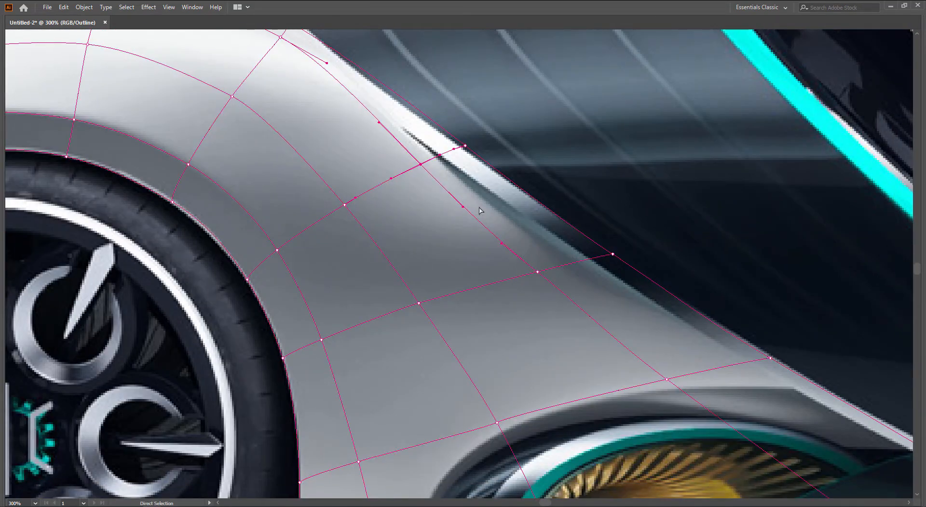
drag(537, 272, 520, 276)
Reposition the outer mesh line's intersection above the oval golden lamp, shifting it slightly toward the wheel along its cross line
drag(606, 321, 529, 250)
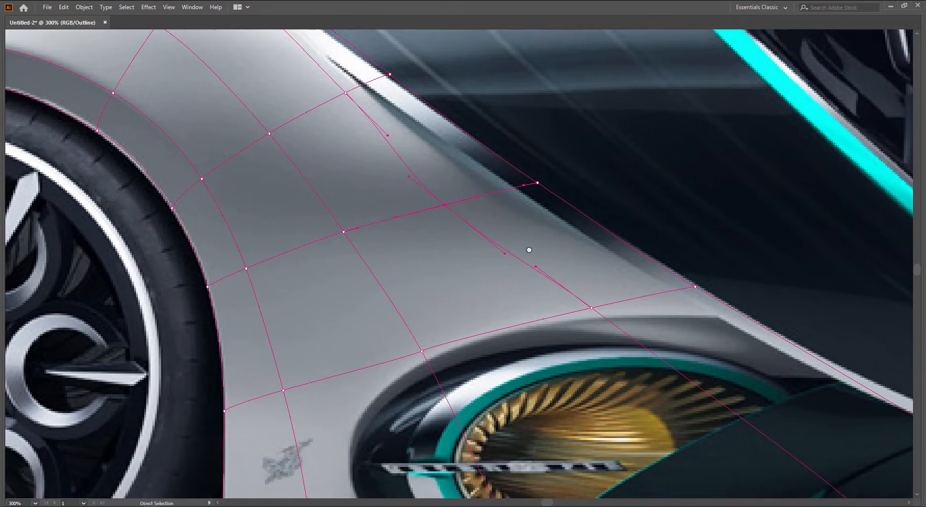
click(592, 309)
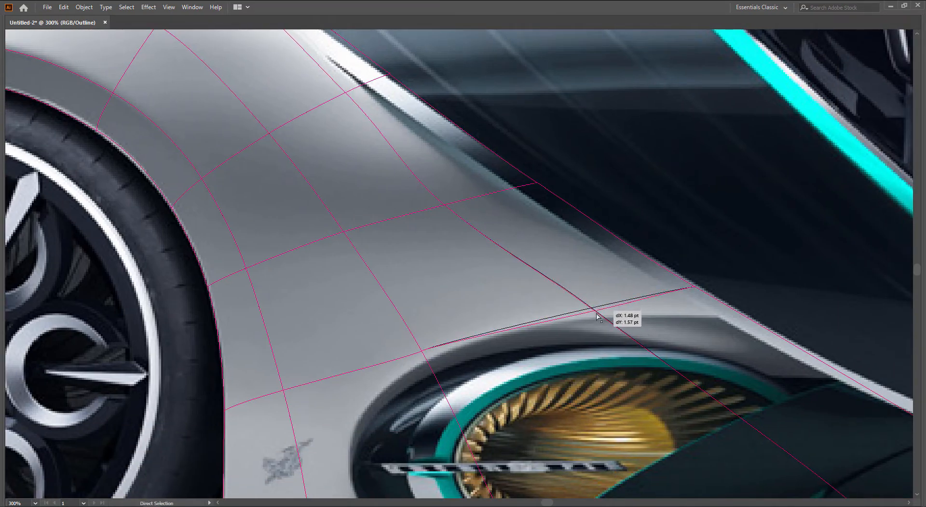
drag(624, 318, 584, 188)
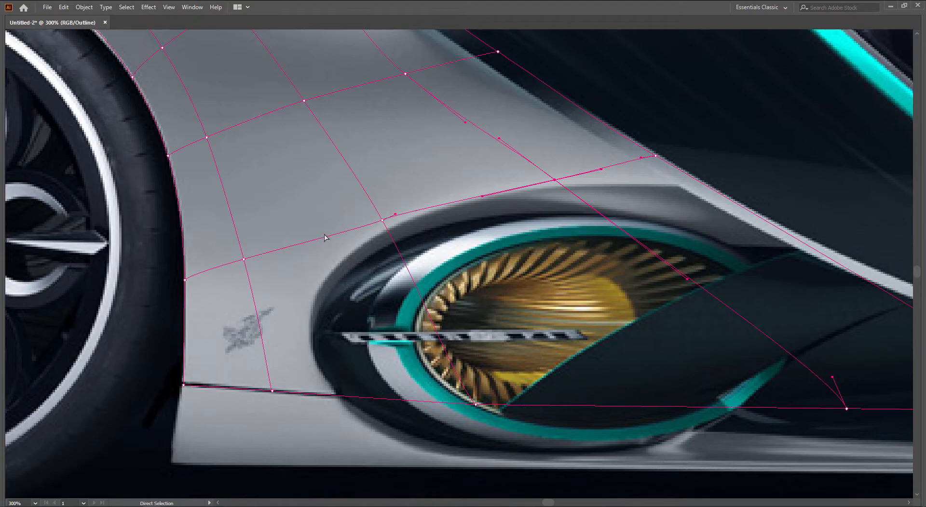
drag(596, 223, 554, 217)
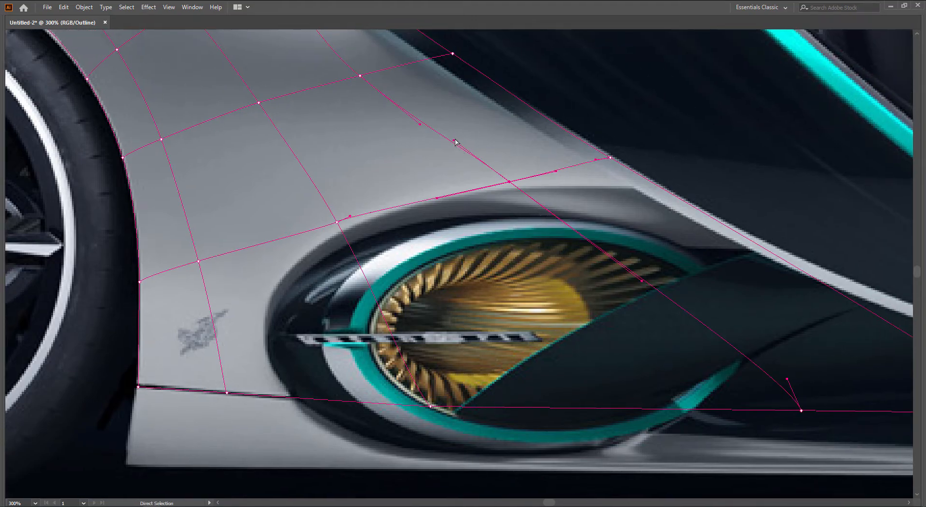
drag(510, 183, 500, 185)
Select the whole fender mesh and examine how its lines fit the reference image
scroll(597, 240, down, 1)
drag(627, 242, 540, 234)
drag(636, 328, 708, 334)
click(718, 337)
key(v)
click(654, 334)
scroll(655, 332, down, 1)
drag(494, 272, 535, 299)
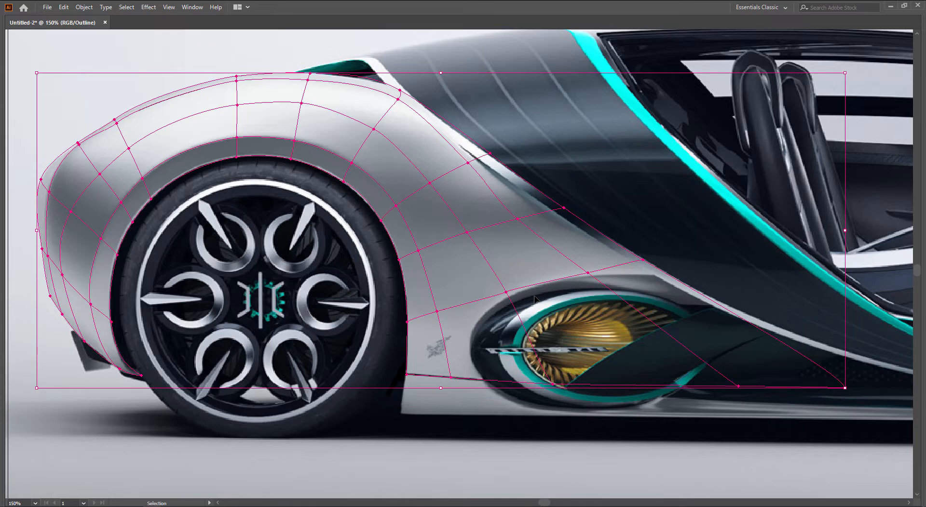
Move the outer mesh line's intersection midway between the white trim and the lamp slightly toward the fender's outer edge
key(a)
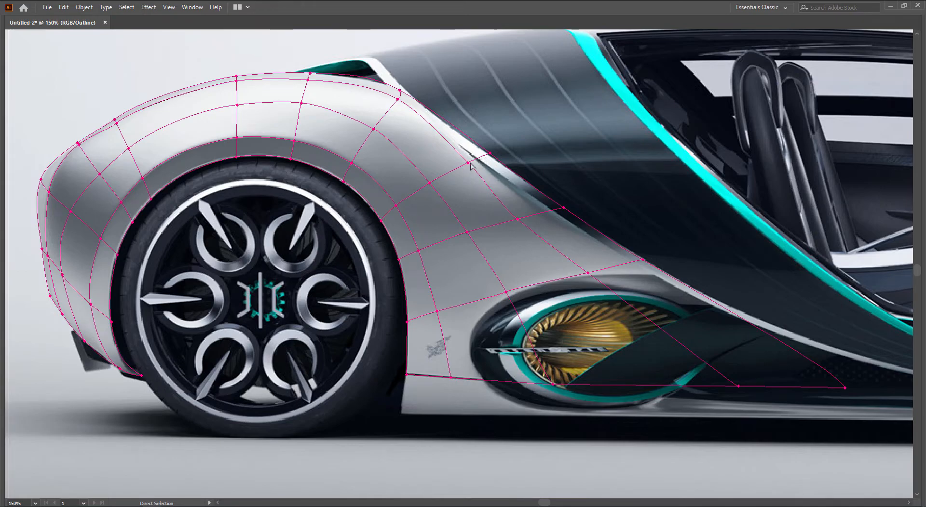
scroll(465, 163, up, 2)
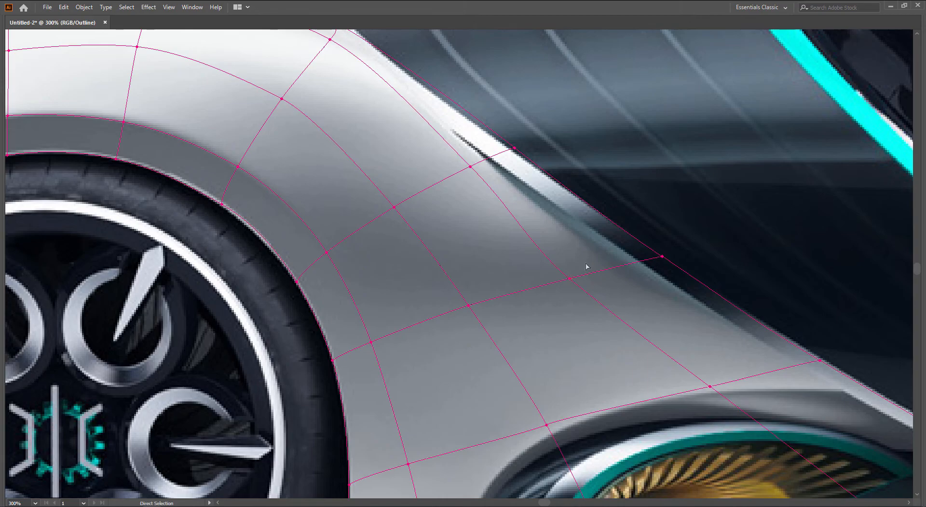
drag(570, 279, 583, 277)
click(570, 302)
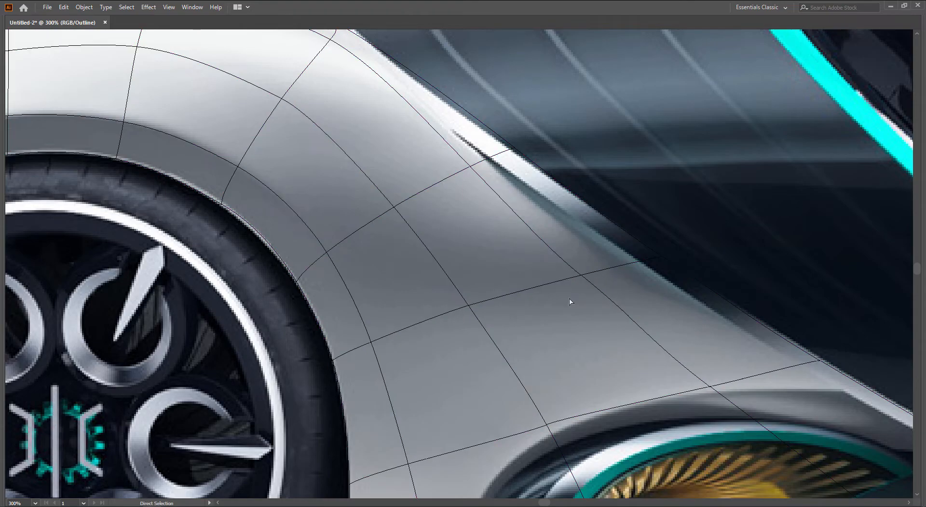
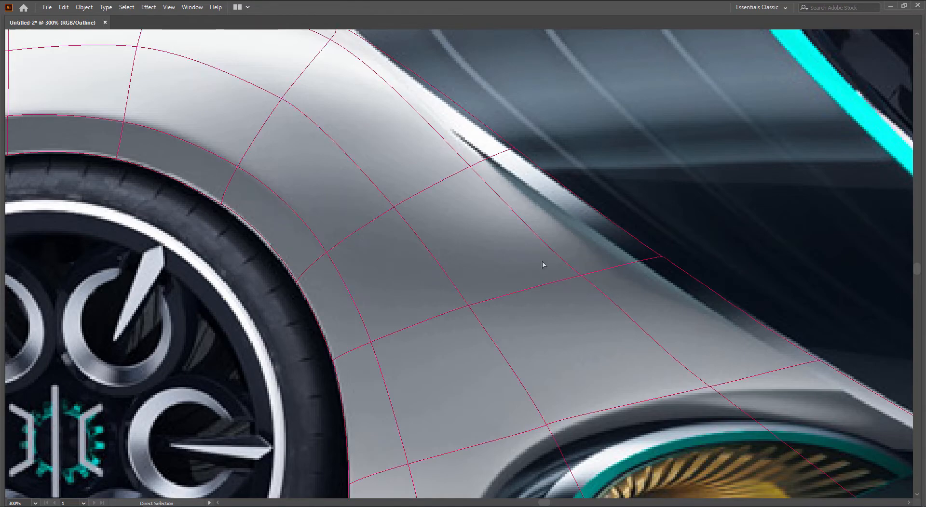
Try to bend the outer mesh line by shifting that intersection's upper handle toward the outer edge
click(571, 288)
drag(546, 247, 554, 246)
key(ctrl+z)
Nudge the same intersection slightly back toward the wheel and deselect the mesh
click(581, 275)
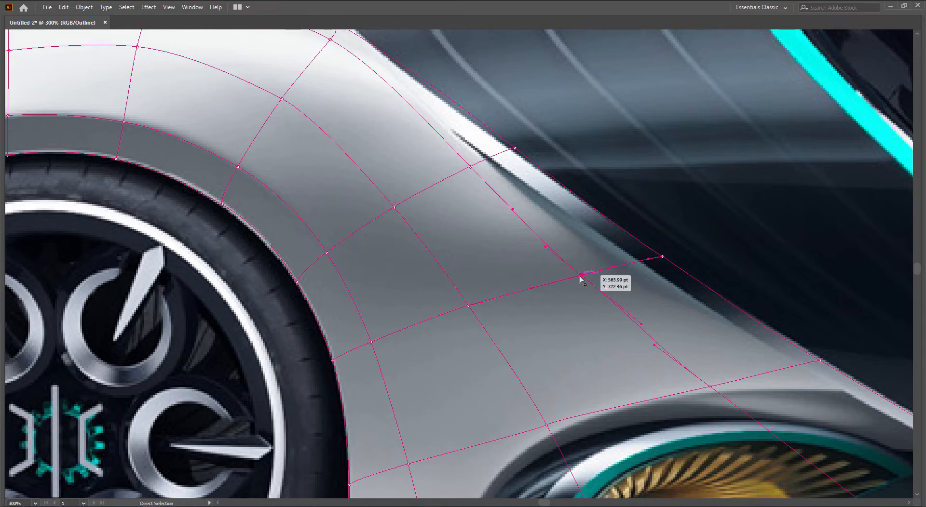
drag(581, 275, 579, 277)
click(567, 300)
scroll(567, 300, down, 1)
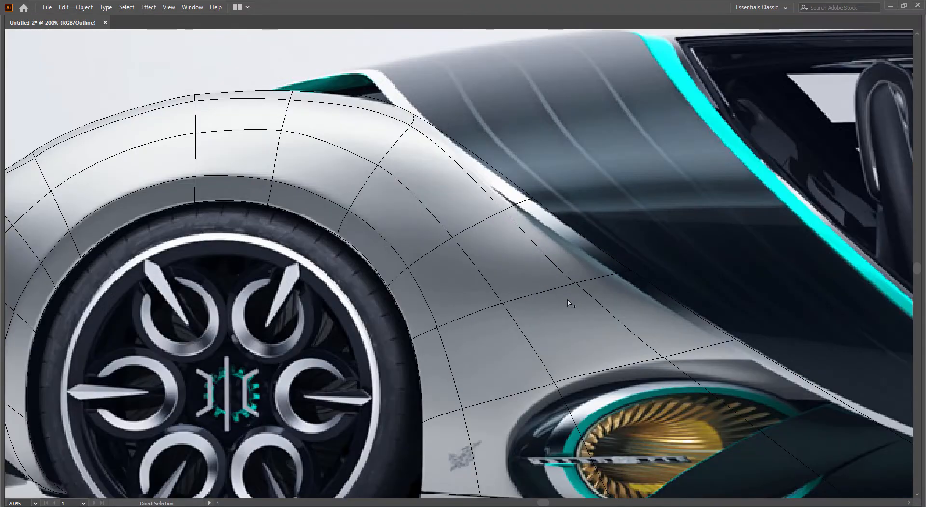
drag(568, 300, 600, 319)
drag(497, 244, 634, 229)
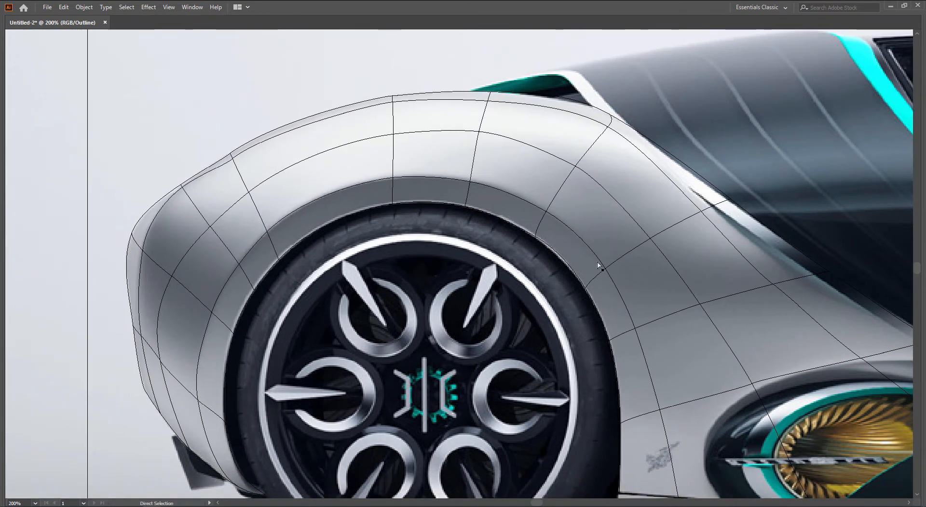
Nudge two intersections of the wheel-arch band line at the rear of the wheel slightly toward the wheel
scroll(223, 304, up, 3)
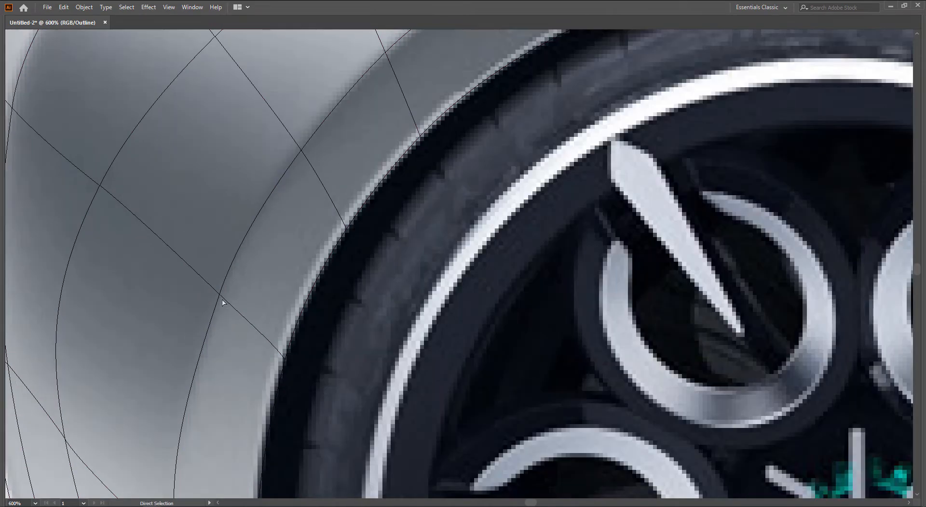
drag(219, 294, 222, 296)
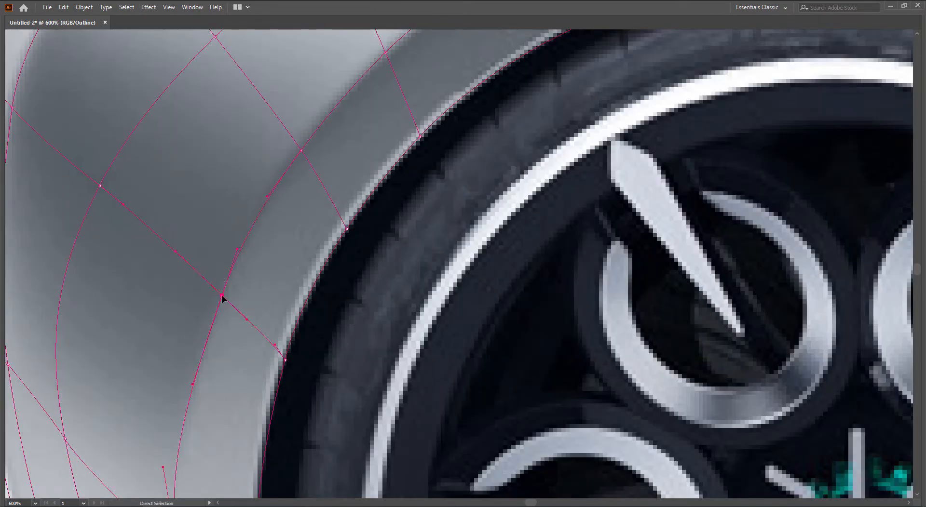
scroll(256, 276, down, 3)
scroll(215, 364, up, 3)
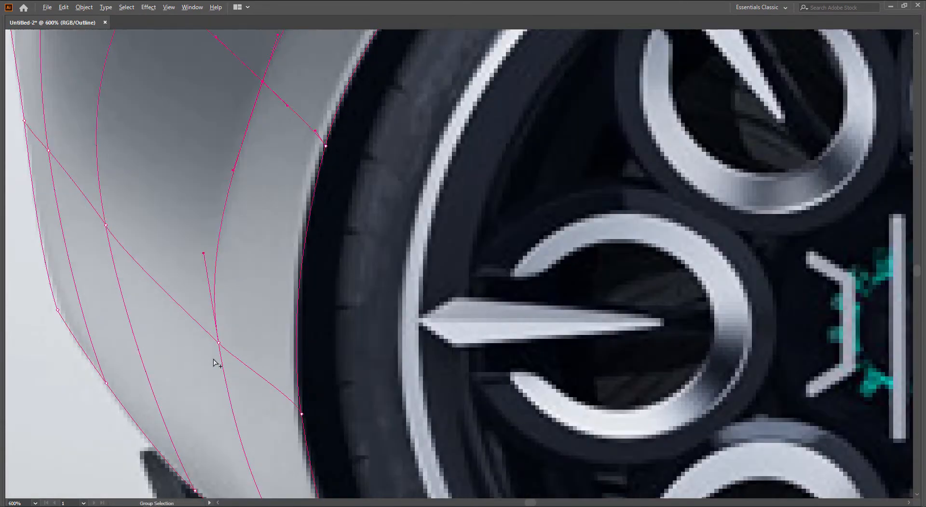
drag(221, 348, 225, 346)
Nudge the band line's end point at the fender's lower tip and adjust its handle along the outer edge
scroll(283, 378, down, 1)
drag(387, 399, 332, 284)
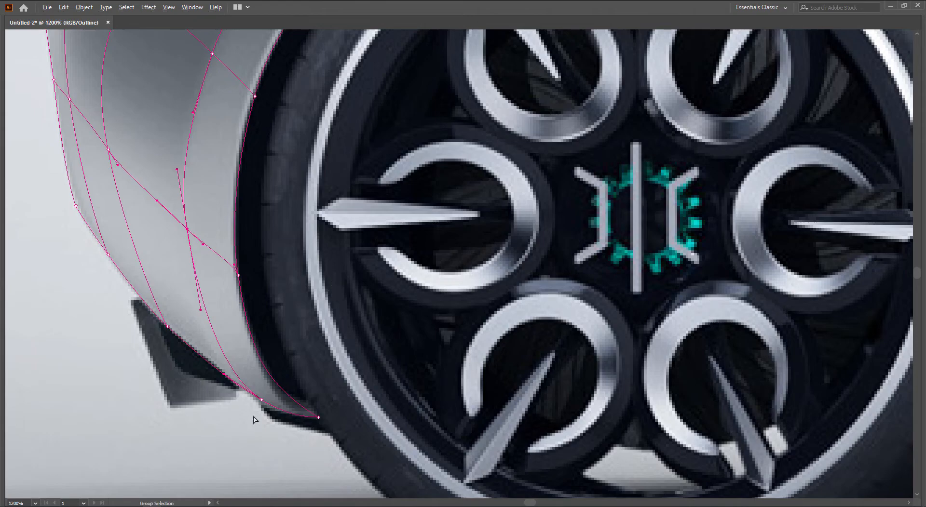
scroll(244, 413, up, 3)
drag(261, 399, 261, 401)
drag(295, 375, 325, 396)
scroll(327, 379, down, 2)
scroll(322, 385, down, 1)
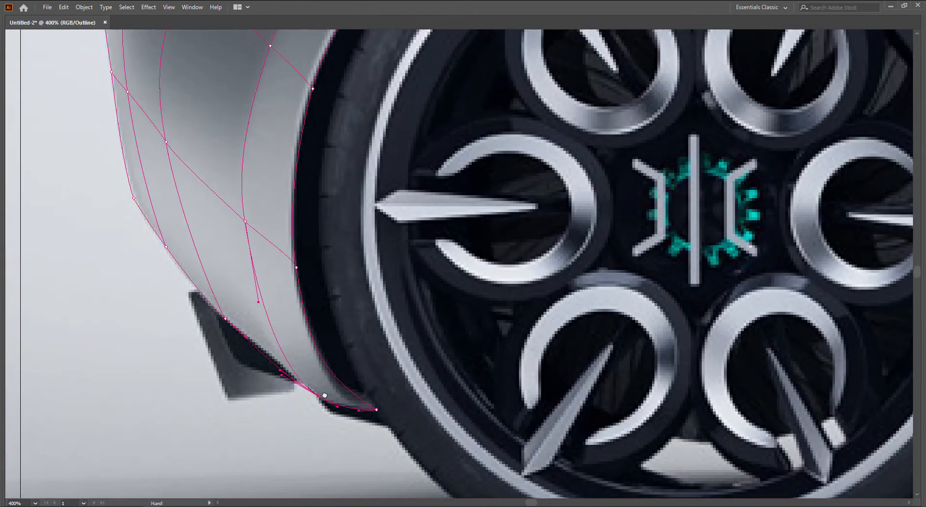
mouse_move(281, 371)
mouse_down()
mouse_move(296, 360)
mouse_move(288, 385)
mouse_move(277, 364)
mouse_up()
click(291, 413)
Add a mesh line across the fender's lower tip with the Mesh tool and shift its wheel-side end toward the tire
click(379, 411)
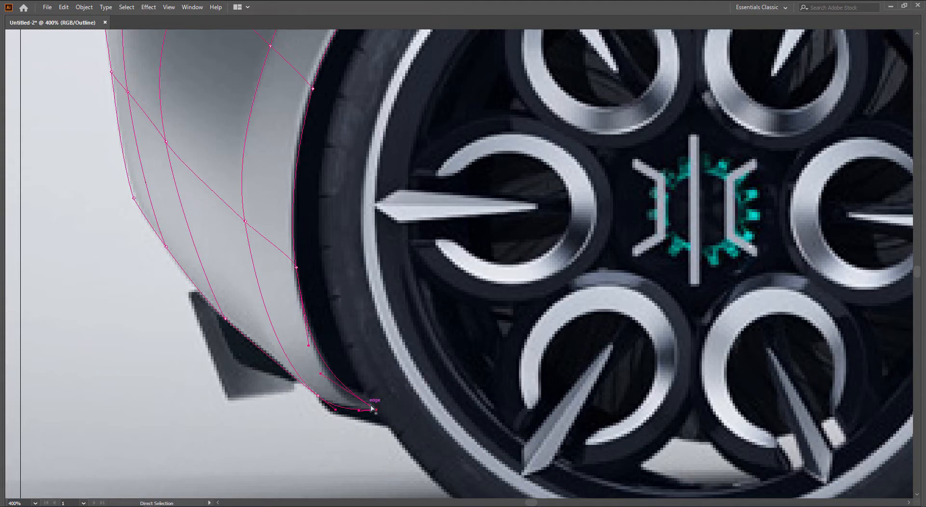
key(u)
click(354, 394)
key(a)
drag(356, 395, 367, 396)
drag(332, 365, 358, 384)
scroll(378, 417, up, 1)
click(405, 415)
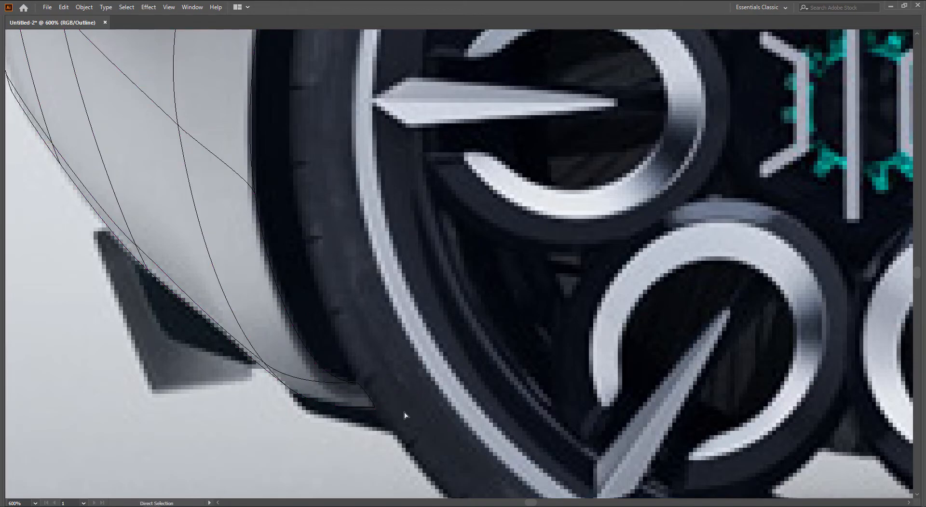
Move the new line's two lower intersections up into the fender, away from the outer edge, and adjust the line's handles
drag(397, 451, 398, 456)
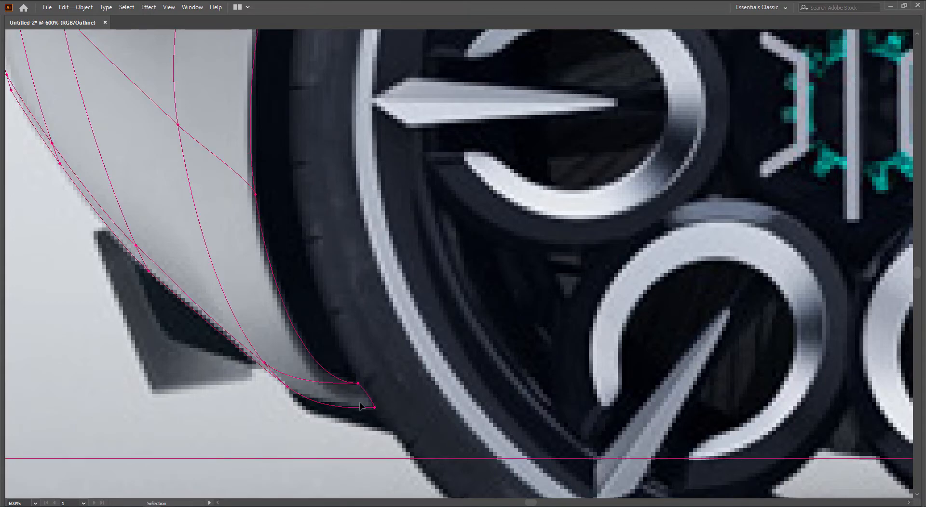
key(a)
drag(266, 367, 249, 327)
drag(195, 263, 202, 267)
drag(211, 280, 312, 312)
drag(237, 277, 220, 239)
drag(338, 350, 324, 327)
drag(292, 282, 307, 301)
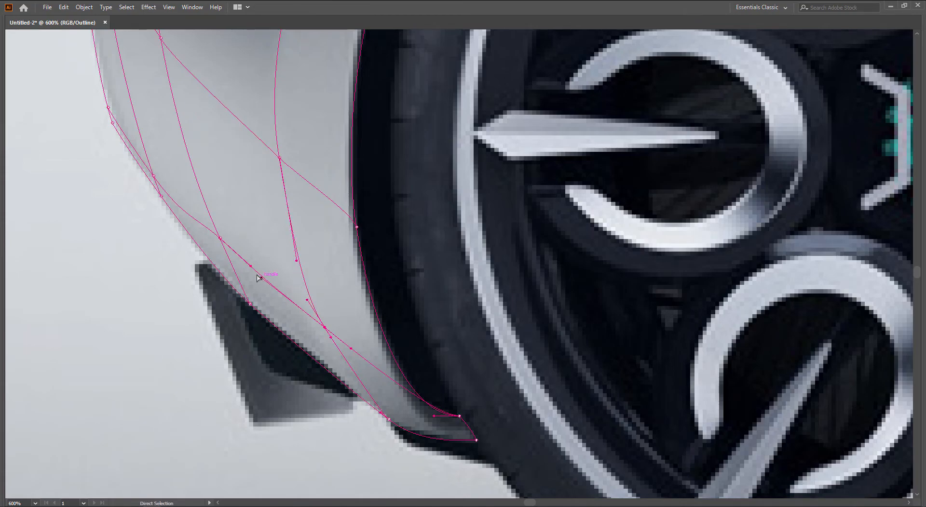
Move the new line's next intersection upward, raise its end point along the fender's rear outer edge, and deselect the mesh
drag(259, 279, 346, 316)
drag(241, 215, 235, 189)
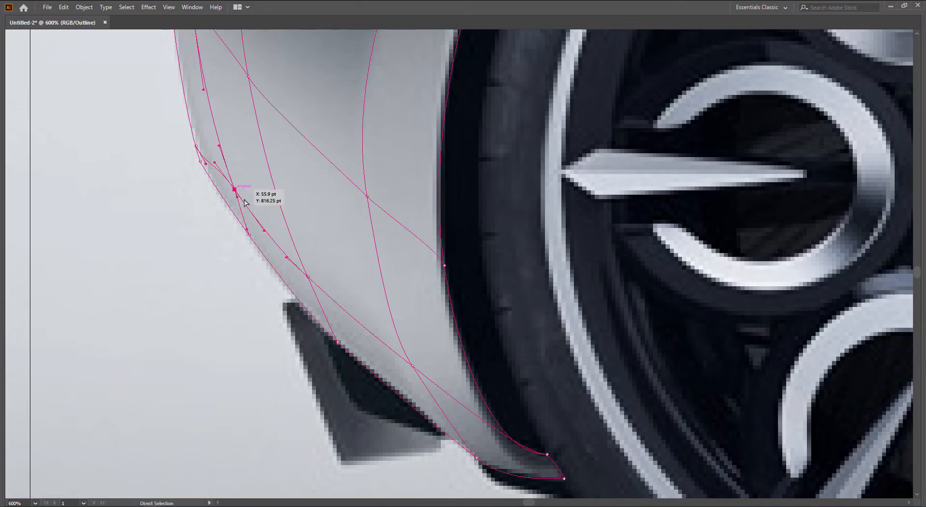
drag(270, 221, 263, 221)
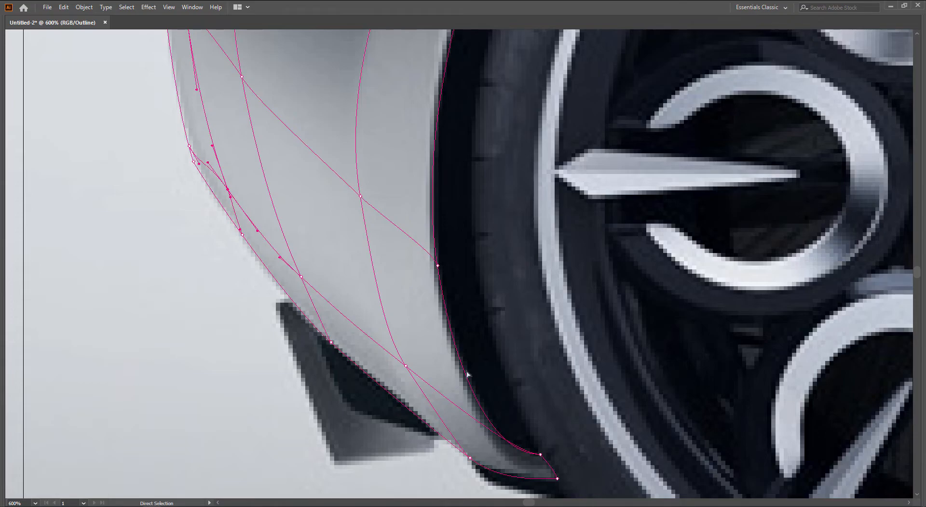
drag(262, 274, 281, 295)
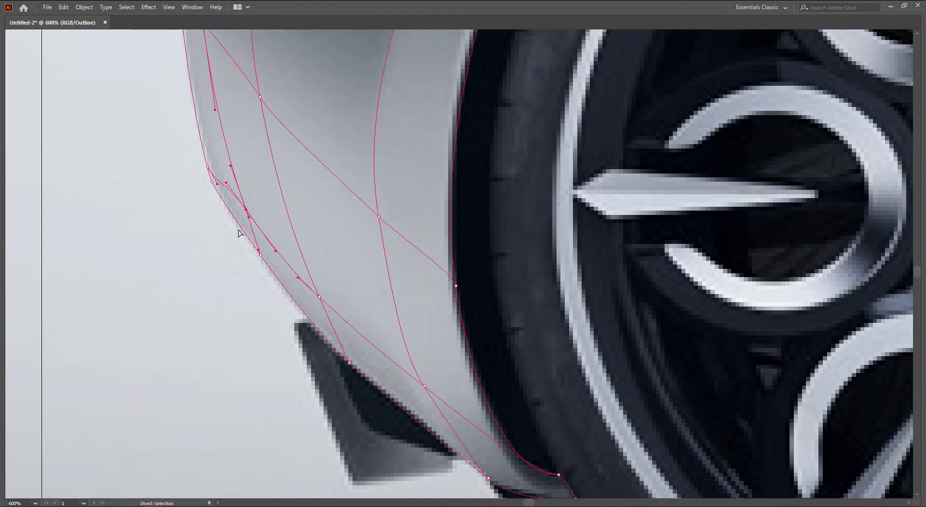
click(208, 166)
drag(207, 165, 205, 146)
click(208, 195)
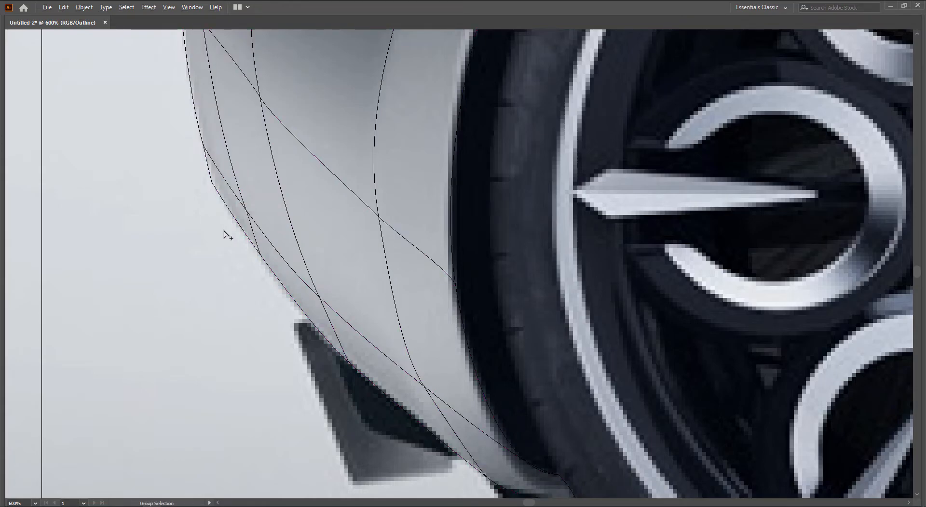
Add a mesh line inside the wheel-arch band, running between the band line and the arch edge, with the Mesh tool
scroll(224, 230, down, 2)
drag(400, 374, 350, 374)
scroll(350, 359, up, 1)
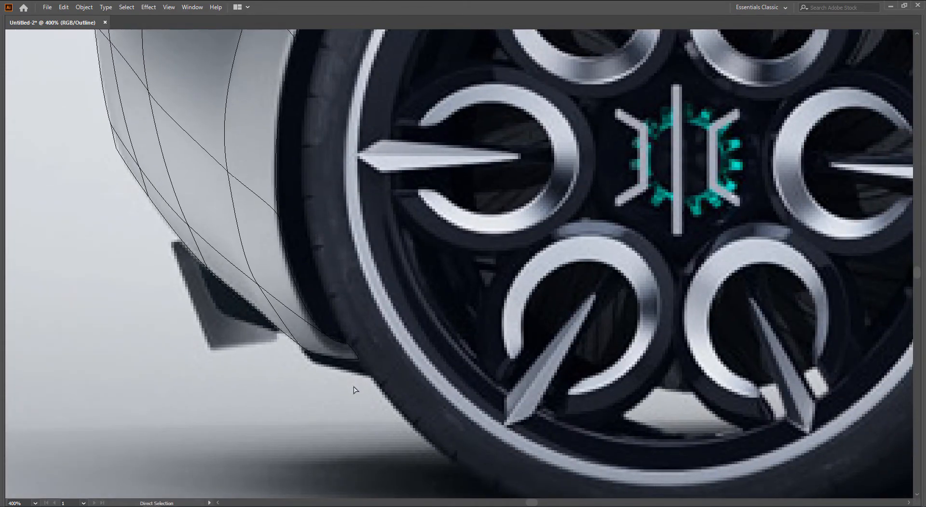
click(302, 298)
click(310, 324)
key(a)
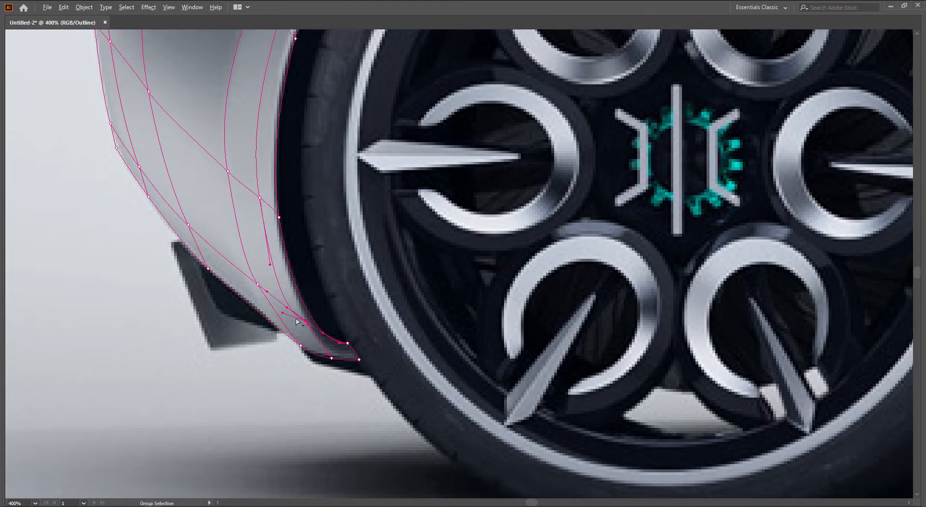
Move the new band line's lower intersection close to the arch edge and bend its handle near the fender's tip
scroll(294, 277, up, 1)
click(260, 215)
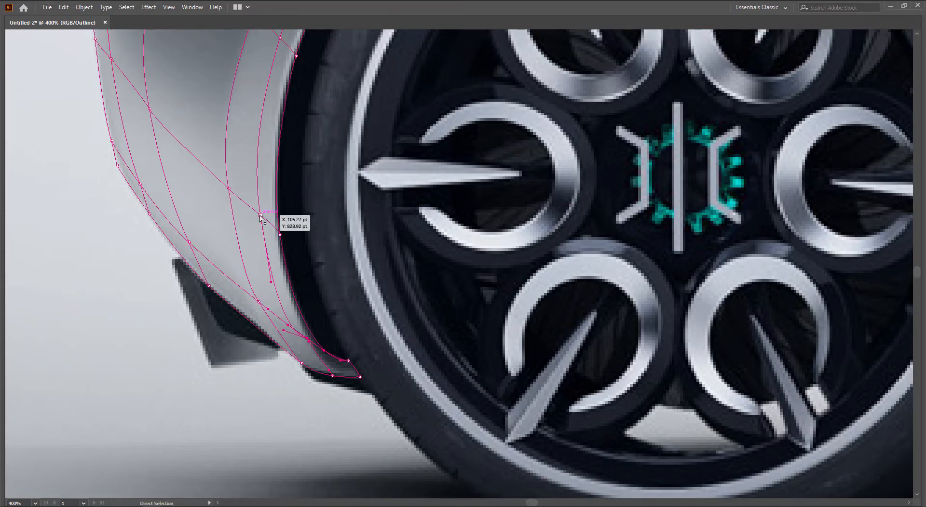
click(261, 215)
drag(260, 215, 272, 220)
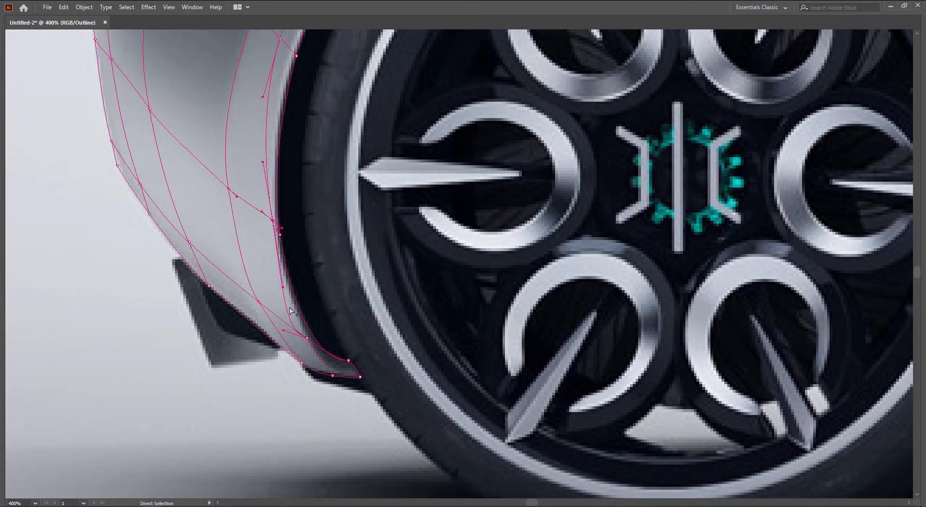
alt+scroll(291, 310, up, 2)
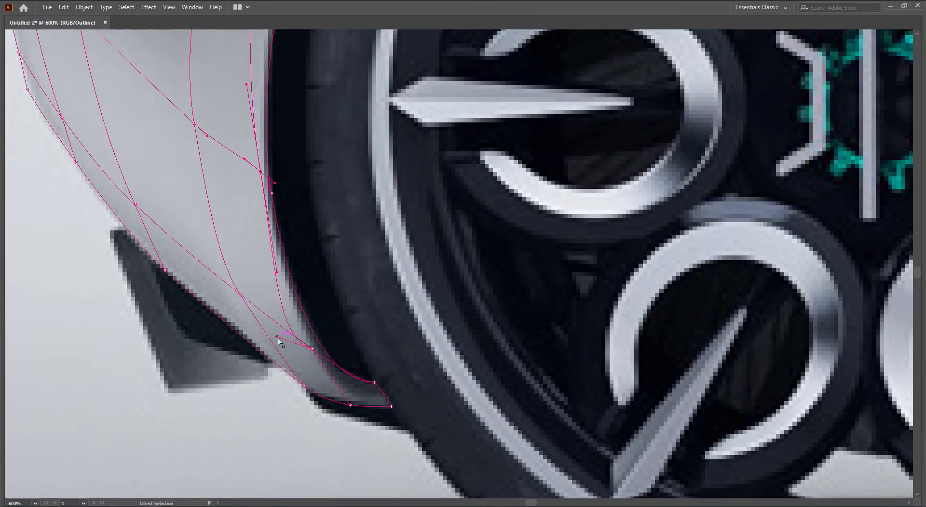
drag(282, 338, 298, 329)
Fit the next intersection up to the inner side of the light arch rim, shortening its handle and raising the adjacent edge anchor
alt+scroll(357, 343, down, 3)
alt+scroll(299, 387, up, 2)
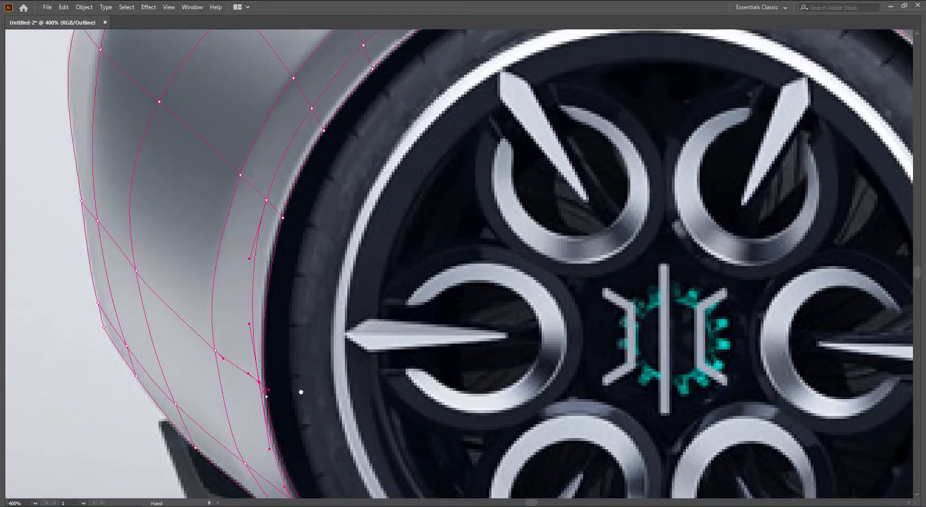
alt+scroll(286, 273, up, 2)
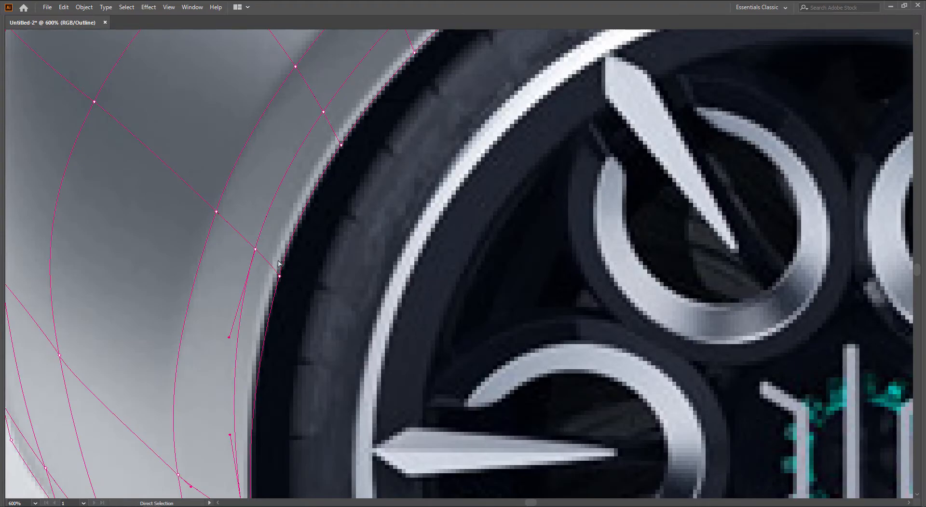
drag(255, 249, 274, 266)
alt+scroll(274, 266, up, 6)
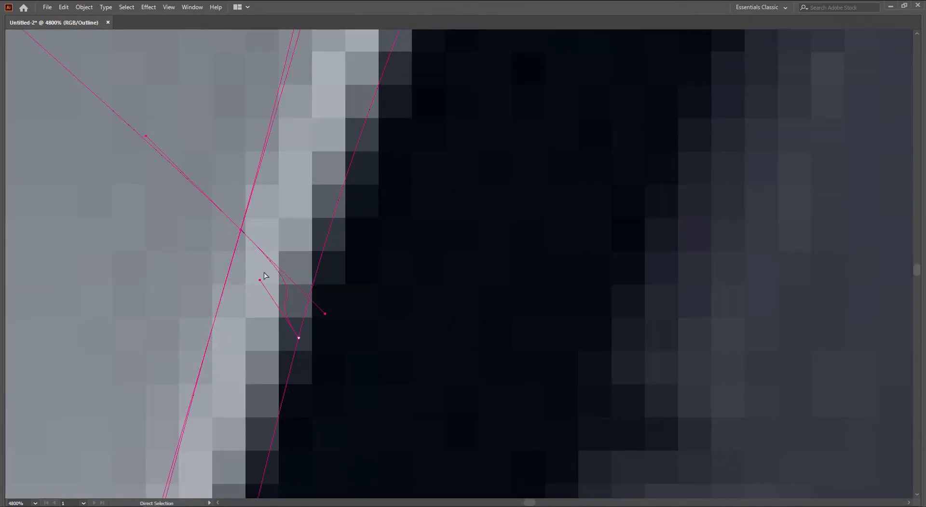
drag(325, 315, 261, 253)
drag(299, 337, 311, 296)
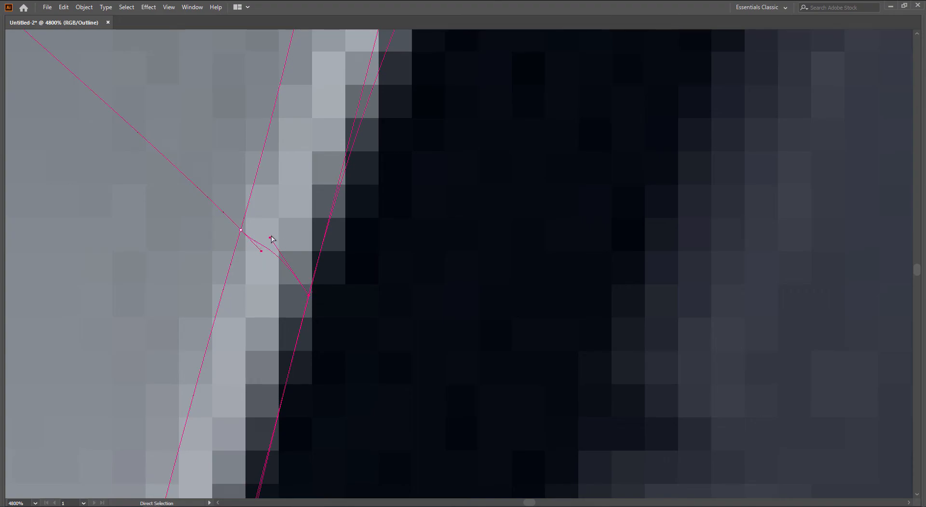
drag(270, 241, 289, 269)
Move the following intersection toward the wheel onto the light rim's inner side and shorten its handle facing the arch edge
scroll(384, 364, down, 2)
scroll(385, 365, down, 2)
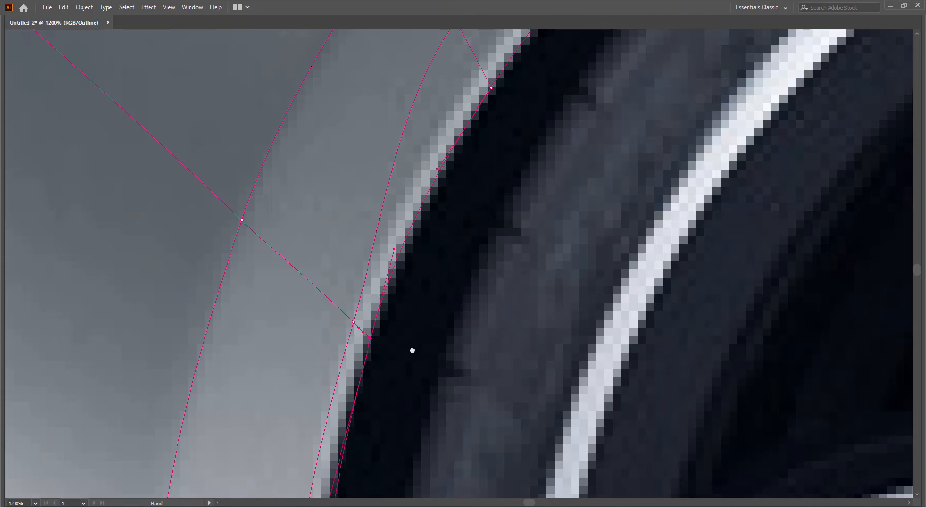
scroll(287, 338, up, 1)
drag(278, 141, 304, 189)
scroll(304, 189, up, 3)
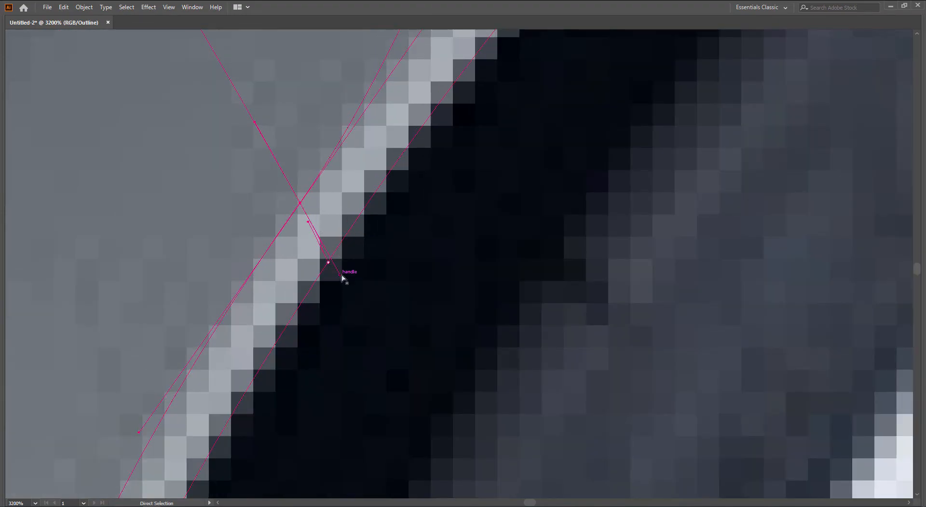
drag(341, 279, 317, 242)
Fit the upper-rear intersection to the light rim, nudging its arch-edge anchor and shortening the handle between them
scroll(361, 275, down, 3)
drag(547, 152, 349, 330)
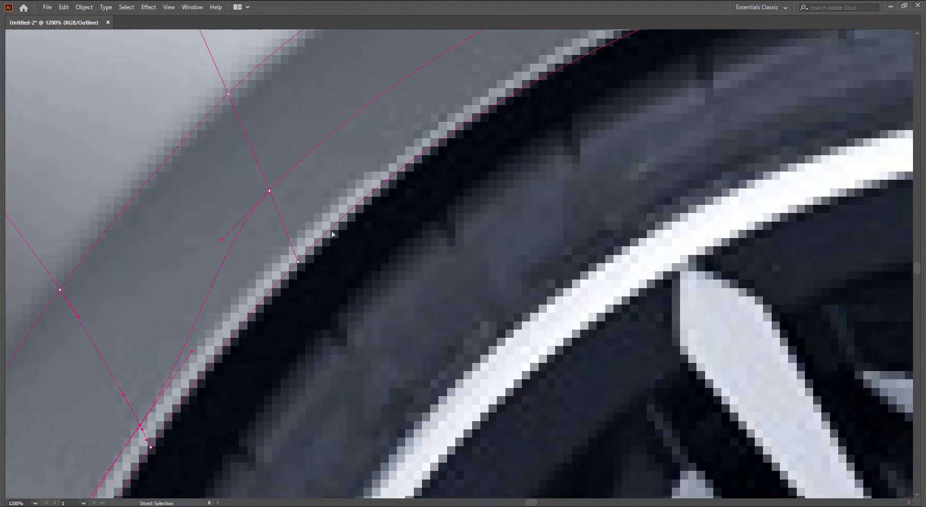
drag(297, 262, 299, 262)
drag(271, 192, 294, 241)
scroll(314, 243, up, 3)
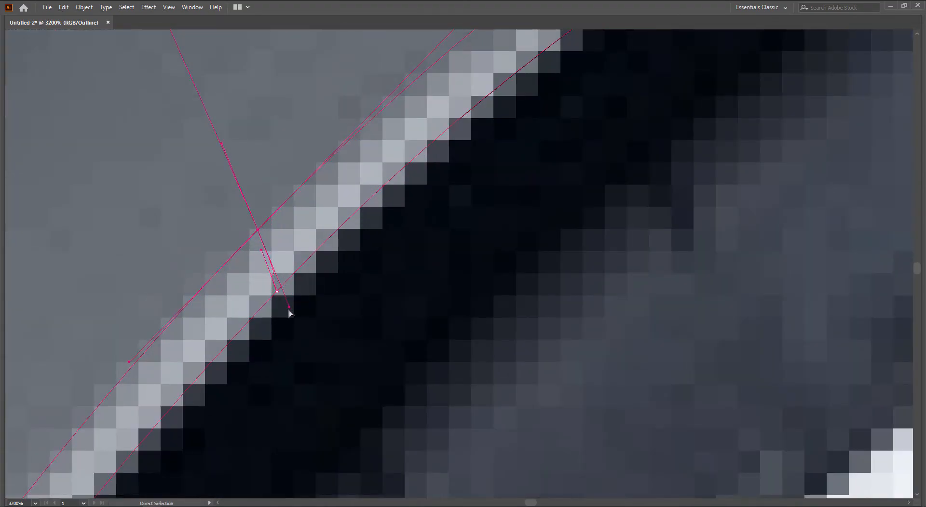
drag(290, 311, 276, 276)
Lower the new line's intersection at the top of the wheel arch to just above the light rim and adjust its handle
scroll(291, 291, down, 2)
key(space)
drag(430, 246, 231, 405)
drag(527, 234, 319, 341)
drag(649, 216, 396, 296)
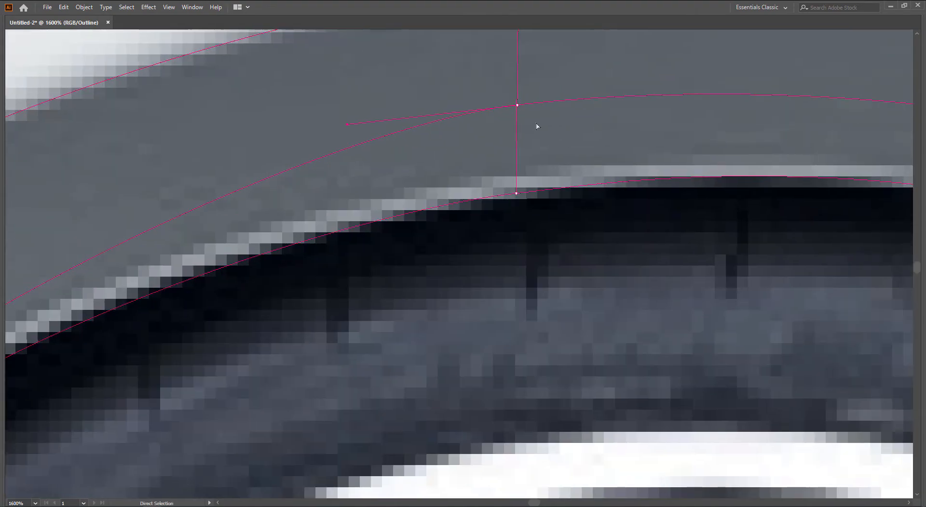
drag(516, 104, 517, 171)
drag(517, 204, 502, 188)
scroll(519, 184, up, 3)
scroll(501, 188, down, 3)
scroll(501, 189, down, 4)
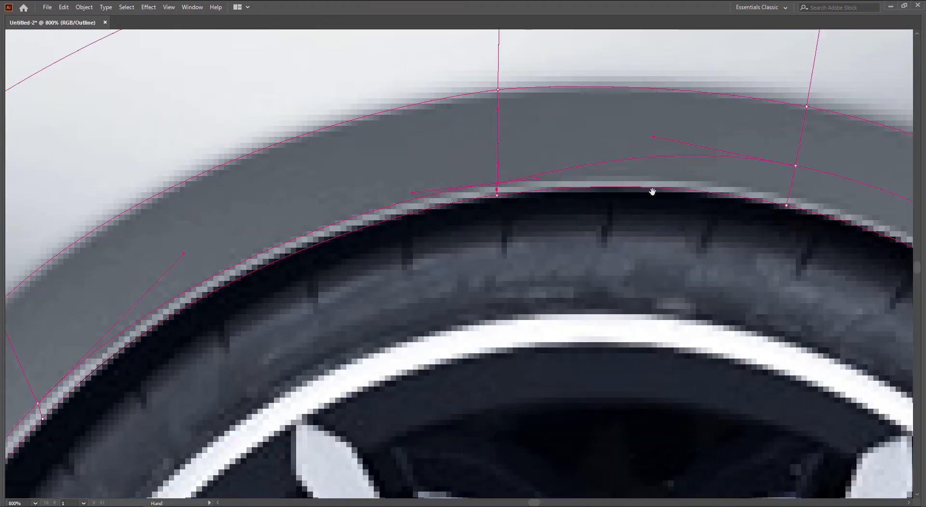
Switch to full-screen view, lower the intersection just forward of the arch's top to the light rim, and shorten the connecting handles
scroll(270, 182, up, 3)
click(409, 142)
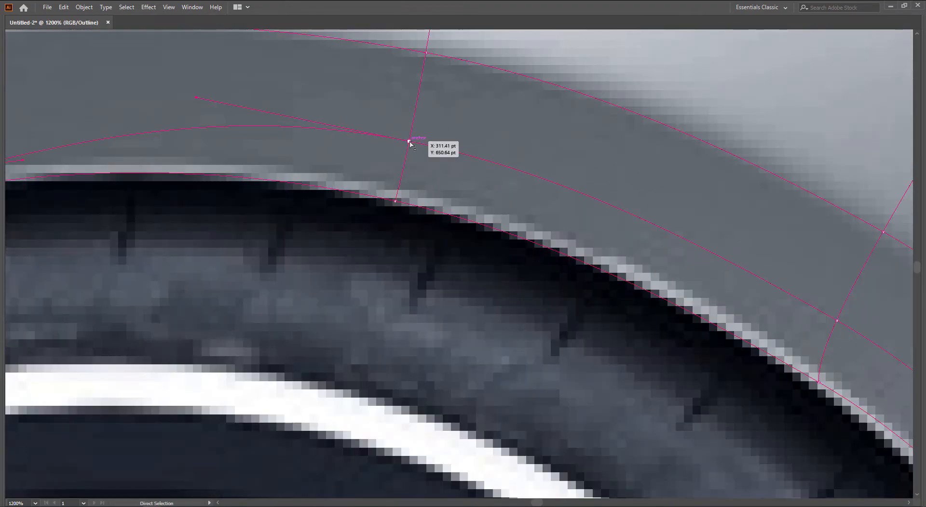
key(f)
key(f)
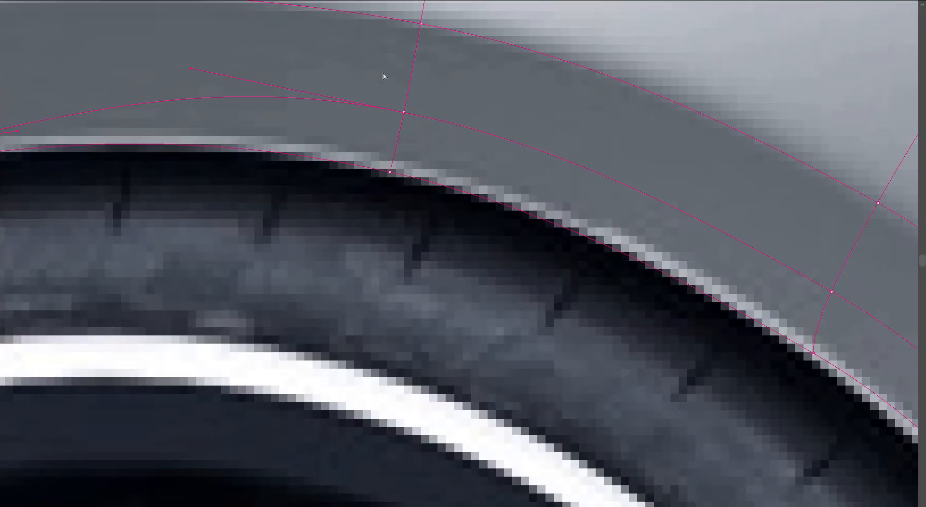
click(403, 114)
drag(407, 119, 397, 155)
scroll(402, 172, up, 4)
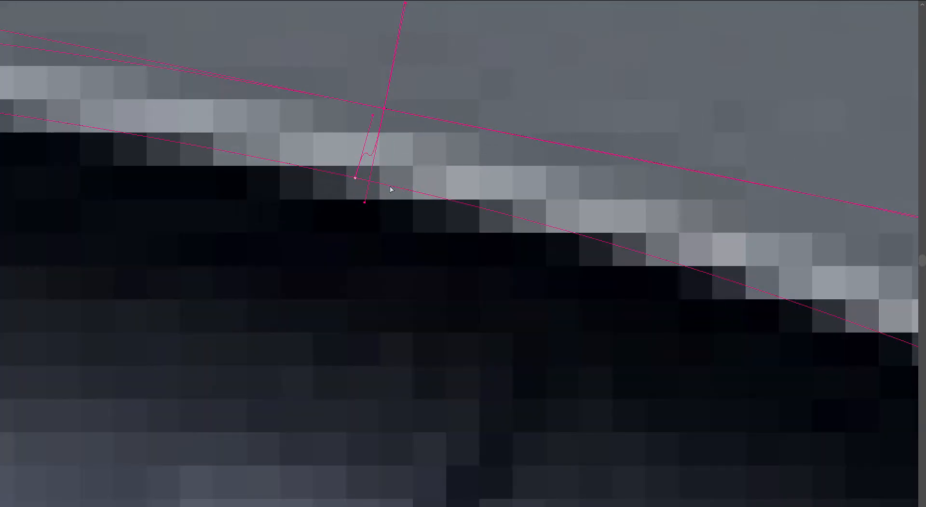
drag(367, 199, 375, 141)
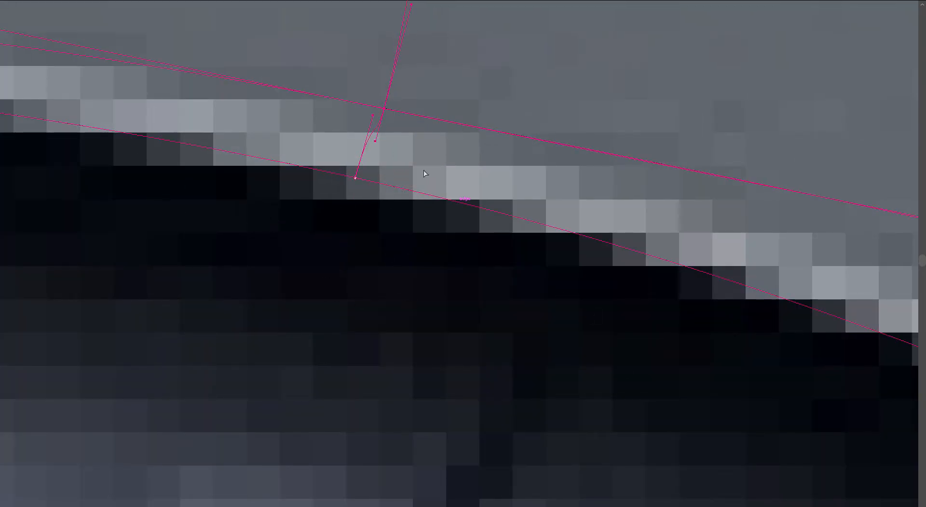
drag(373, 118, 368, 159)
Fit the next mesh line forward of the arch's top: nudge its arch-edge anchor outward and move its intersection to the light rim
scroll(404, 168, down, 2)
scroll(403, 165, down, 3)
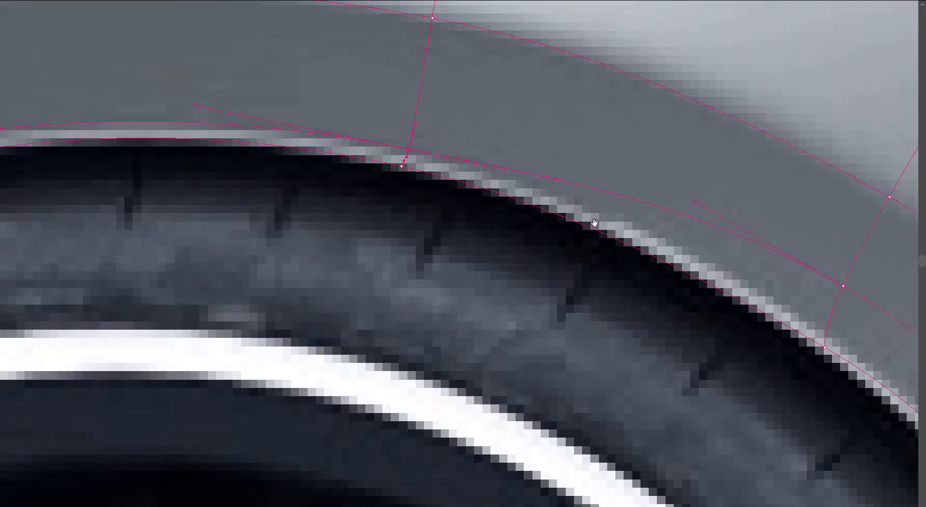
drag(594, 221, 215, 116)
scroll(479, 185, up, 1)
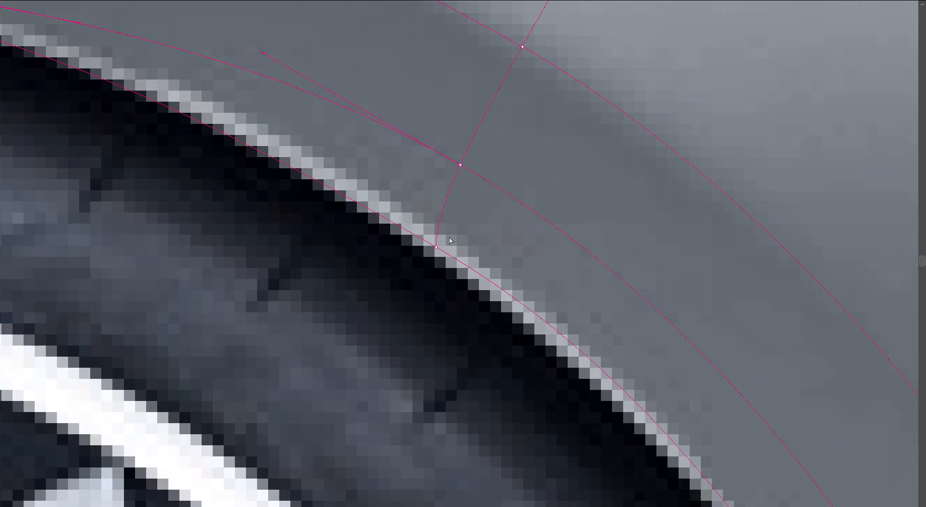
drag(436, 248, 432, 253)
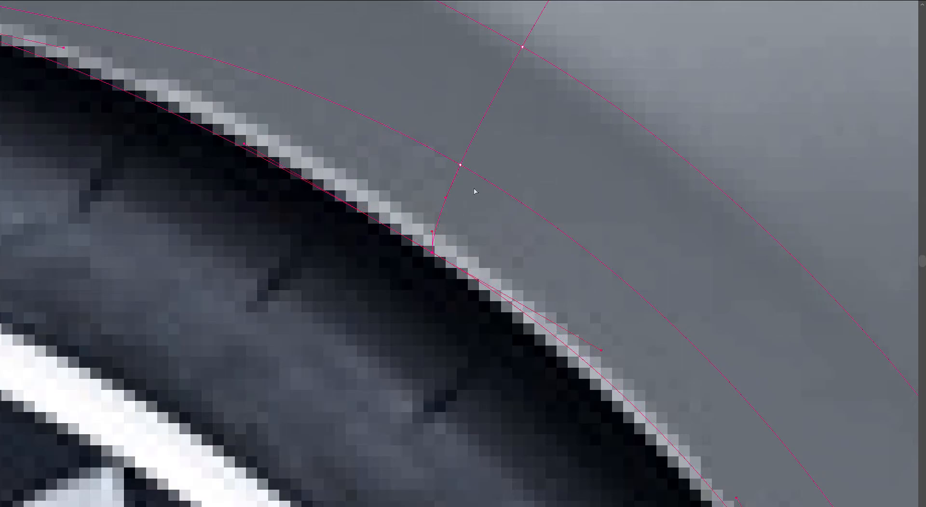
drag(460, 165, 443, 225)
scroll(444, 248, up, 2)
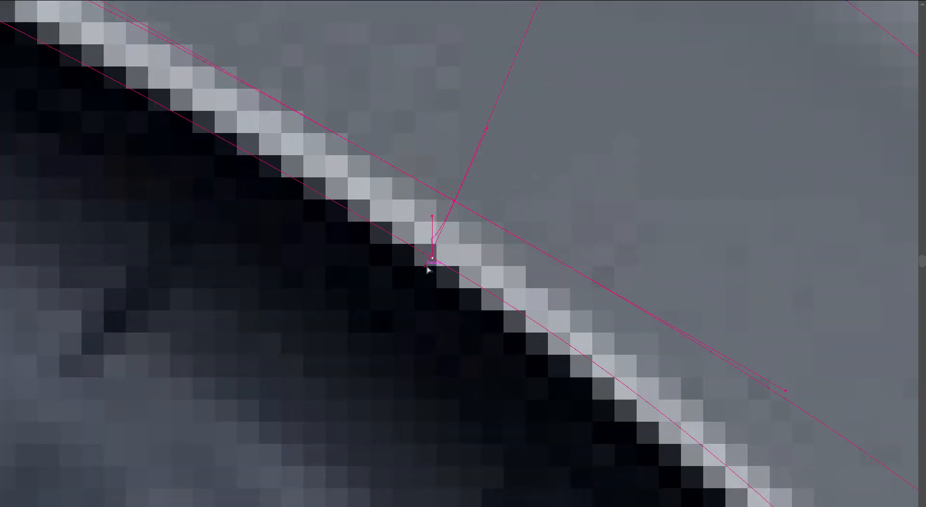
drag(426, 264, 435, 244)
scroll(424, 239, down, 3)
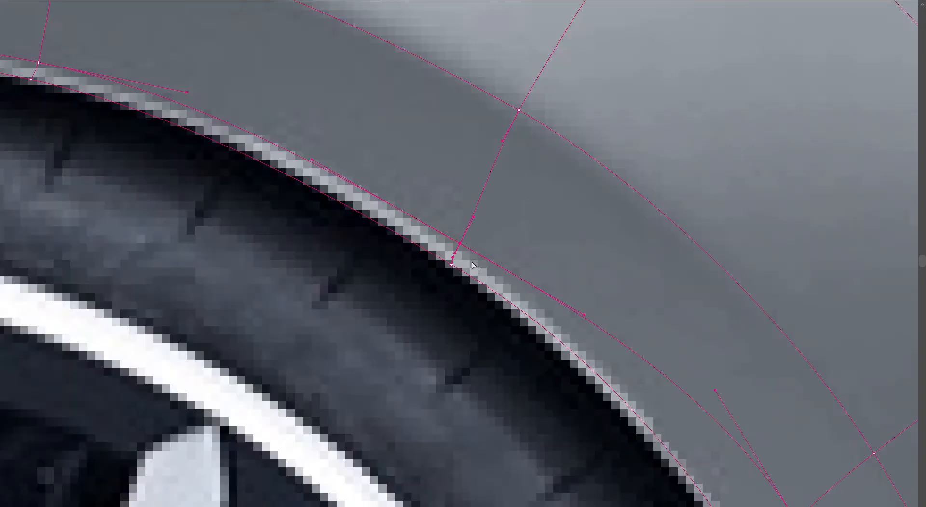
Nudge the following arch-edge anchor onto the dark edge and move its neighbouring intersection down onto the light rim
drag(533, 303, 273, 137)
drag(458, 315, 404, 187)
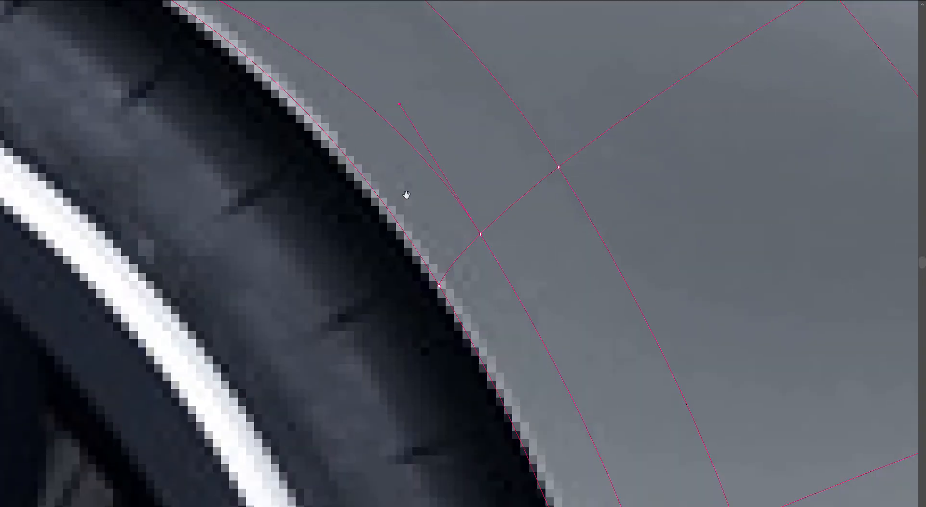
drag(439, 286, 435, 288)
scroll(433, 289, up, 1)
drag(490, 219, 390, 314)
scroll(444, 279, up, 2)
scroll(445, 279, up, 1)
drag(334, 352, 419, 265)
scroll(491, 313, down, 6)
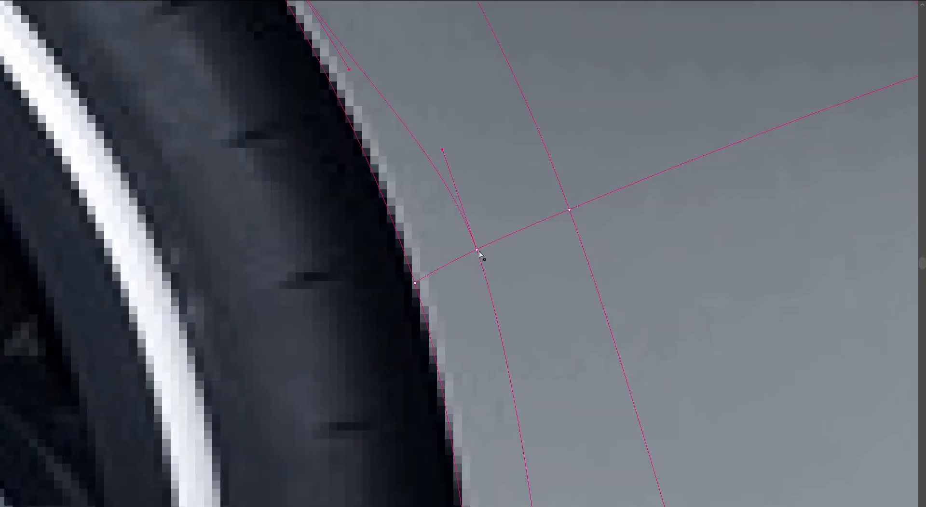
Move the intersection on the next line down the arch's front side onto the light rim and shorten its connecting handles
drag(476, 250, 427, 274)
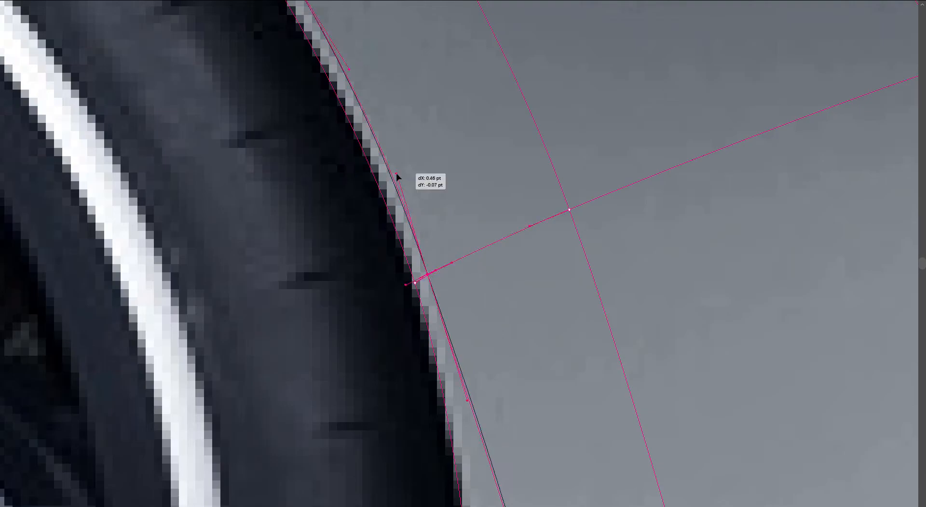
scroll(437, 282, up, 2)
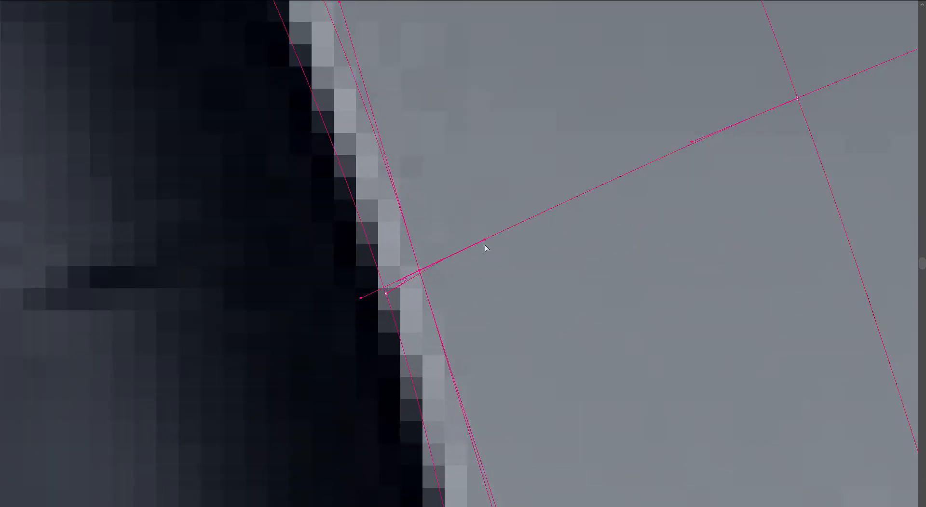
drag(485, 240, 477, 292)
drag(441, 261, 397, 286)
drag(359, 251, 410, 276)
scroll(434, 313, down, 2)
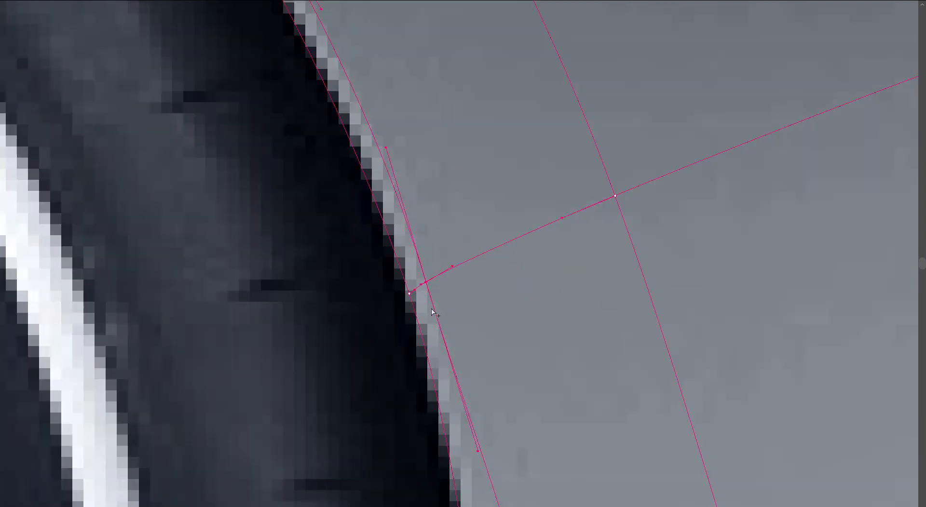
Move the intersection on the lower mesh line above the fender emblem toward the tyre, close to the arch edge
drag(551, 383, 495, 98)
scroll(543, 264, down, 1)
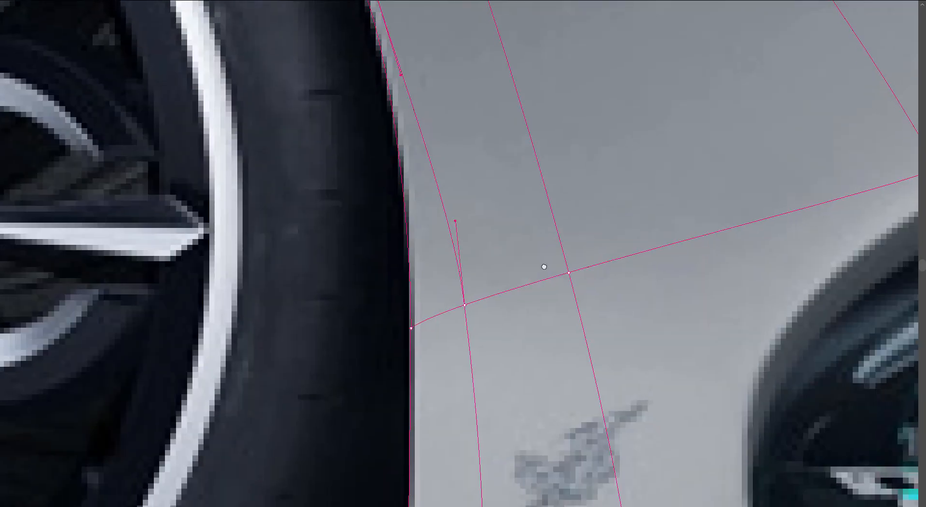
drag(488, 326, 490, 181)
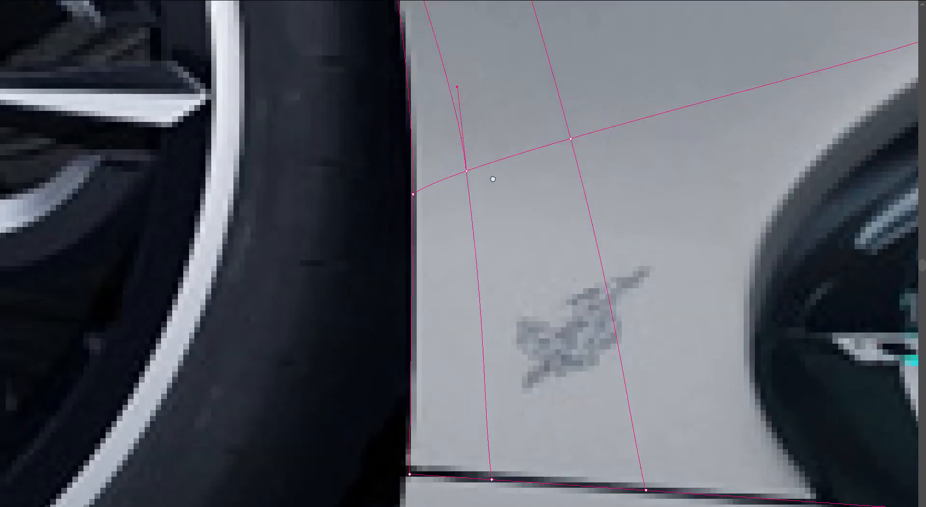
scroll(462, 313, down, 1)
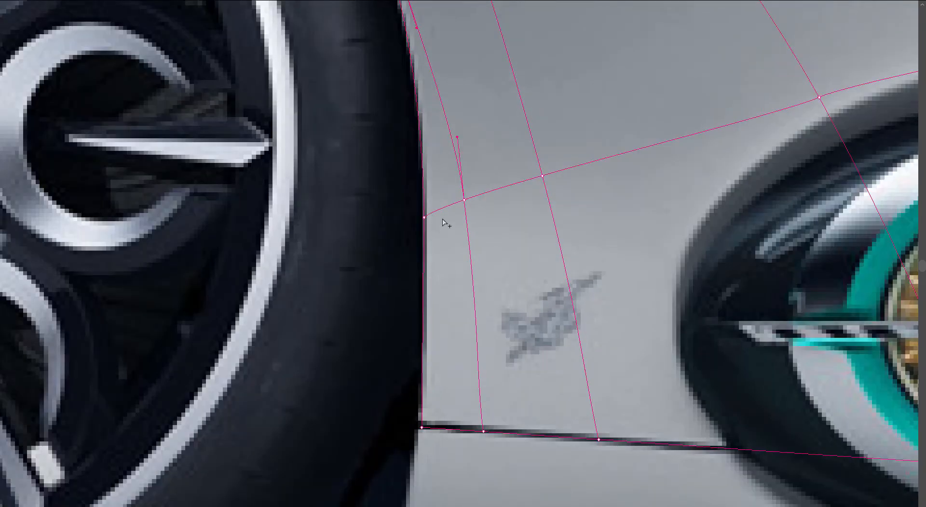
scroll(443, 221, up, 2)
scroll(481, 231, up, 1)
click(488, 195)
drag(488, 198, 407, 263)
Fine-tune the moved intersection and shorten the handle between it and the arch edge
scroll(415, 236, up, 1)
click(434, 223)
scroll(432, 230, up, 1)
drag(422, 214, 404, 225)
drag(385, 284, 494, 371)
scroll(466, 239, down, 2)
scroll(490, 292, down, 1)
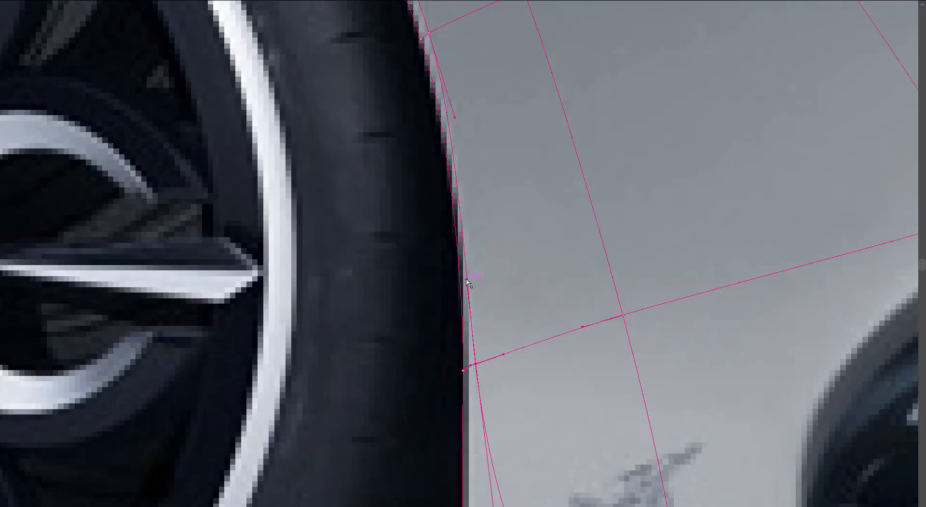
Adjust the upward handles of that intersection and its arch-edge anchor so both curves follow the thin rim
drag(467, 281, 473, 248)
click(569, 276)
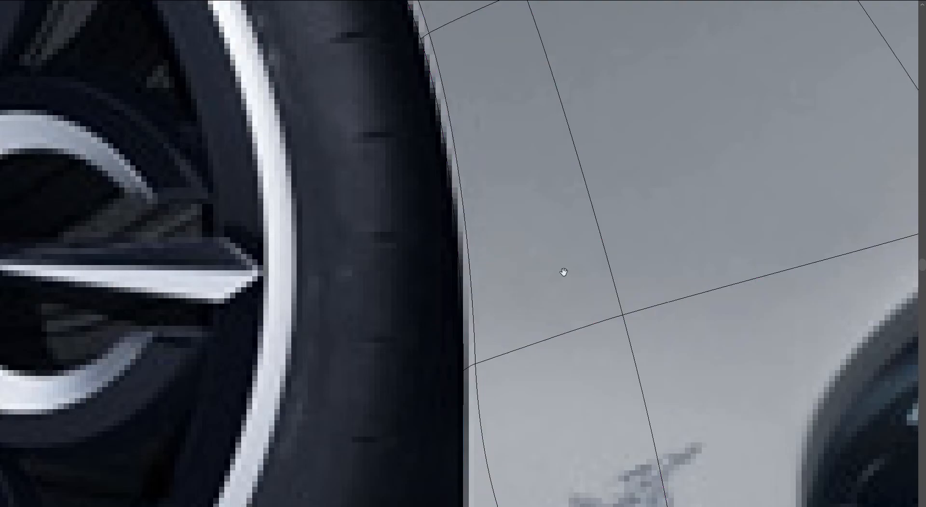
click(463, 371)
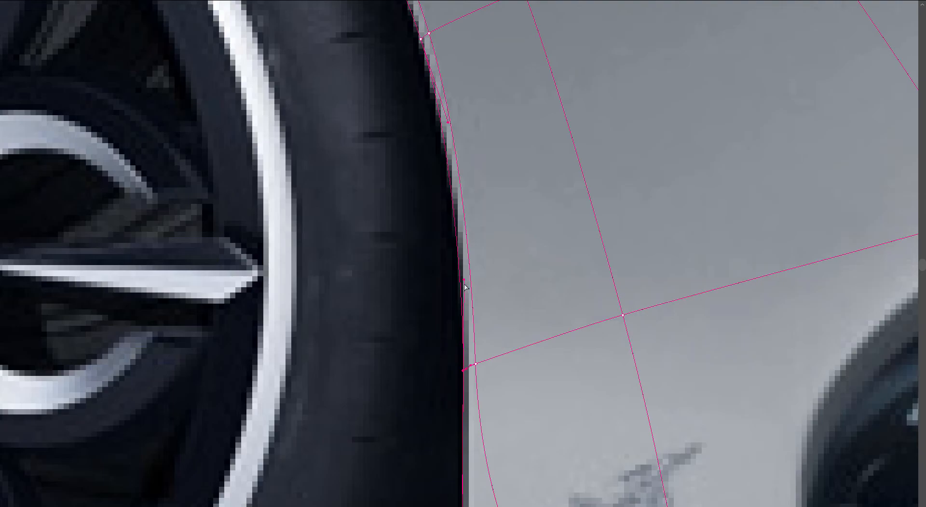
drag(466, 281, 464, 272)
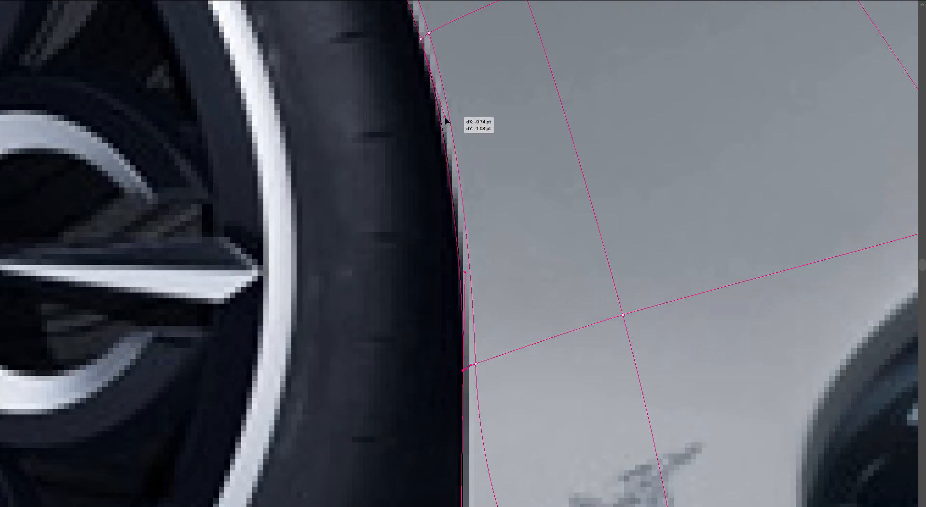
Check the rim curves along the arch's front side and select the arch-edge anchor on its upper mesh line
scroll(501, 192, down, 1)
drag(514, 205, 579, 387)
drag(444, 116, 528, 276)
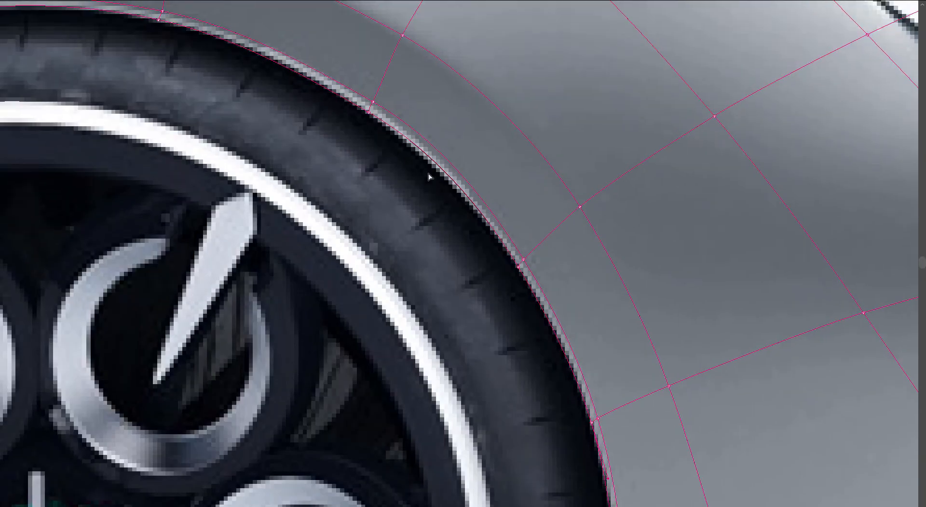
scroll(416, 159, up, 1)
click(351, 99)
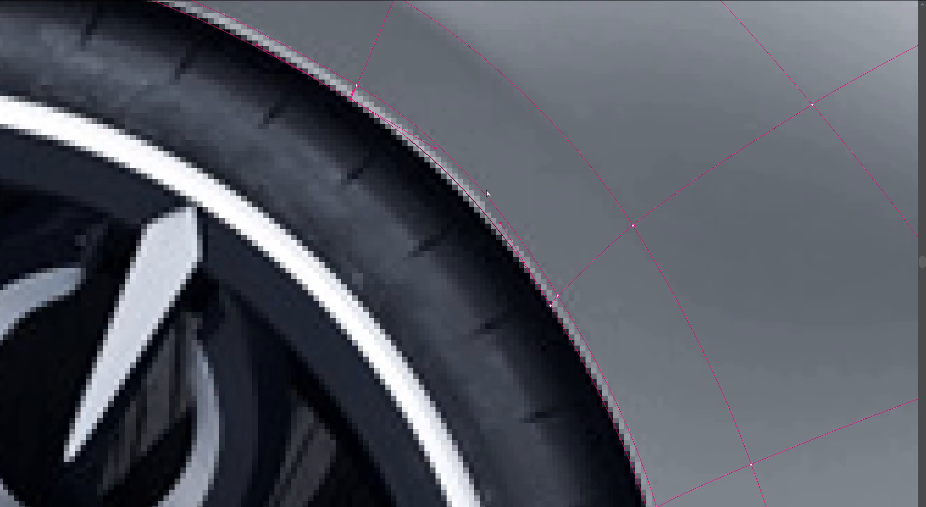
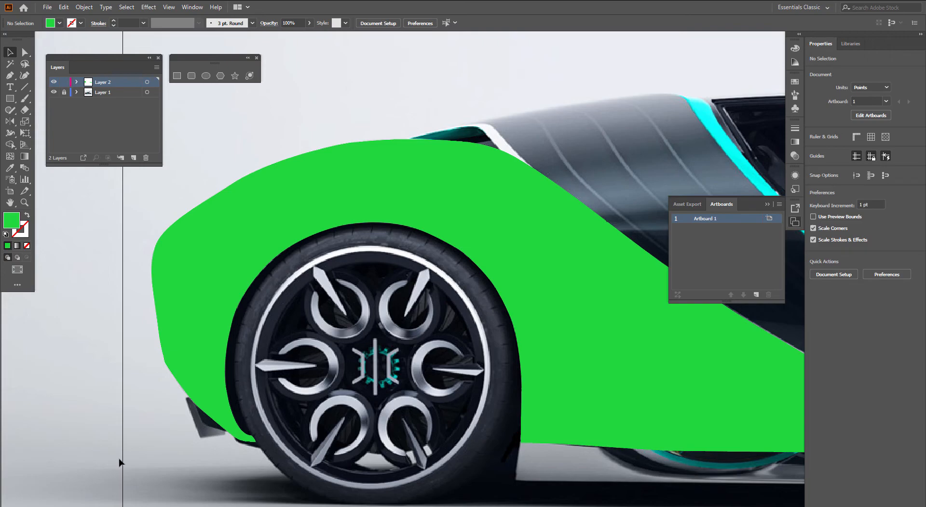
Switch Layer 2 to outline view and move the inner intersection on the upper-rear shoulder closer to the fender's outer edge
click(53, 82)
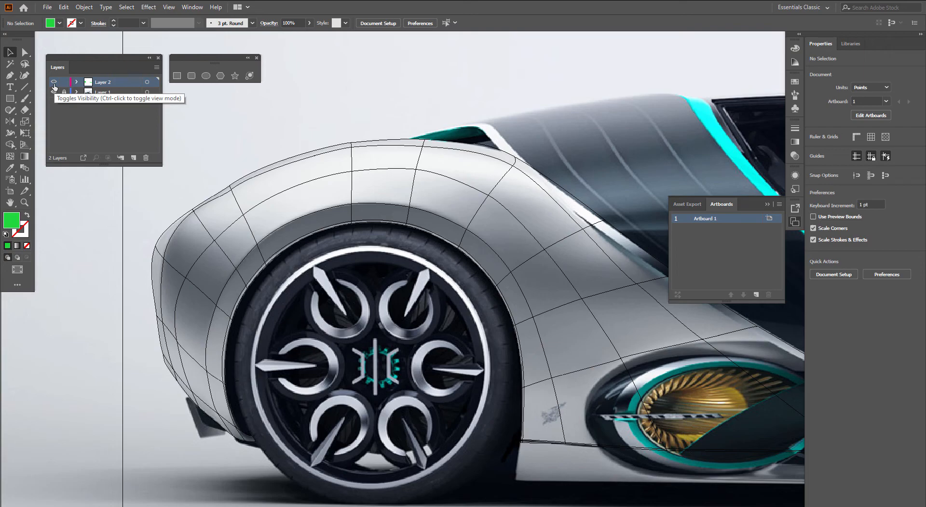
key(z)
click(235, 195)
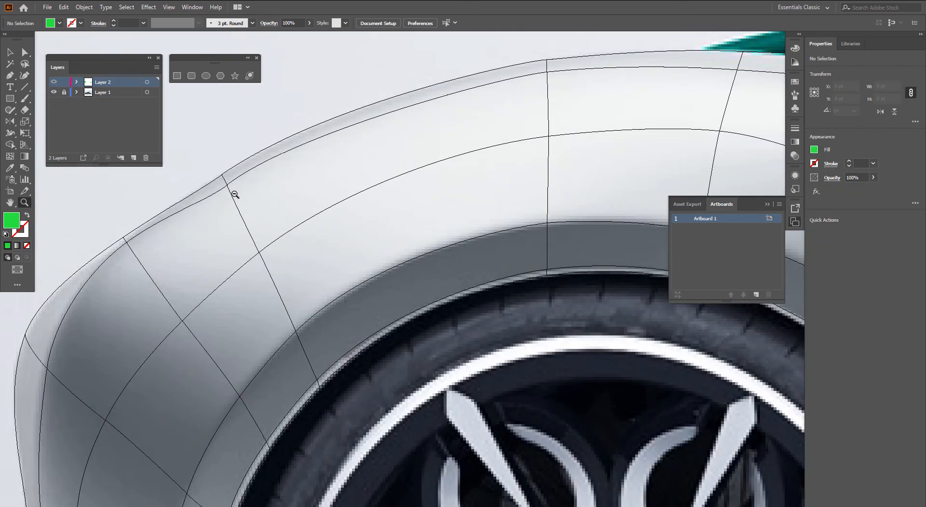
key(a)
scroll(228, 192, up, 1)
click(227, 181)
drag(228, 204, 292, 175)
click(308, 198)
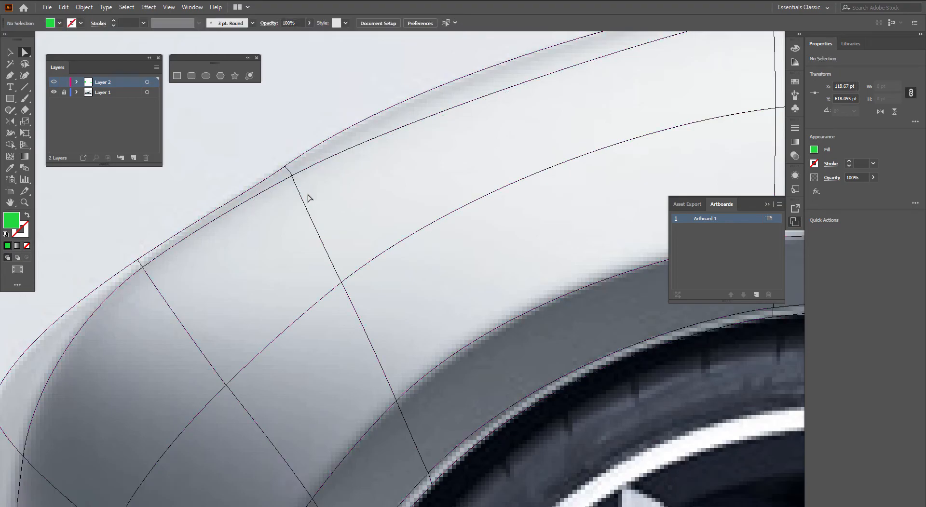
Adjust the outer-edge anchor of the same mesh line on the upper-rear shoulder and clear the selection
scroll(288, 169, up, 5)
drag(286, 116, 359, 155)
scroll(359, 155, down, 1)
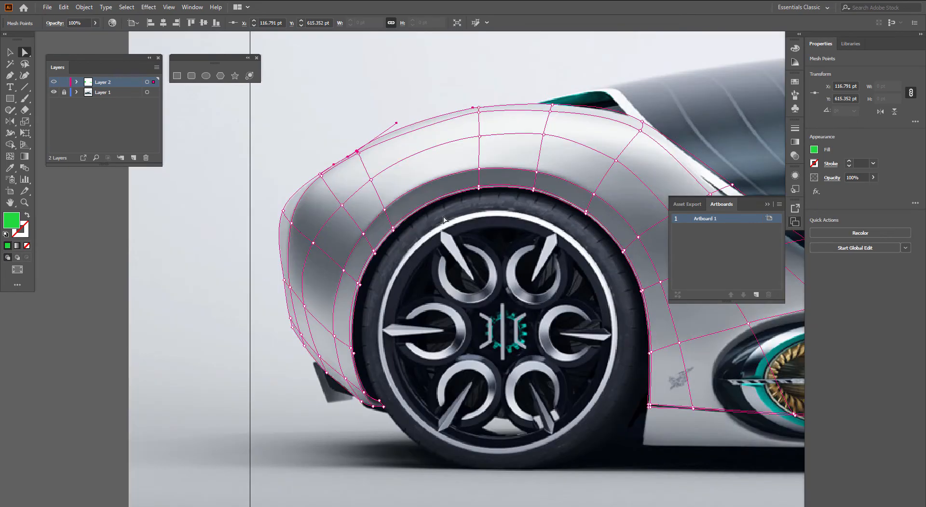
key(ctrl+shift+a)
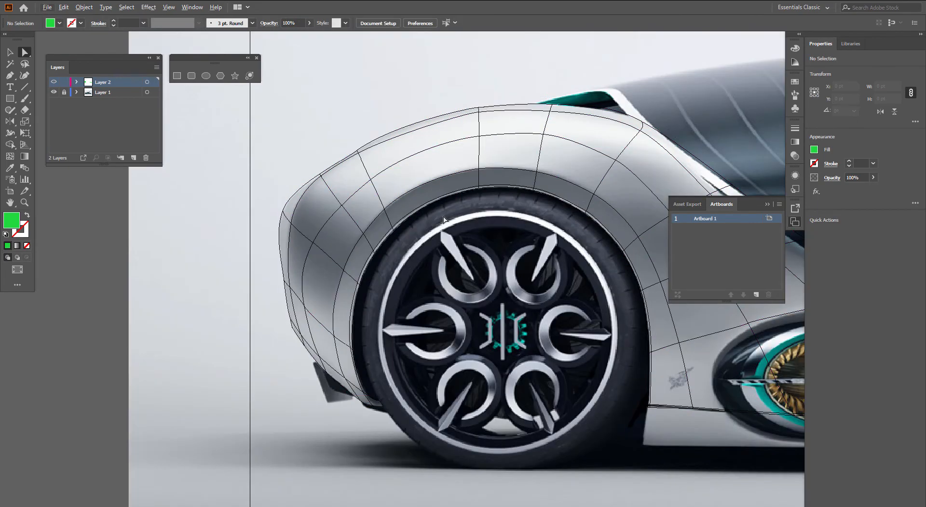
Hide Layer 2 and add a new layer above it
scroll(479, 272, up, 1)
key(v)
key(f)
drag(546, 269, 513, 292)
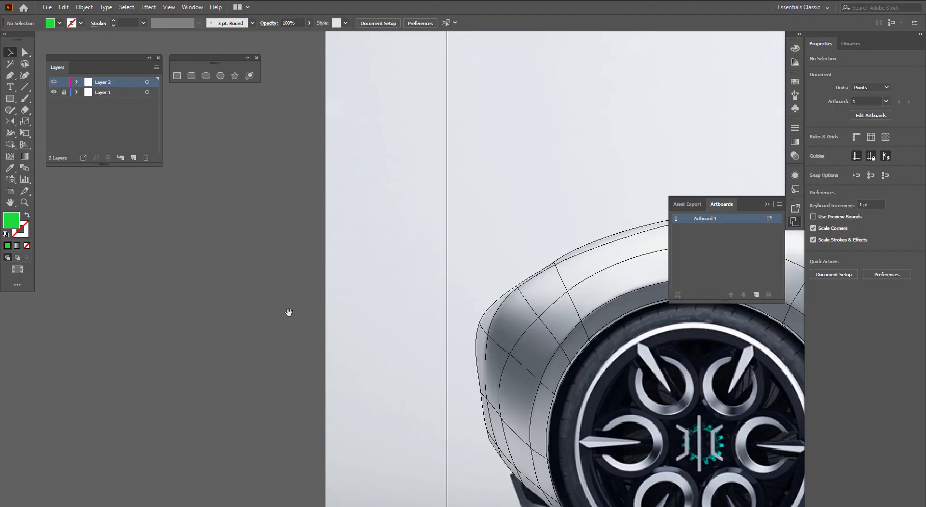
drag(289, 312, 371, 323)
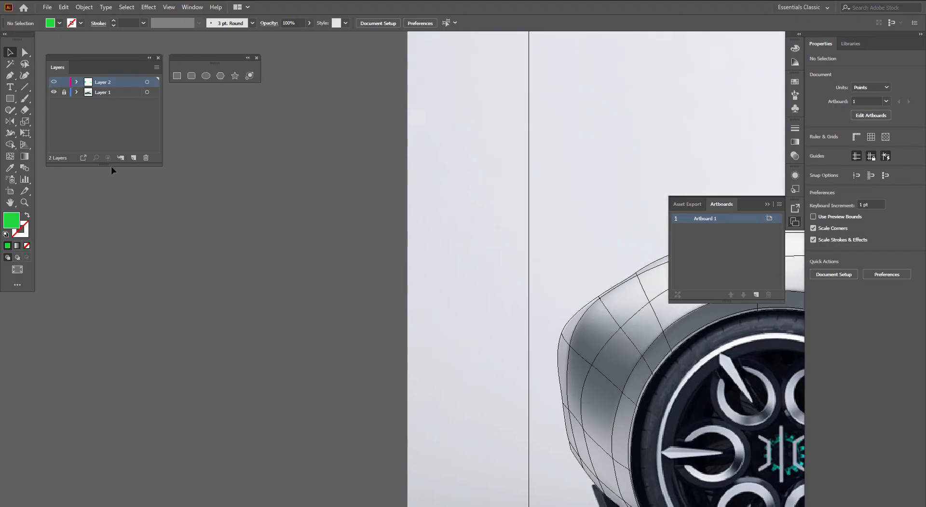
ctrl+click(54, 82)
click(54, 82)
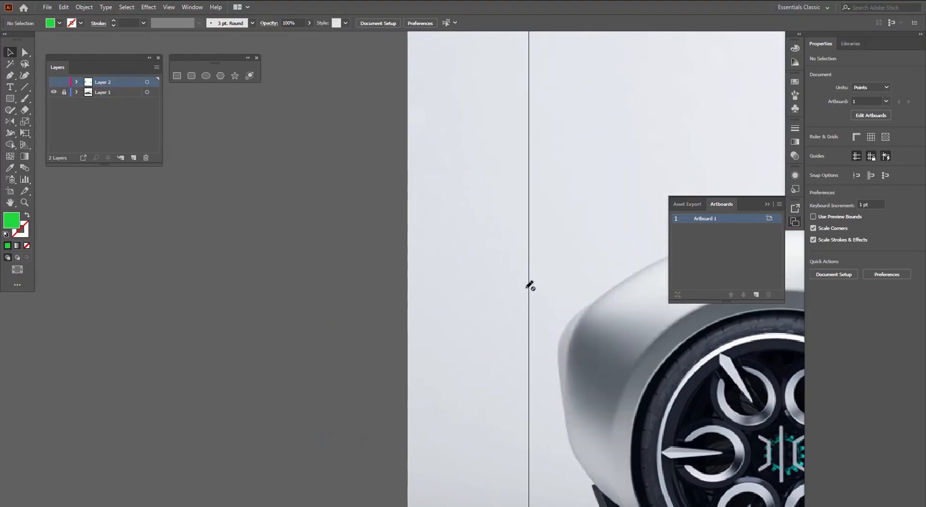
click(133, 158)
Draw a rectangle about 250.5 by 168.3 pt on the empty pasteboard beside the artboard
drag(276, 244, 429, 263)
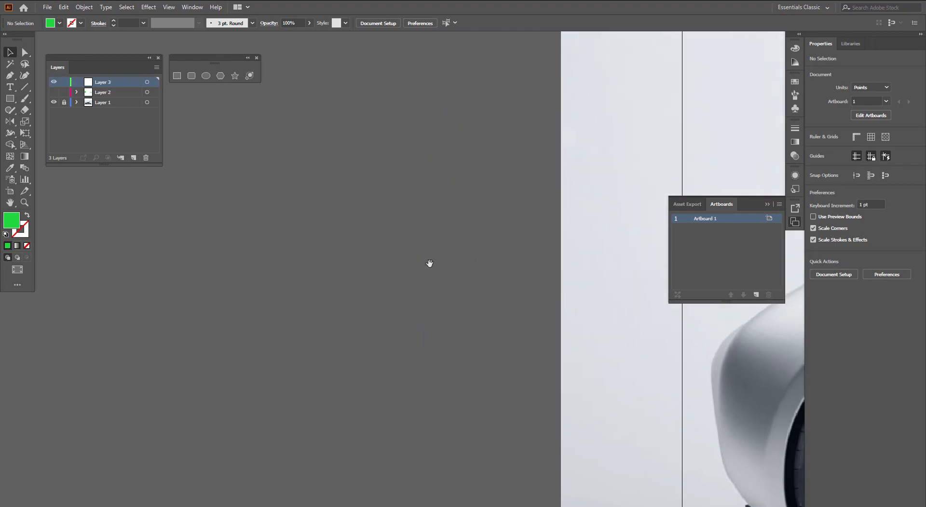
click(177, 75)
drag(199, 133, 428, 286)
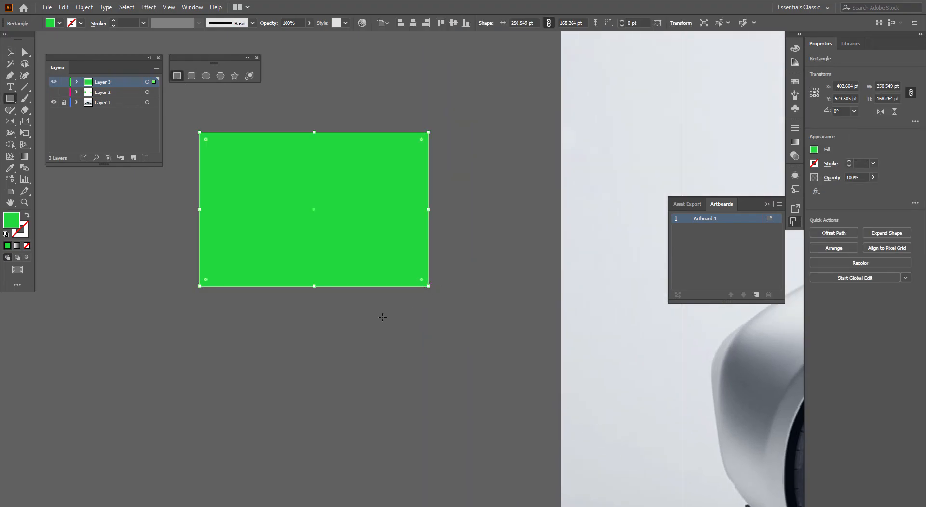
Change the rectangle's fill to bright magenta and deselect it with the Selection tool
double_click(14, 221)
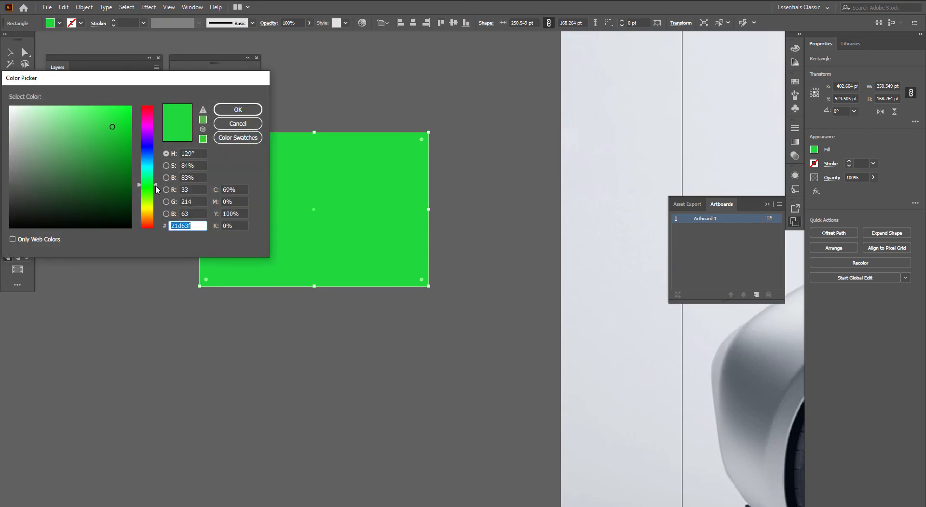
drag(156, 187, 156, 158)
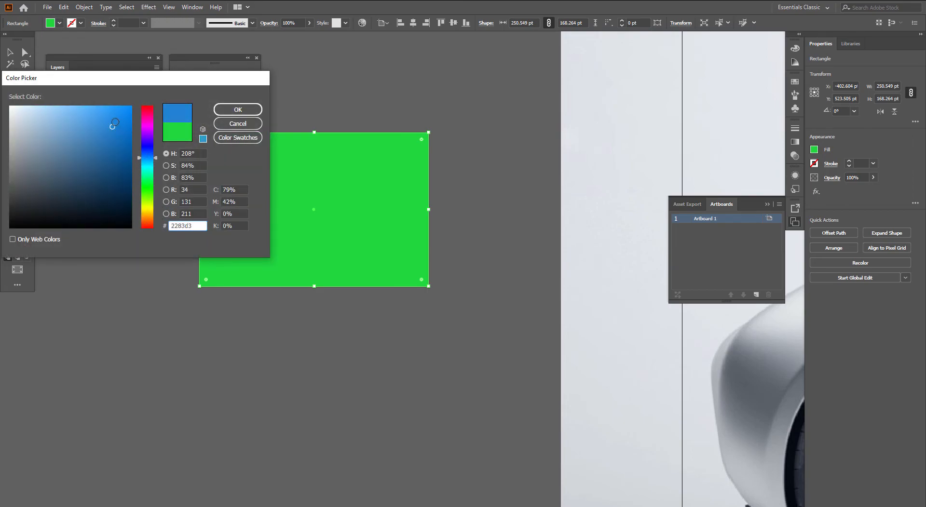
mouse_move(115, 122)
mouse_down()
mouse_move(114, 111)
mouse_move(148, 127)
mouse_up()
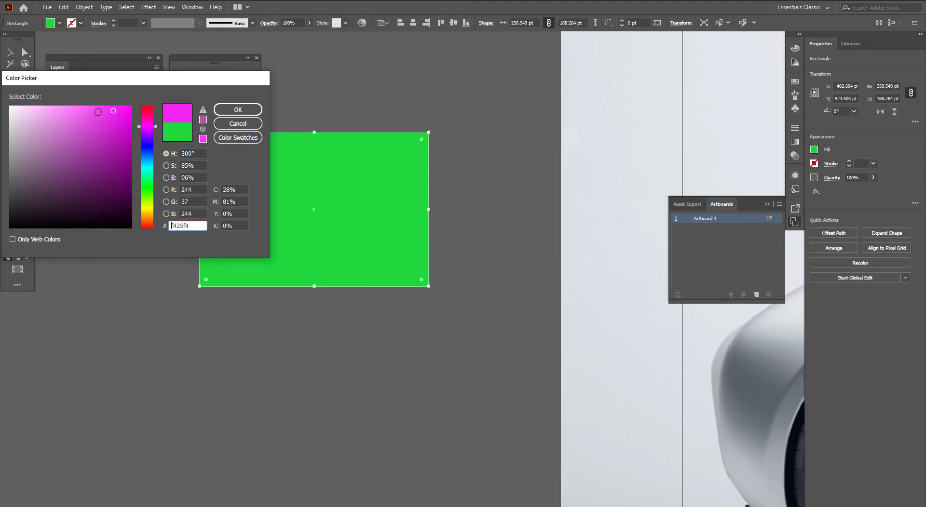
click(113, 111)
click(238, 109)
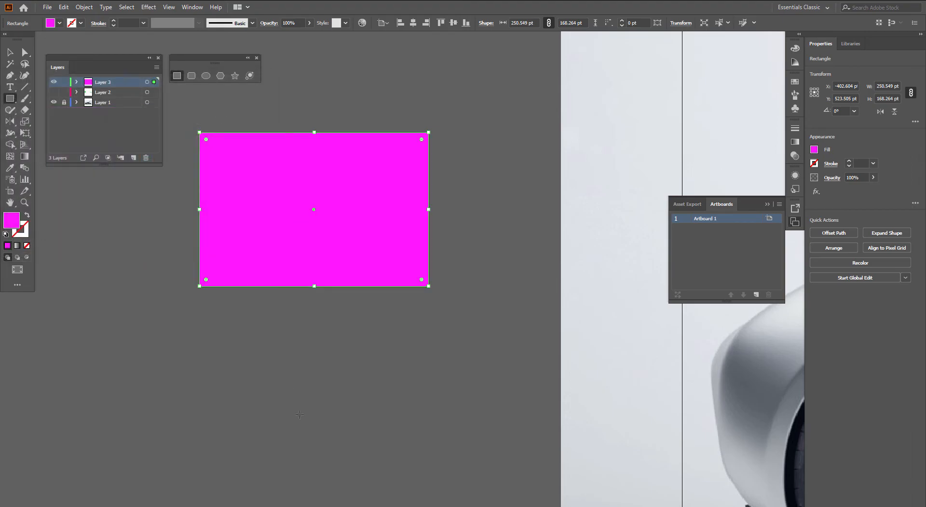
key(v)
drag(337, 344, 399, 366)
click(397, 360)
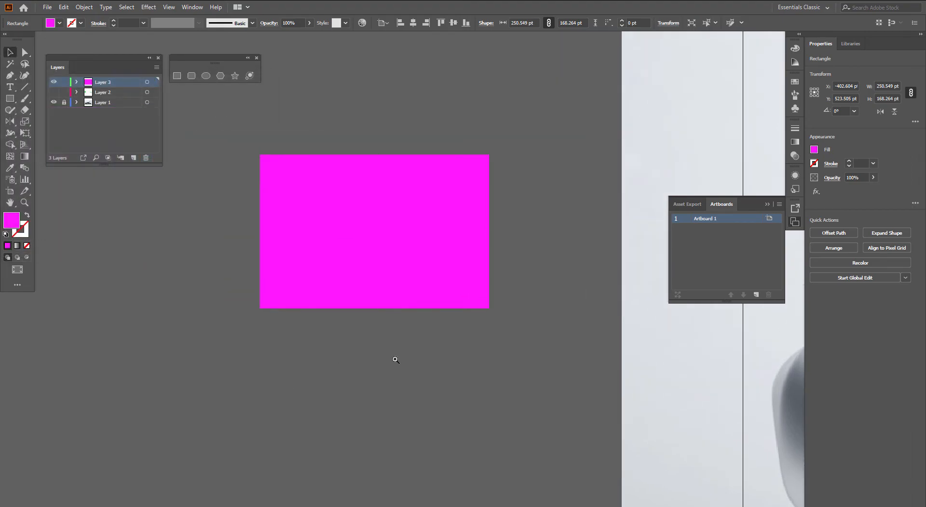
Add a mesh point at the centre of the magenta rectangle with the Mesh tool
drag(349, 272, 388, 286)
drag(424, 336, 452, 330)
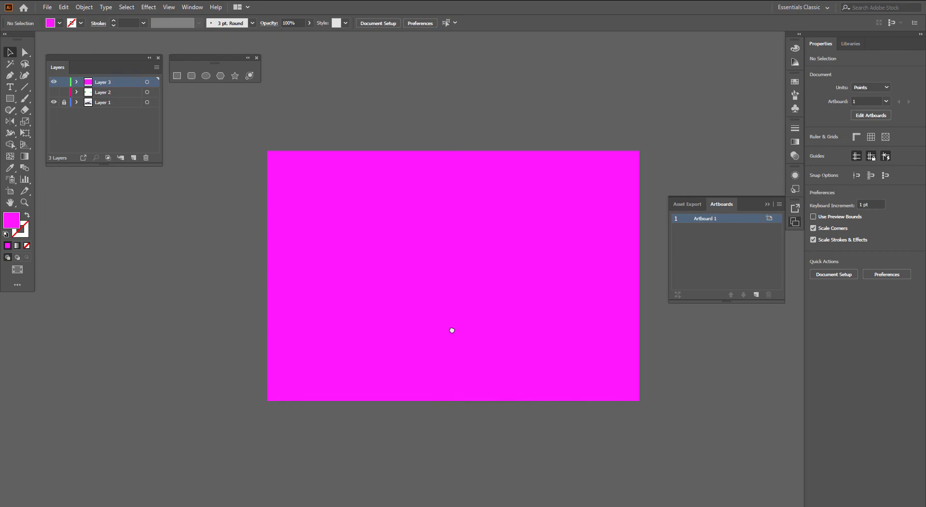
click(452, 330)
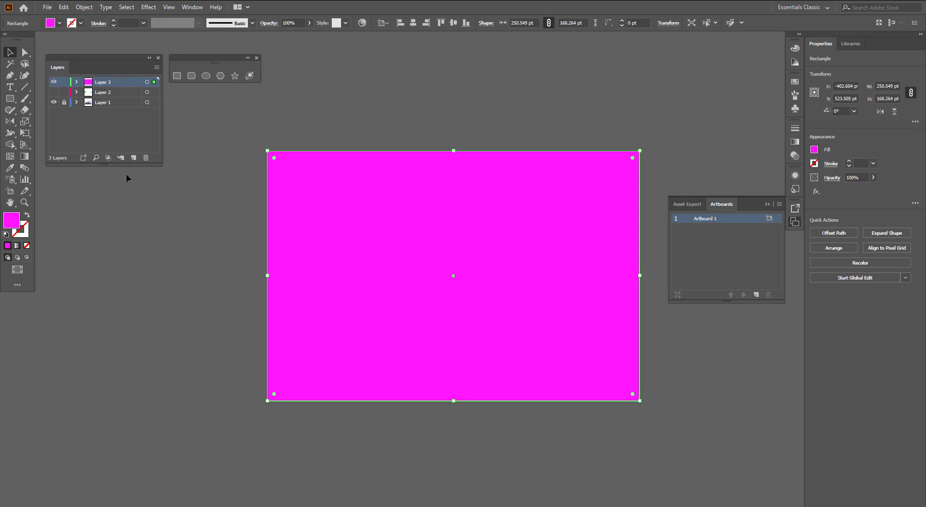
click(8, 157)
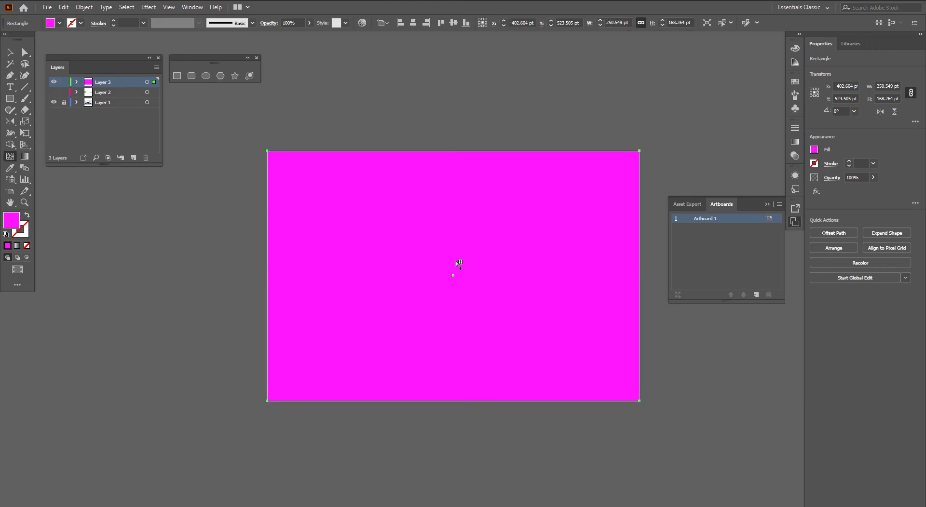
click(453, 275)
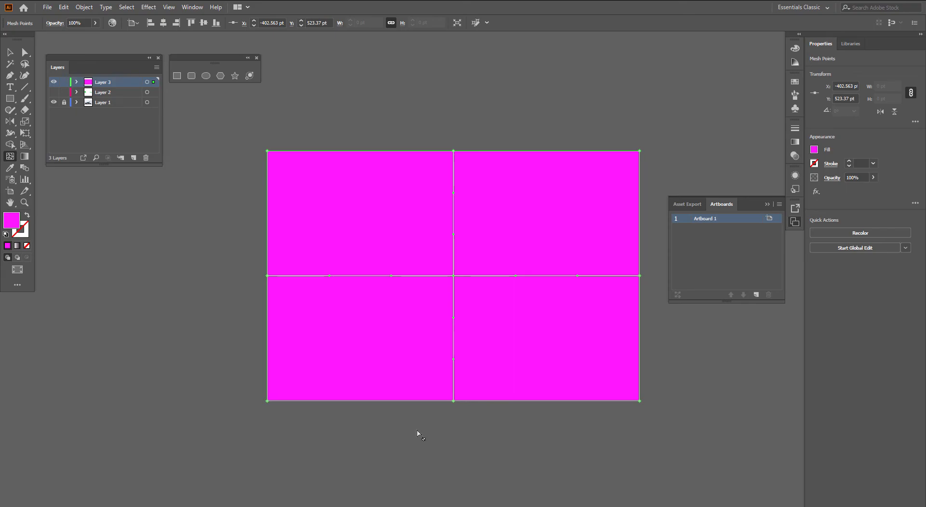
Select the mesh points along the rectangle's right edge and move them outward and downward to stretch the right half
drag(562, 345, 402, 322)
key(a)
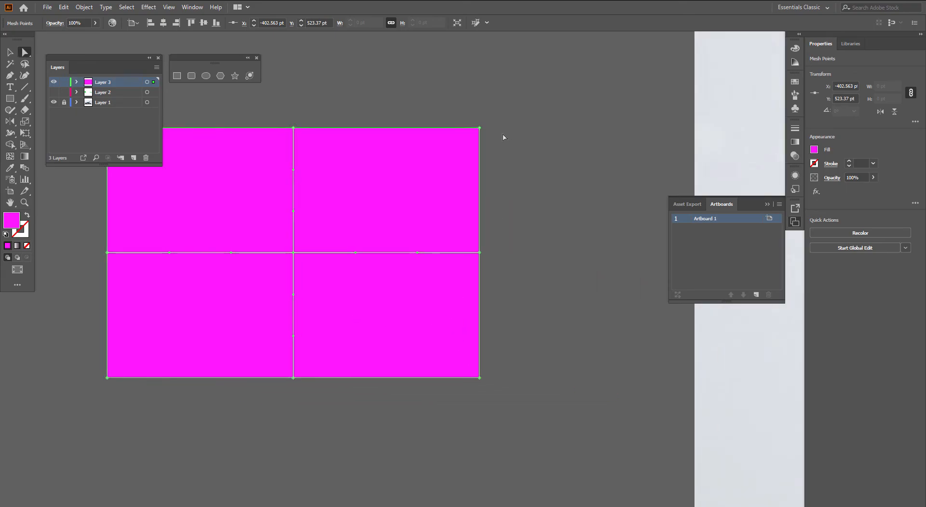
drag(502, 117, 466, 426)
drag(480, 379, 665, 484)
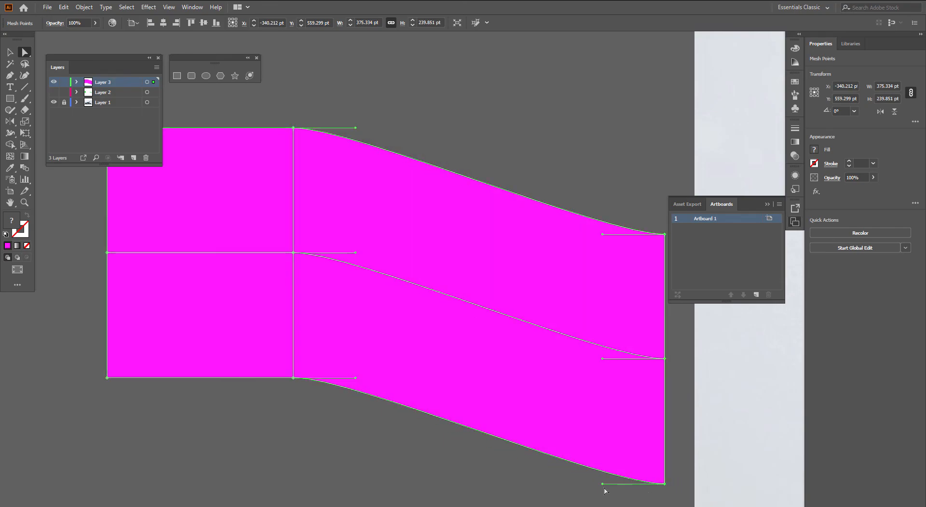
Add a mesh line across the middle of the stretched half and pull its upper and lower edge anchors inward, then deselect
key(u)
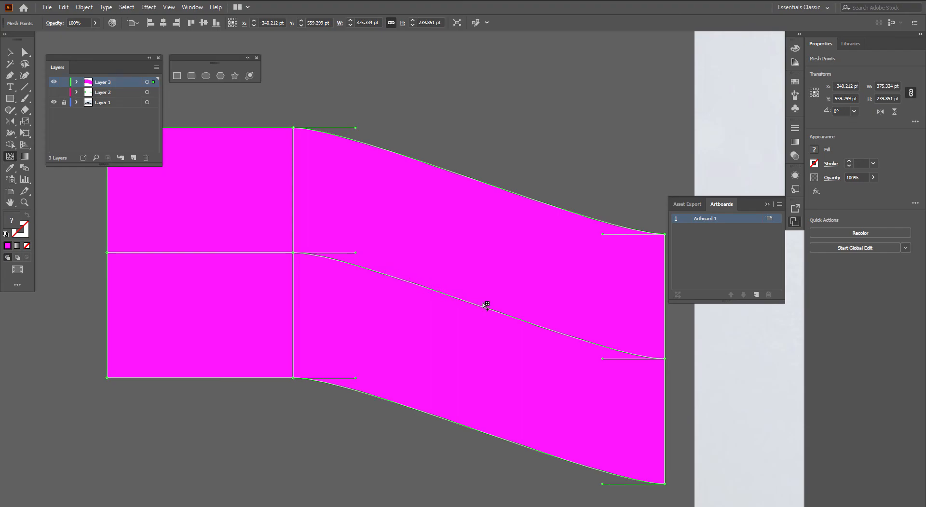
click(468, 302)
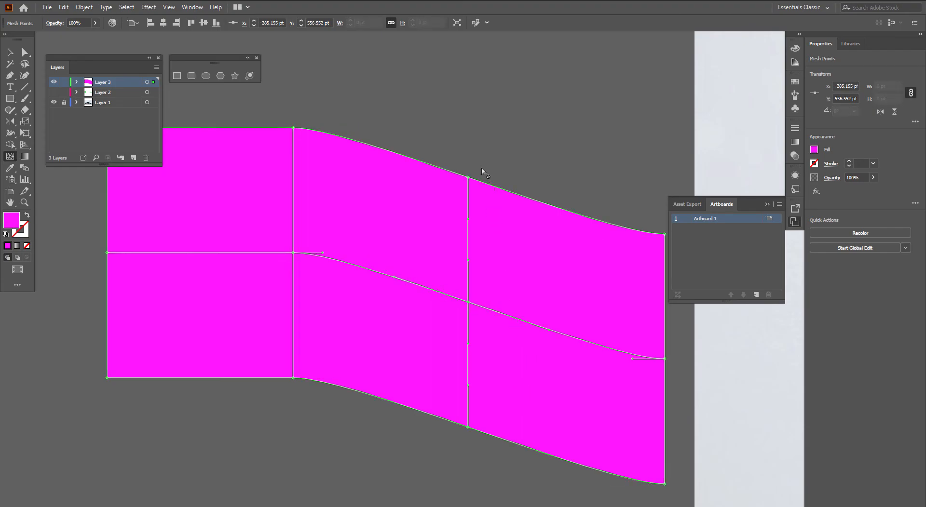
key(a)
click(467, 177)
drag(469, 179, 494, 240)
click(467, 426)
drag(465, 425, 425, 321)
click(416, 424)
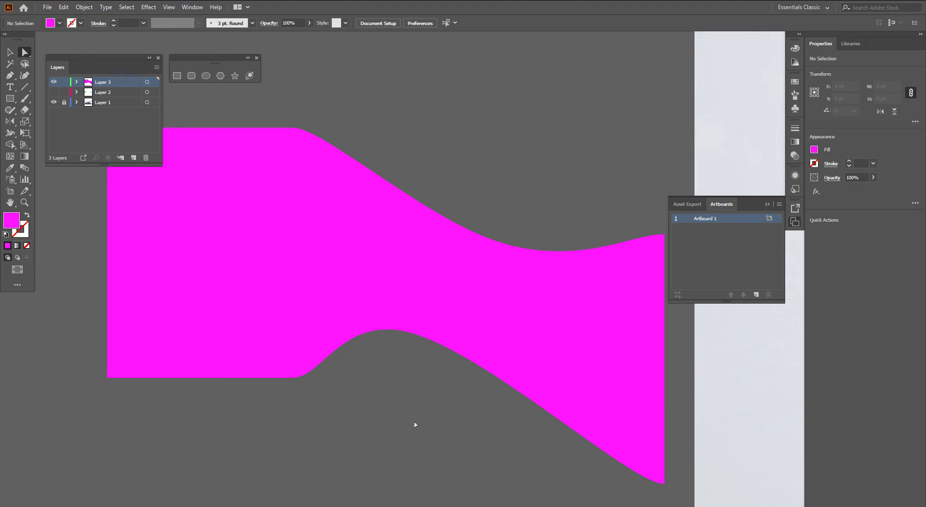
Color the new line's middle mesh point light grey sampled from the photo background and shift its lower edge anchor farther left
click(468, 302)
key(i)
click(747, 317)
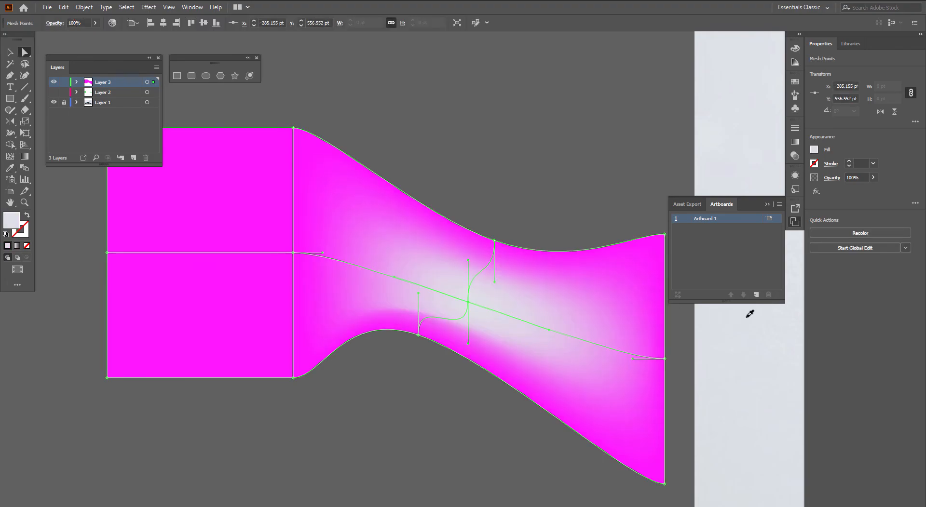
click(456, 434)
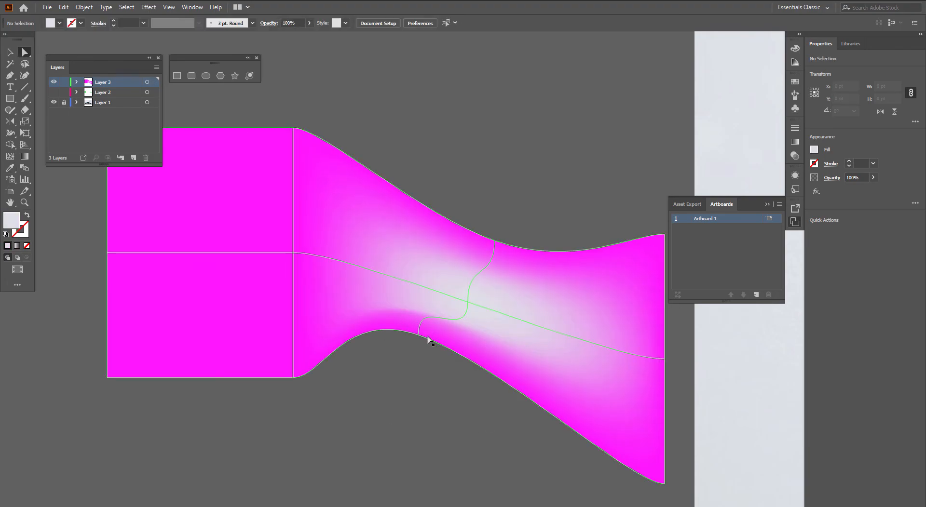
drag(423, 340, 372, 322)
click(400, 393)
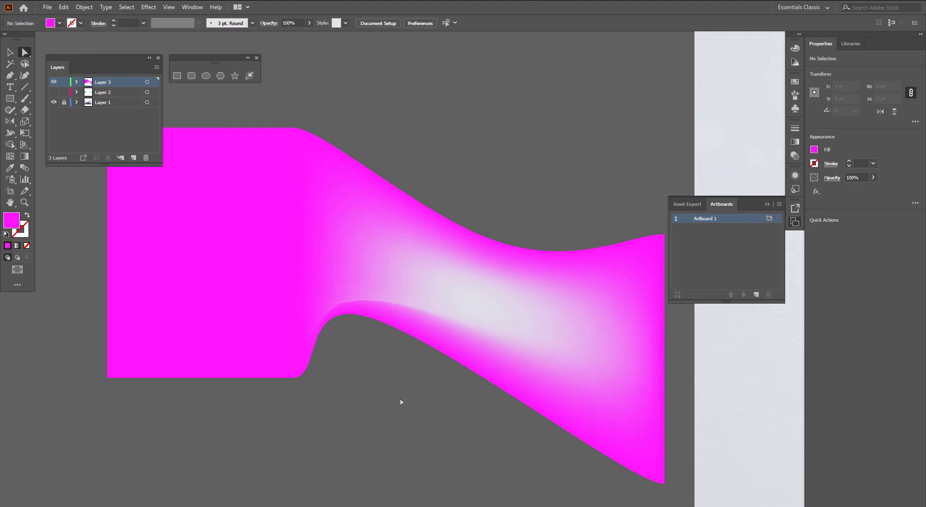
Hide Layer 3 with the magenta demo mesh and show Layer 2 with the fender mesh
key(v)
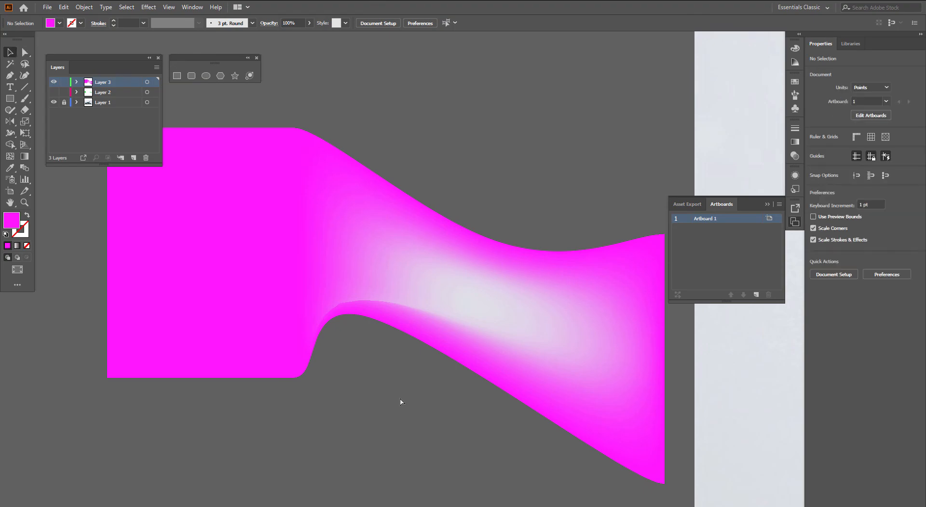
scroll(400, 401, down, 3)
drag(400, 401, 118, 309)
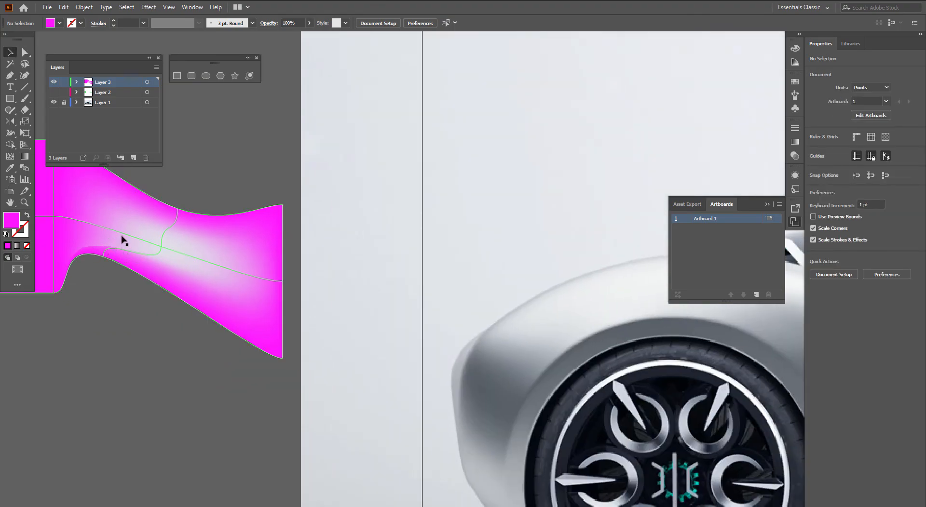
click(53, 82)
click(54, 92)
Display Layer 2 in outline view over the car photo and switch back to the normal screen mode
drag(578, 300, 286, 194)
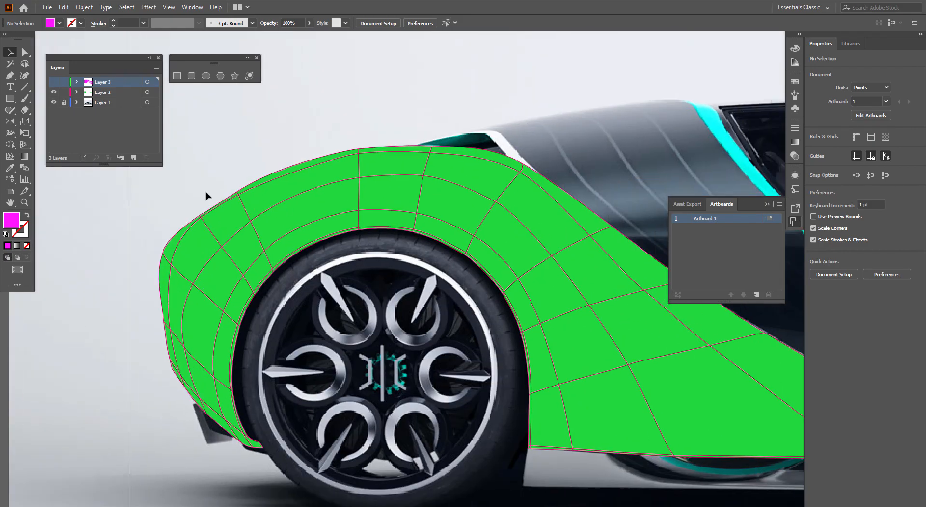
ctrl+click(53, 92)
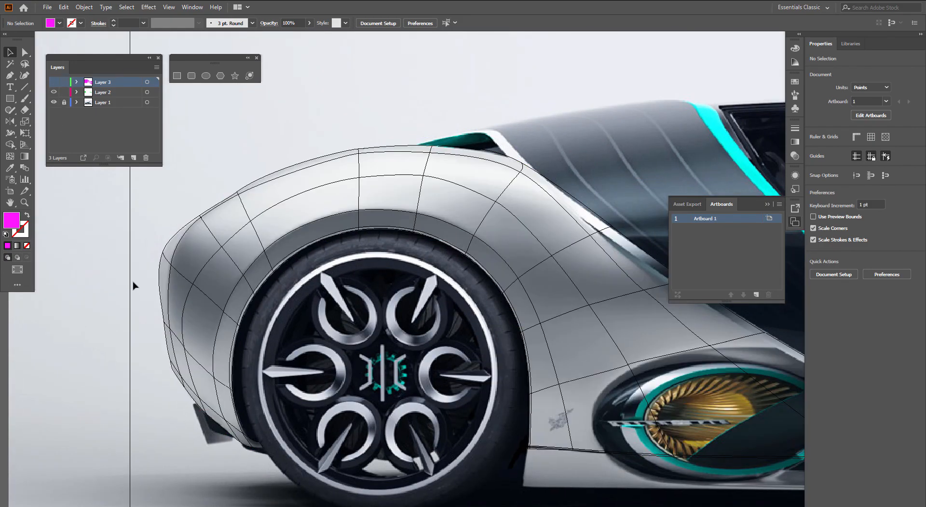
drag(133, 286, 121, 288)
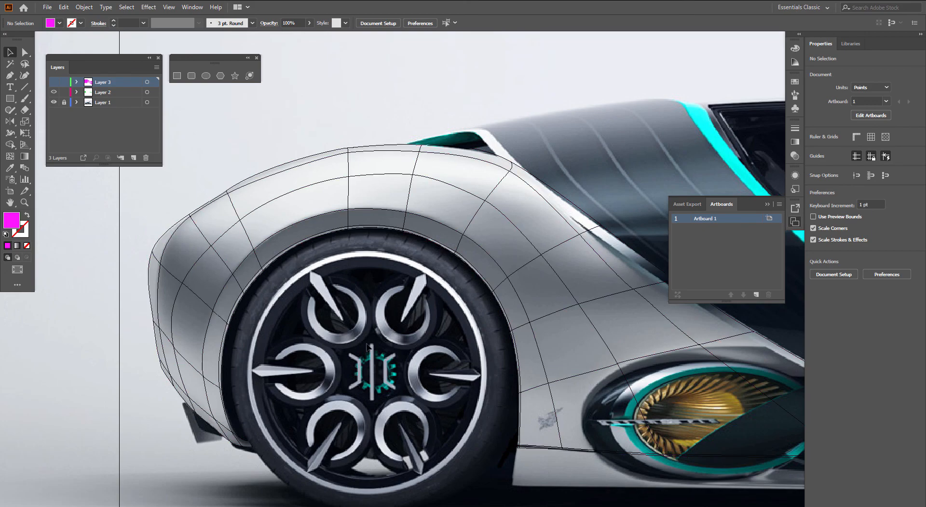
key(f)
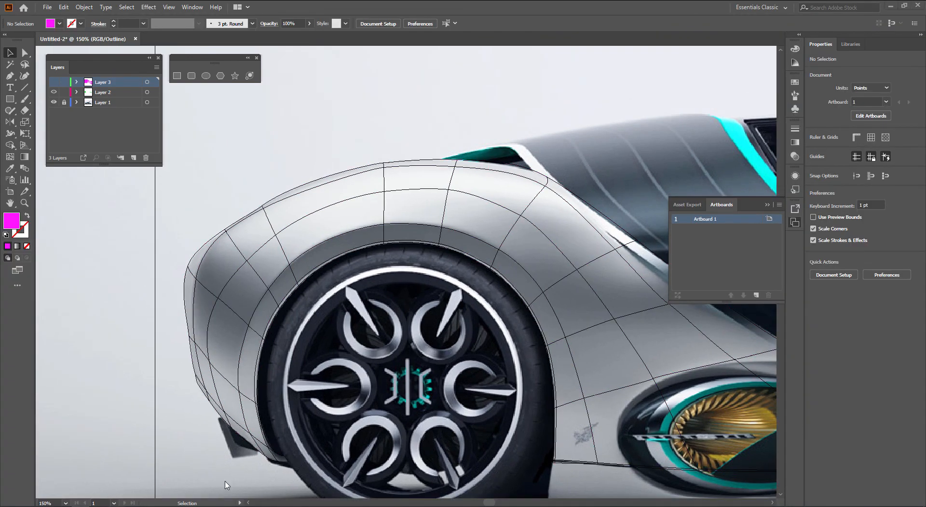